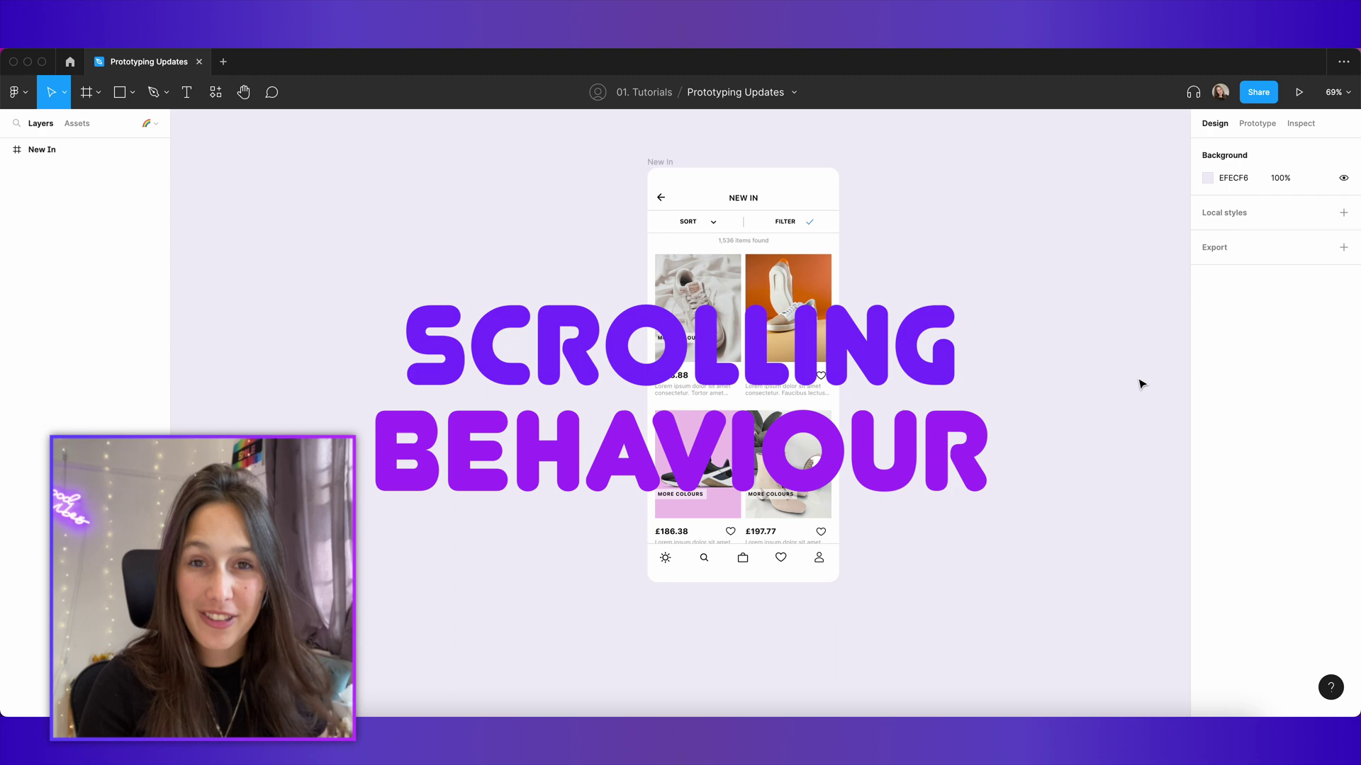
Step: Set the New In frame's overflow scrolling to Vertical
{"action": "left_click", "coordinate": [674, 165]}
{"action": "scroll", "coordinate": [769, 442], "scroll_direction": "down", "scroll_amount": 5}
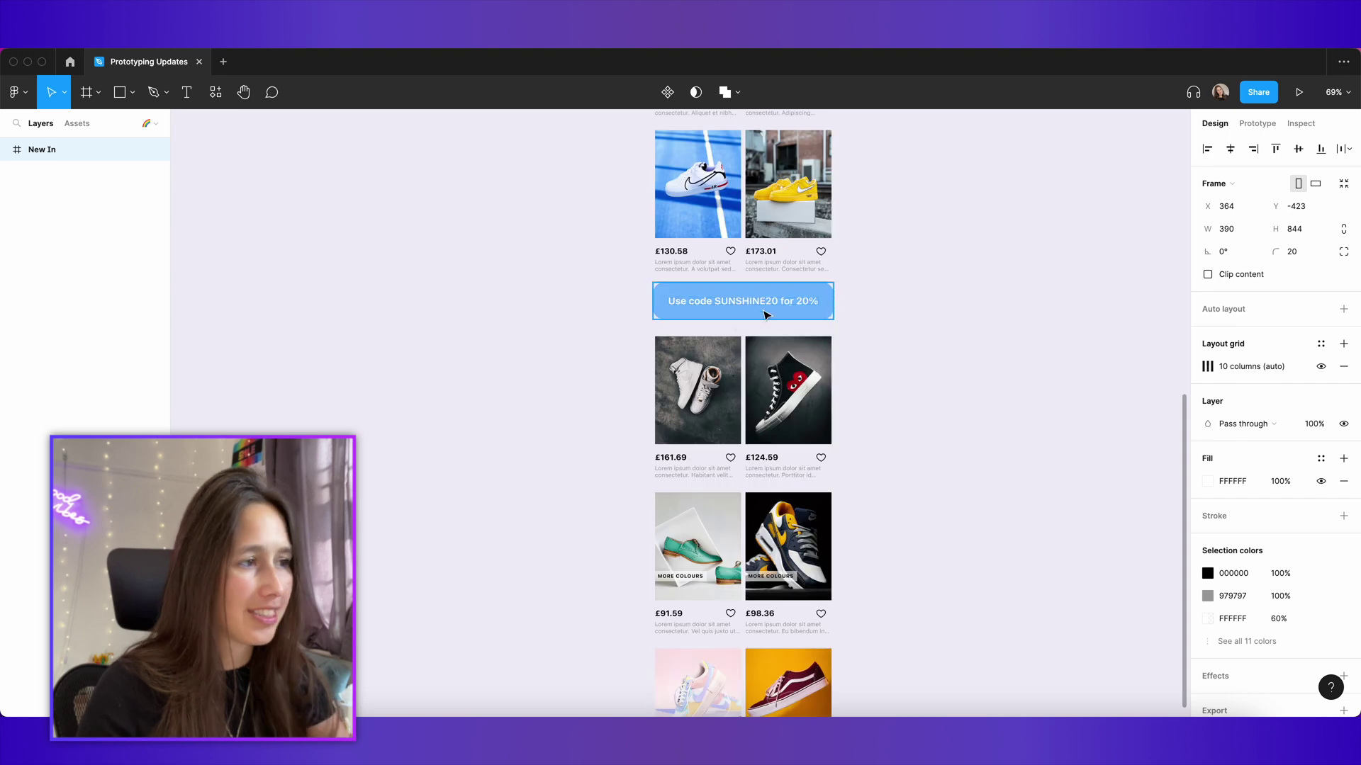
{"action": "scroll", "coordinate": [780, 386], "scroll_direction": "down", "scroll_amount": 10}
{"action": "scroll", "coordinate": [780, 386], "scroll_direction": "up", "scroll_amount": 14}
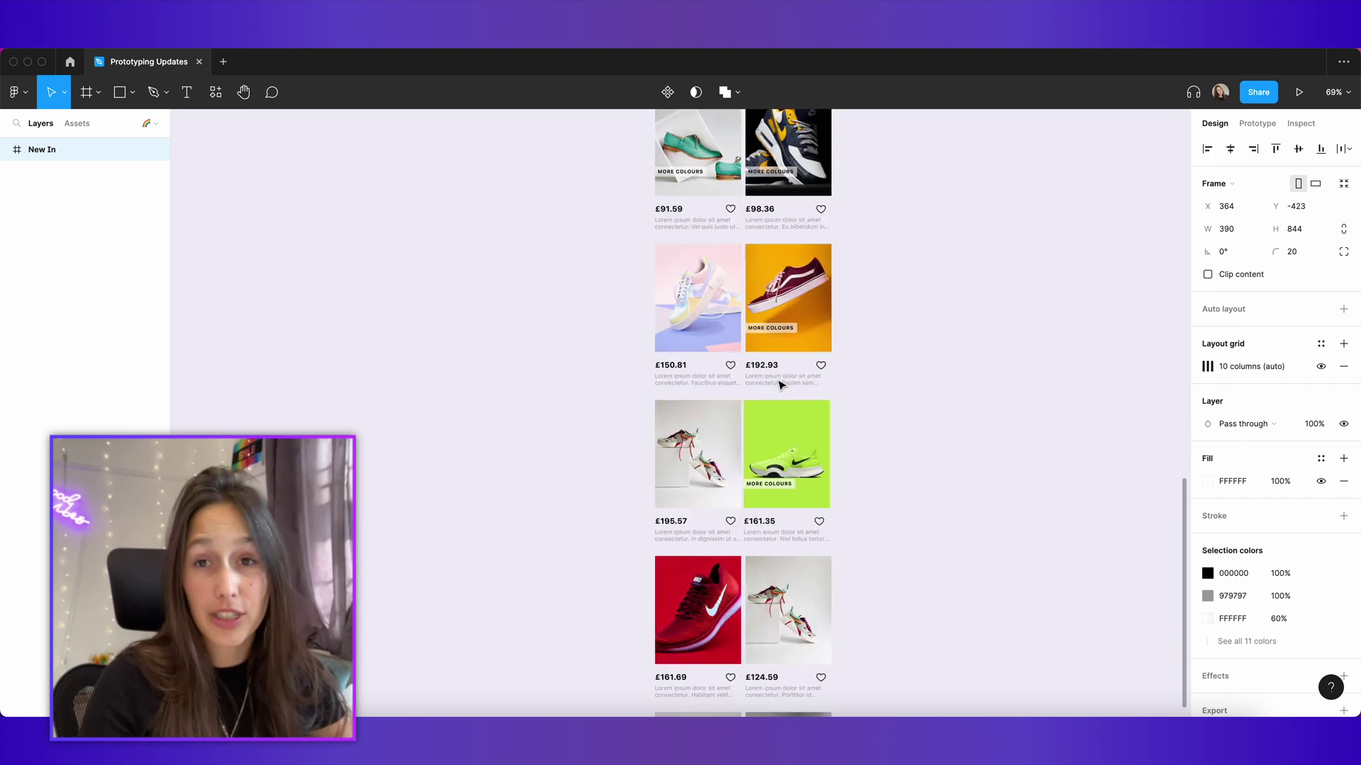
{"action": "scroll", "coordinate": [780, 386], "scroll_direction": "up", "scroll_amount": 10}
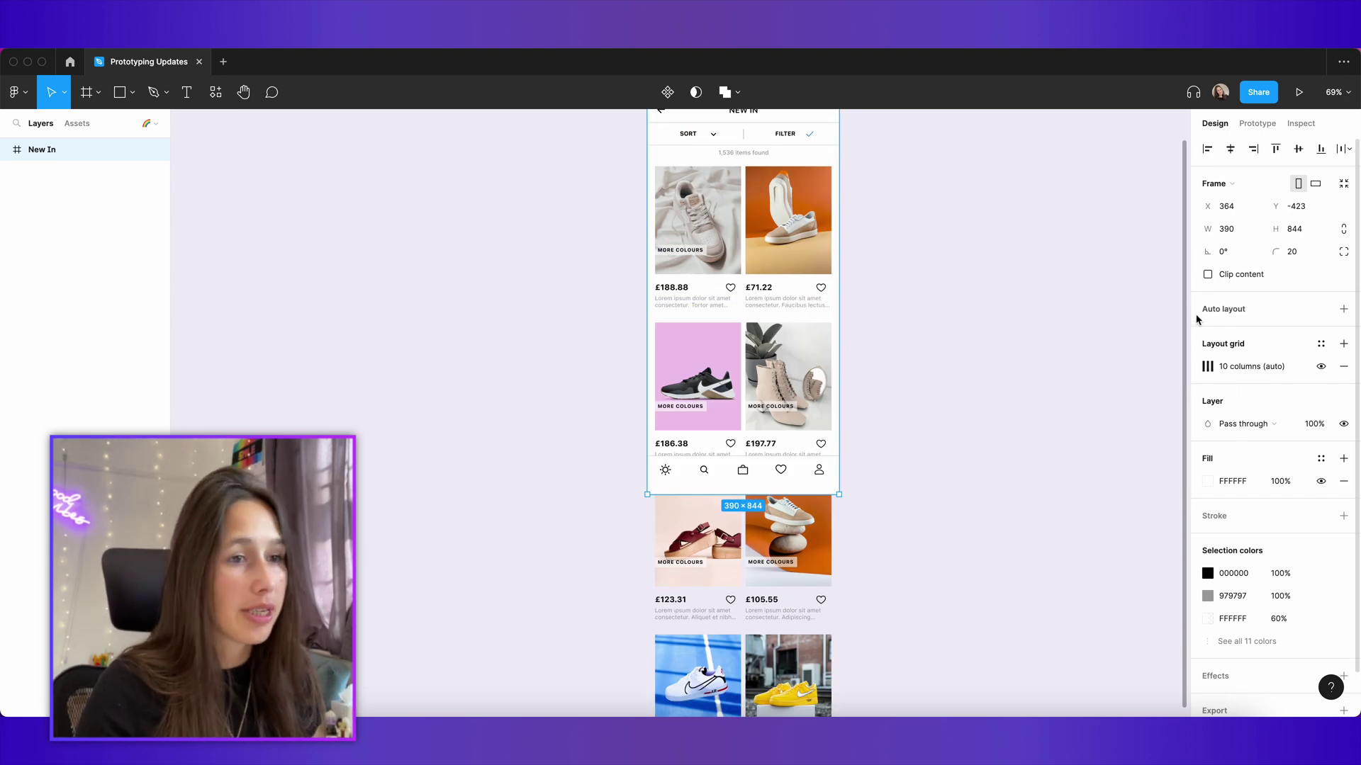
{"action": "scroll", "coordinate": [1082, 264], "scroll_direction": "up", "scroll_amount": 5}
{"action": "left_click", "coordinate": [1258, 124]}
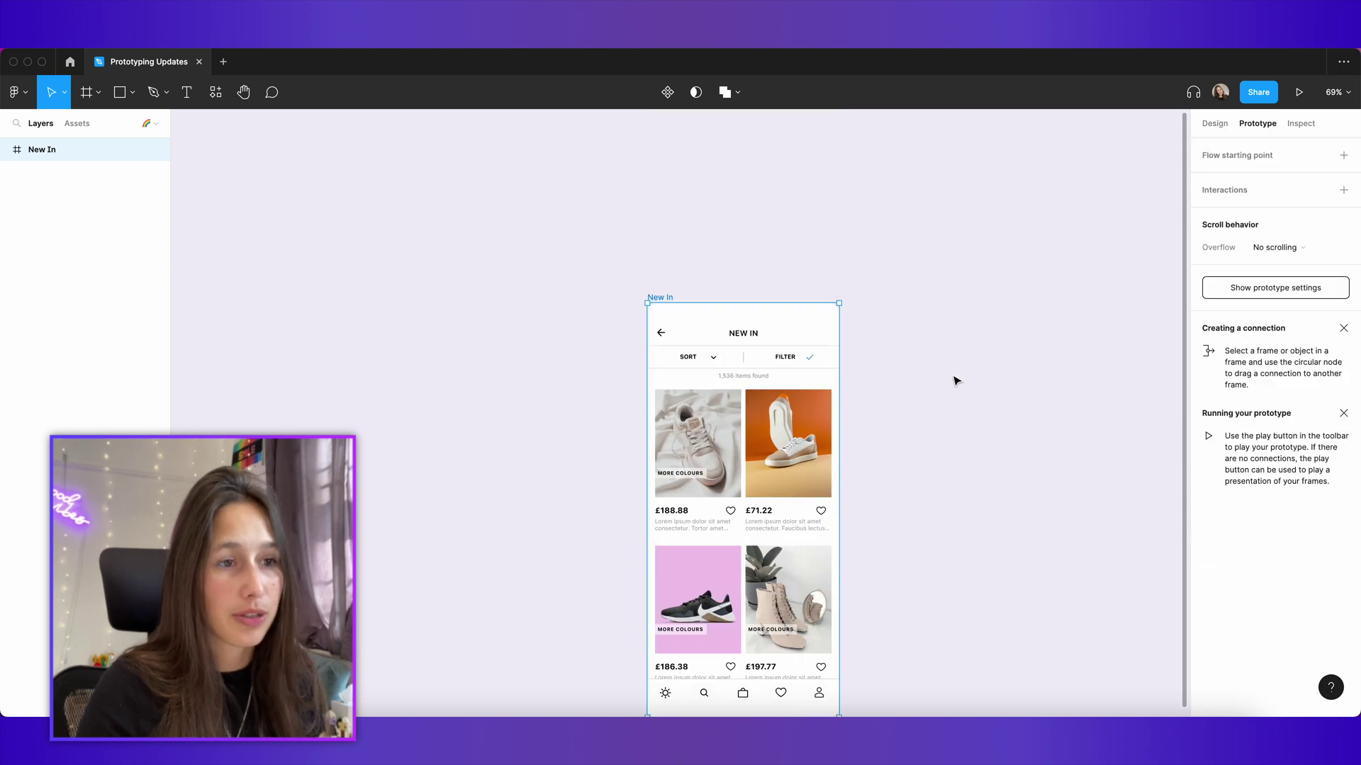
{"action": "scroll", "coordinate": [954, 380], "scroll_direction": "down", "scroll_amount": 3}
{"action": "left_click", "coordinate": [1292, 255]}
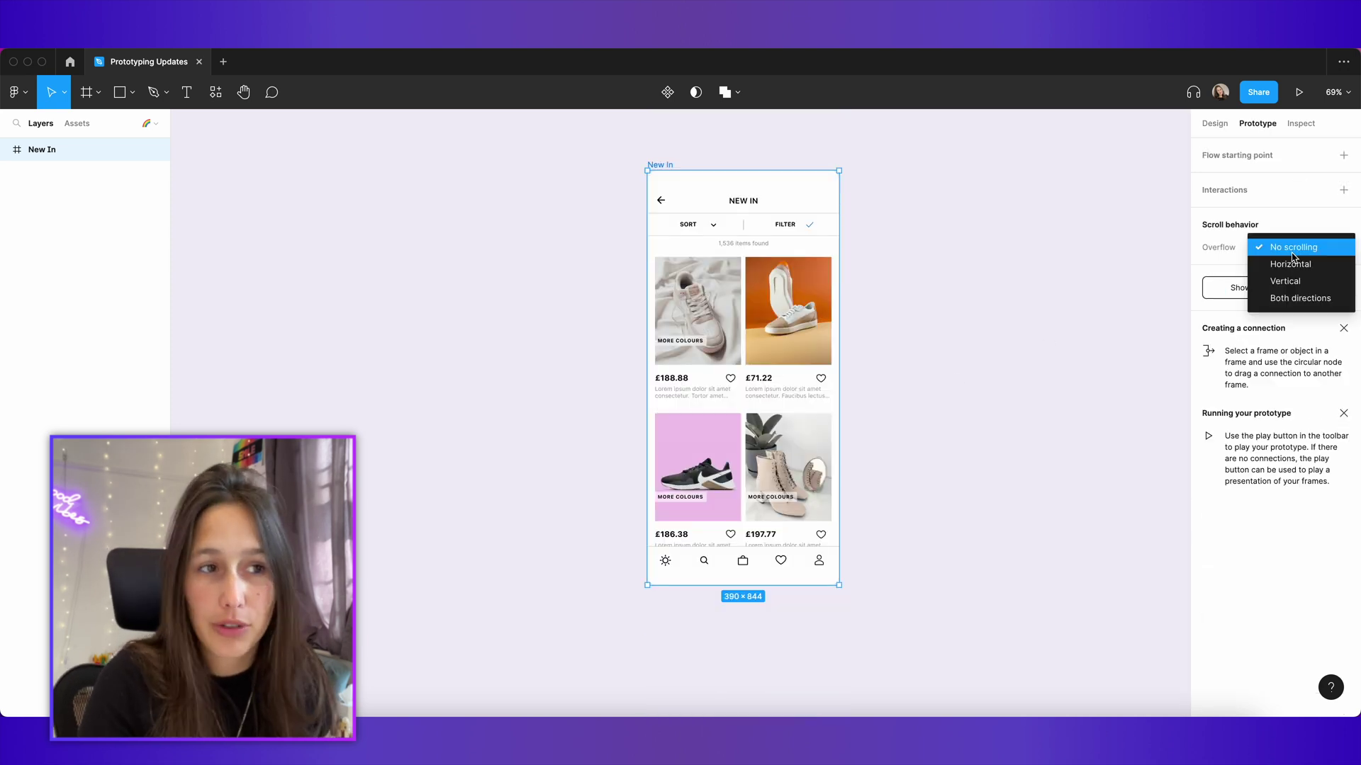
{"action": "left_click", "coordinate": [1294, 282]}
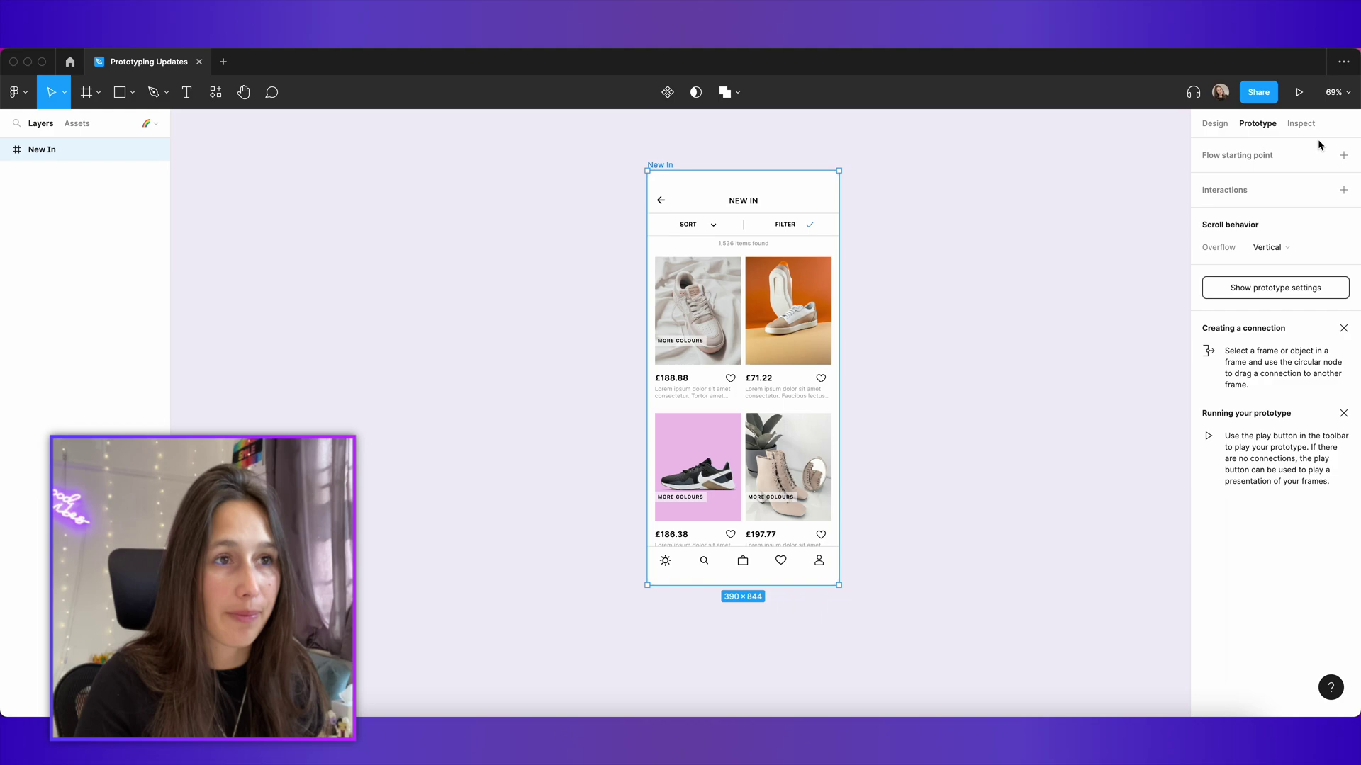
Step: Add a Flow 1 starting point at New In and play it as a prototype
{"action": "left_click", "coordinate": [1343, 155]}
{"action": "left_click", "coordinate": [630, 172]}
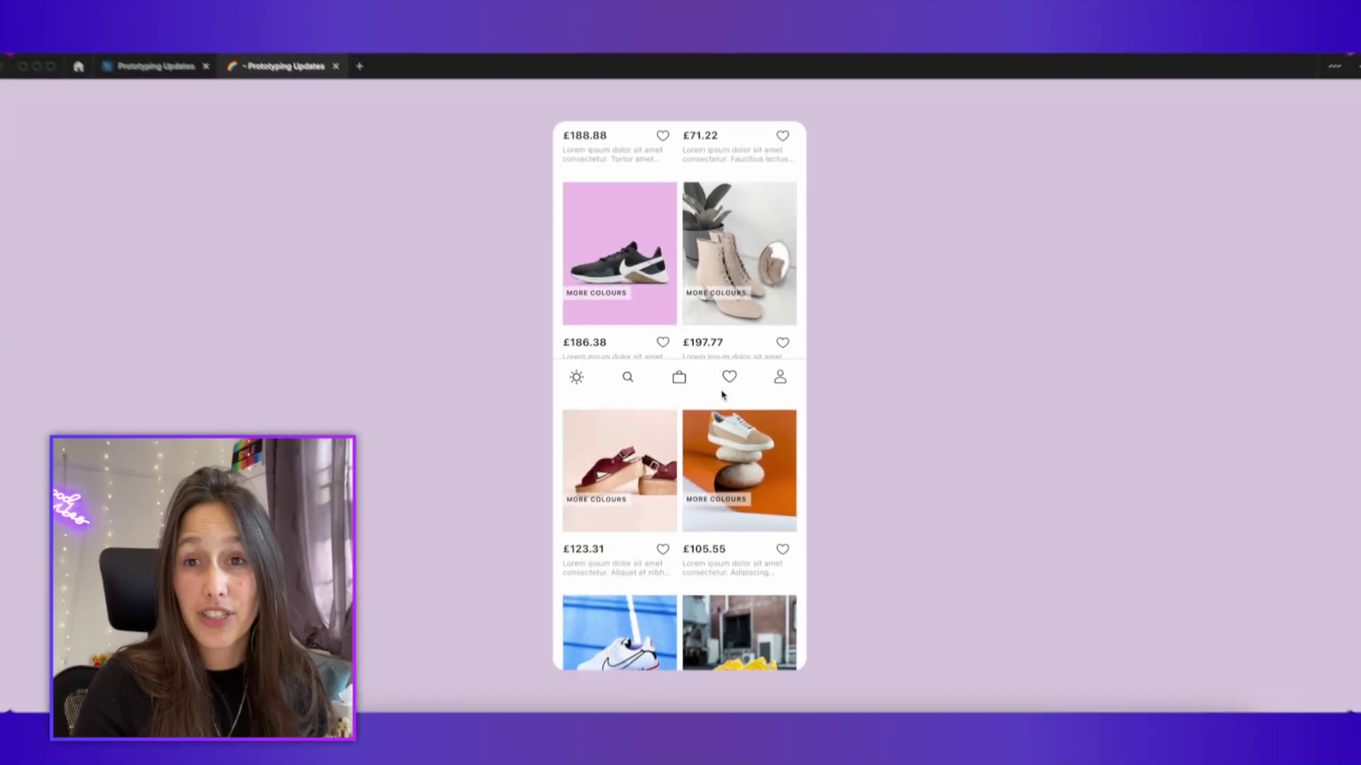
{"action": "scroll", "coordinate": [711, 362], "scroll_direction": "down", "scroll_amount": 3}
{"action": "scroll", "coordinate": [710, 362], "scroll_direction": "down", "scroll_amount": 10}
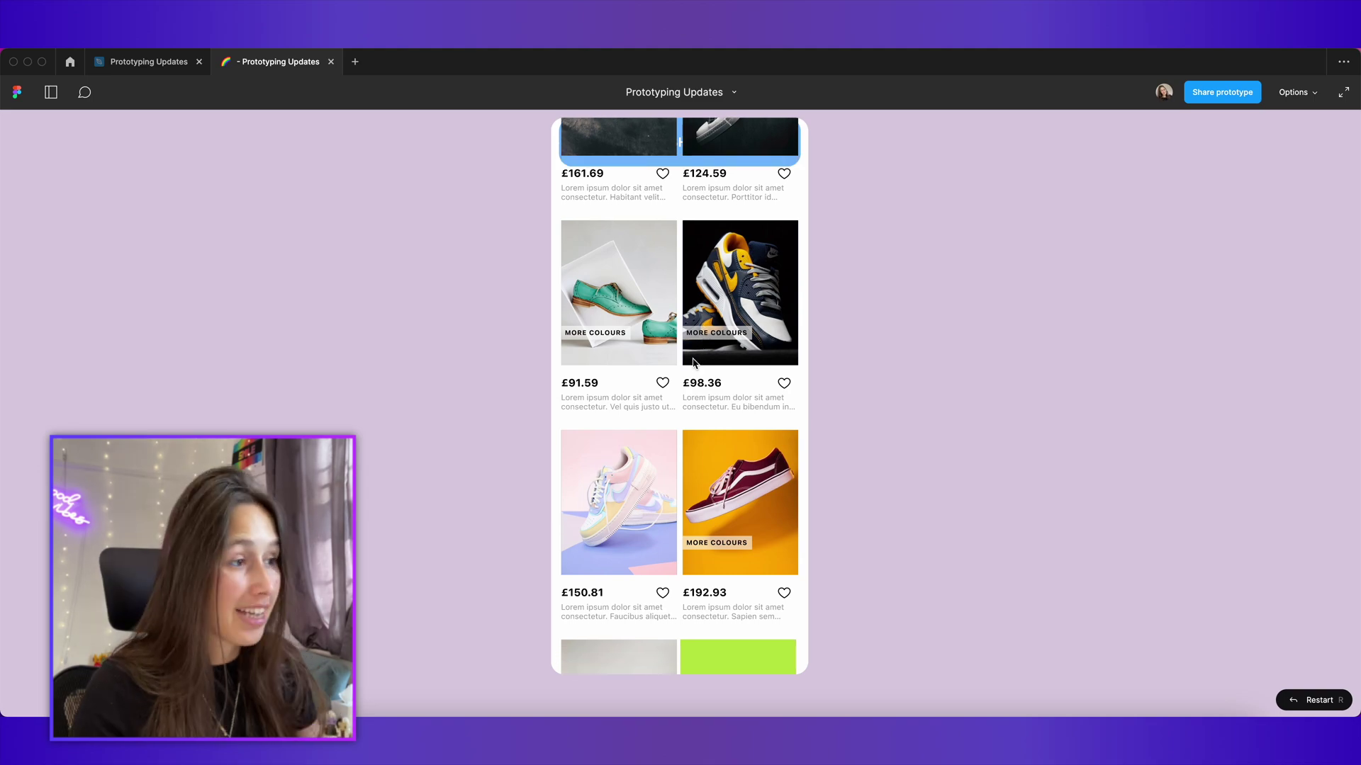
{"action": "scroll", "coordinate": [715, 368], "scroll_direction": "up", "scroll_amount": 10}
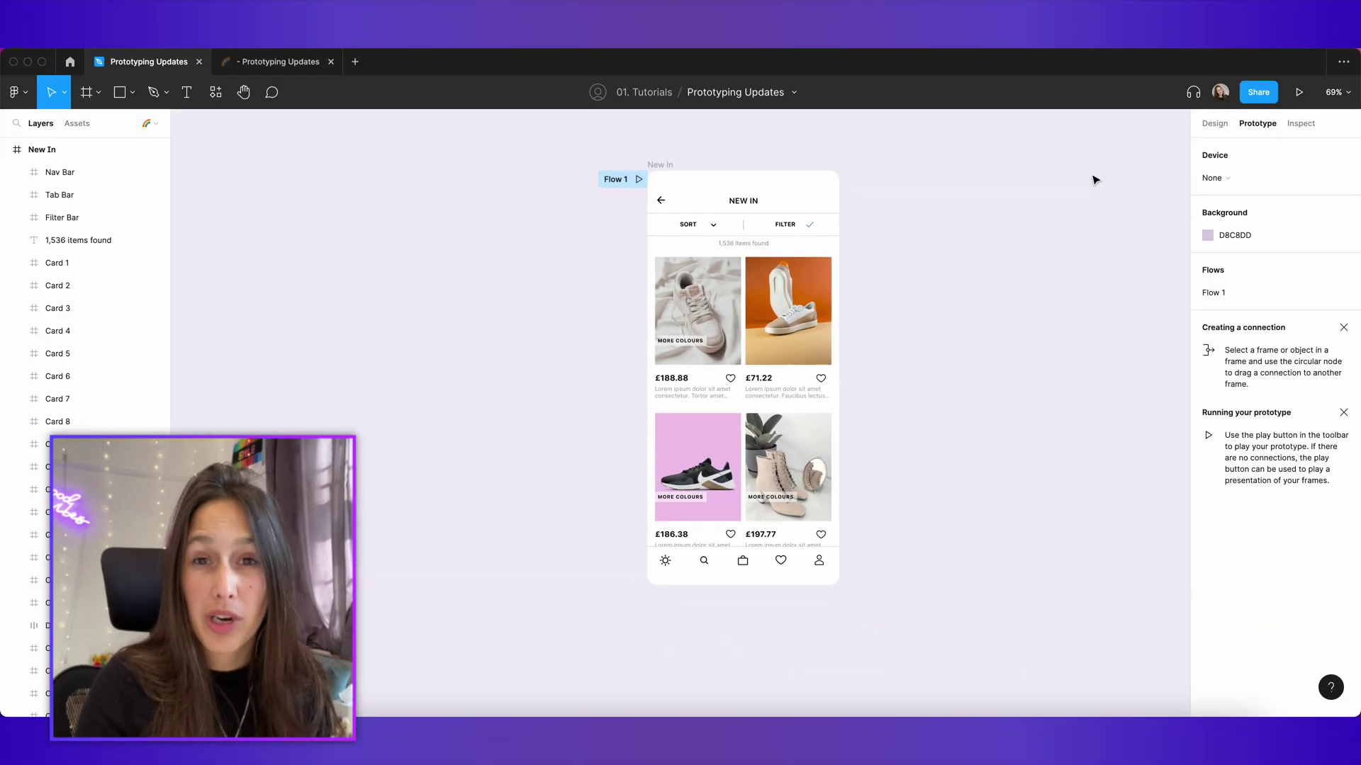
Step: Set the Nav Bar and Tab Bar scroll position to Fixed (stay in place)
{"action": "left_click", "coordinate": [815, 202]}
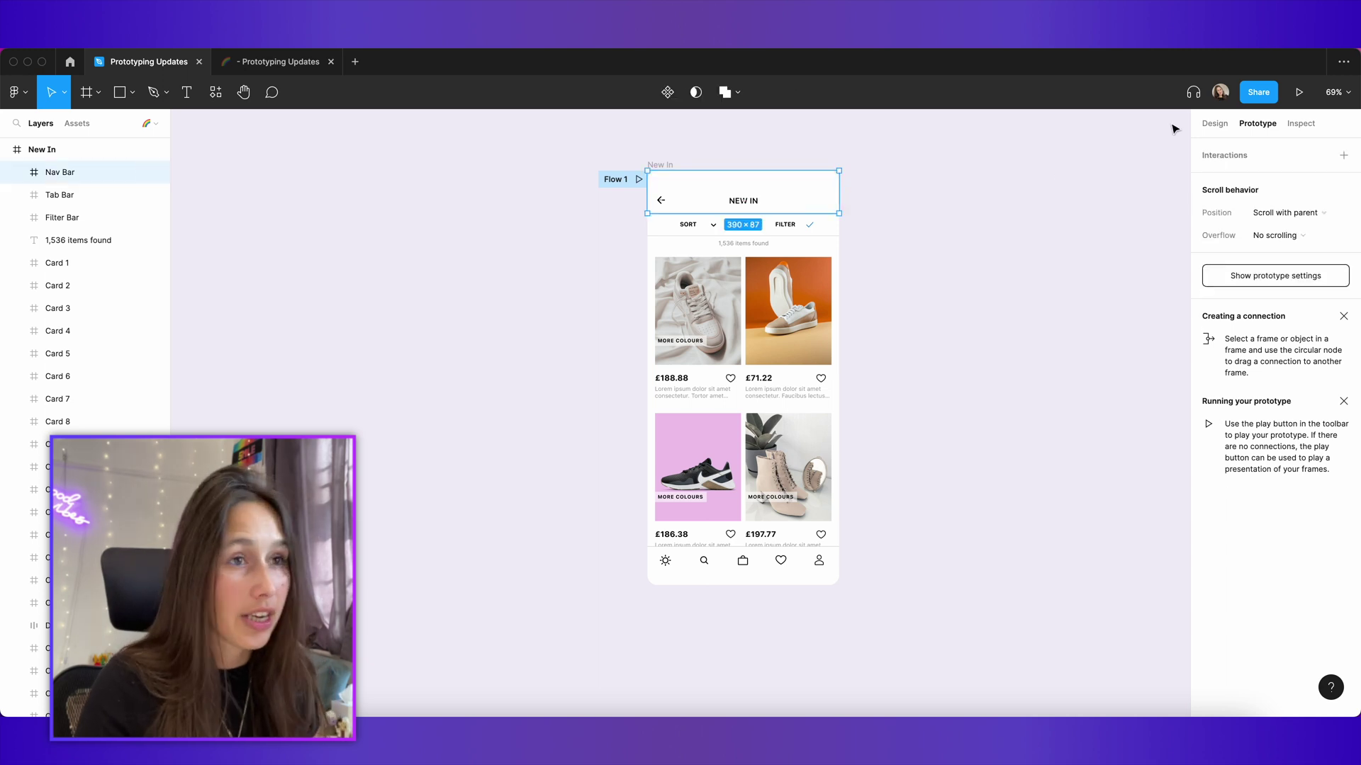
{"action": "left_click", "coordinate": [1214, 124]}
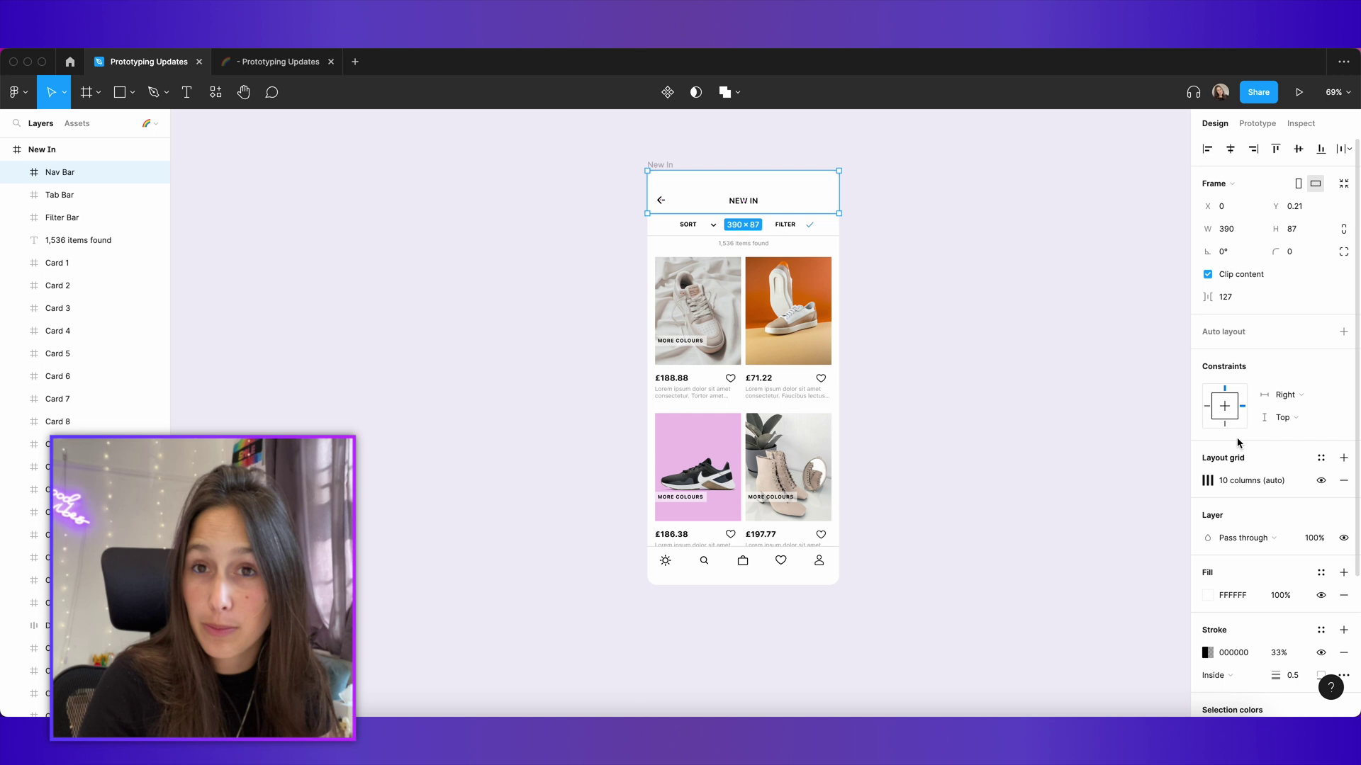
{"action": "left_click", "coordinate": [1258, 123]}
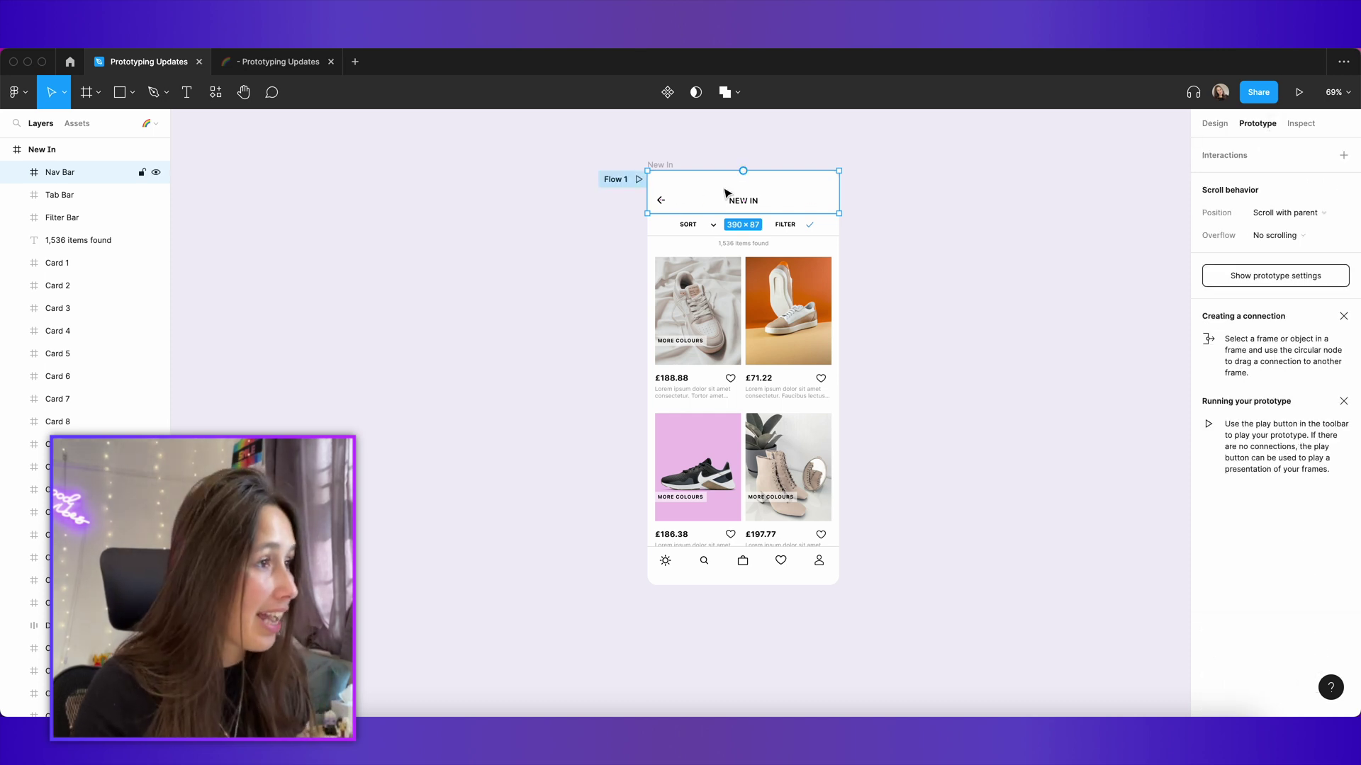
{"action": "left_click", "coordinate": [102, 195], "text": "shift"}
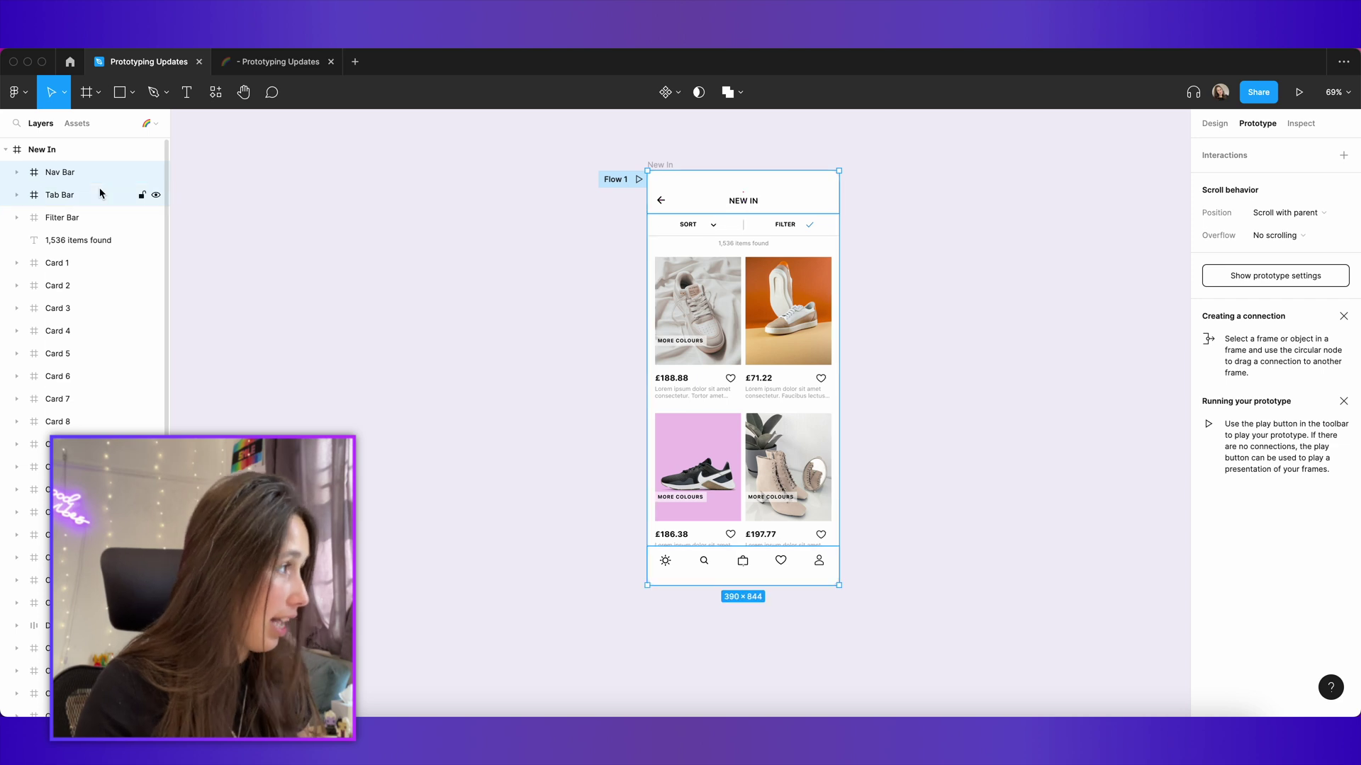
{"action": "left_click", "coordinate": [1288, 220]}
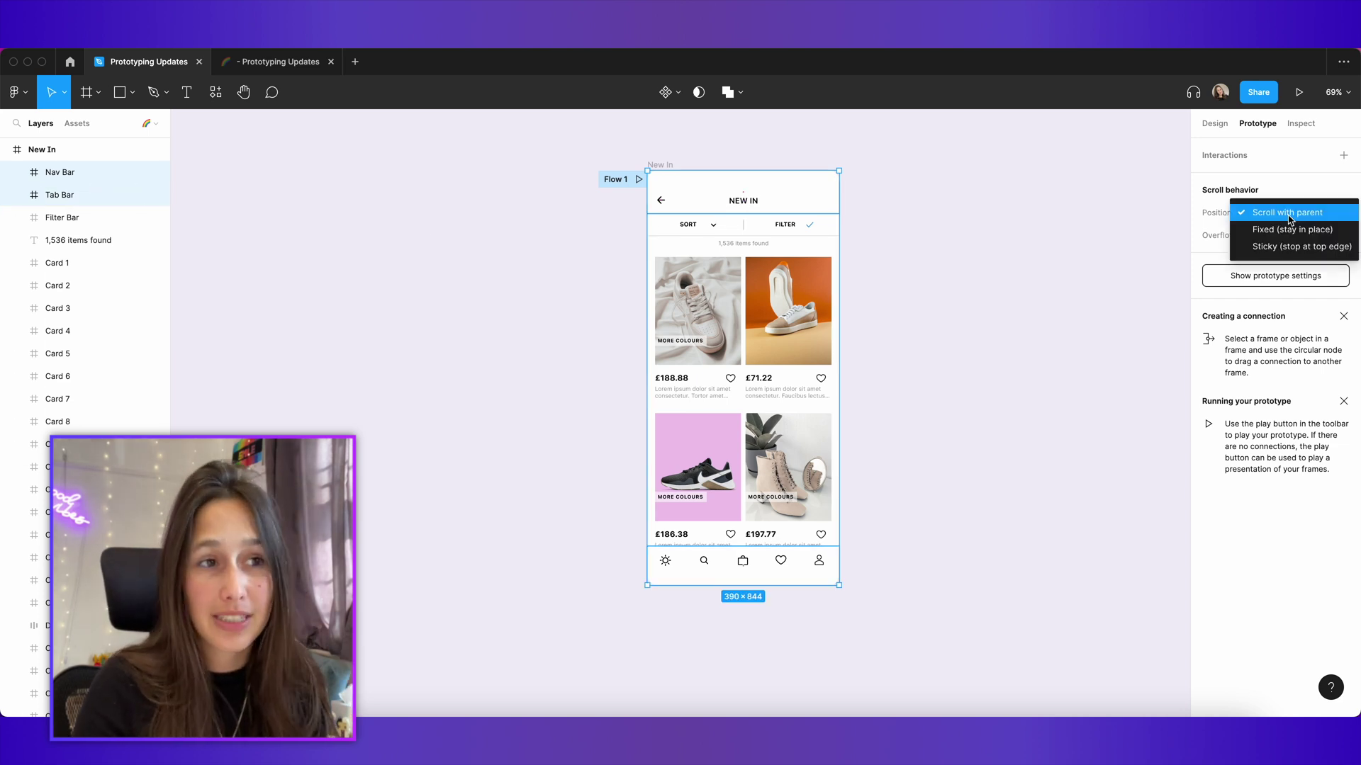
{"action": "left_click", "coordinate": [1291, 230]}
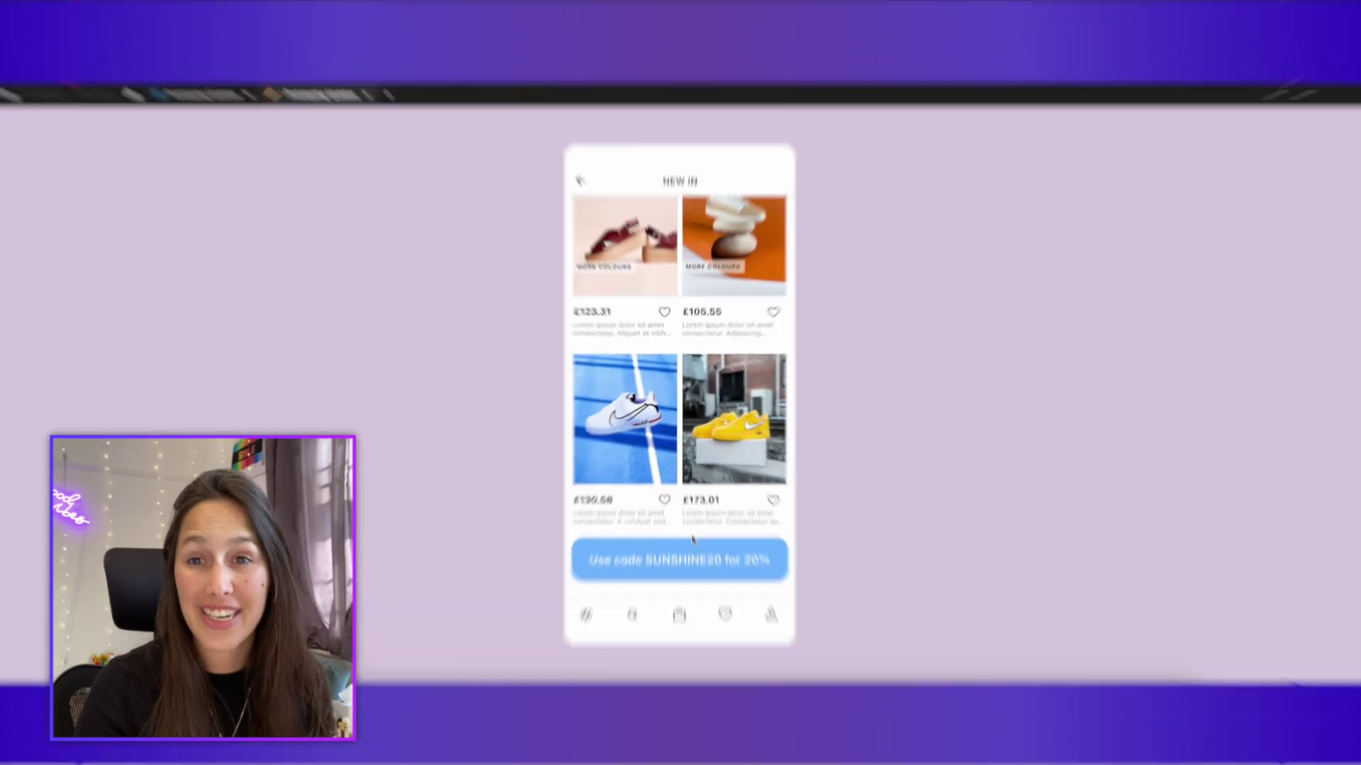
{"action": "scroll", "coordinate": [695, 452], "scroll_direction": "down", "scroll_amount": 8}
{"action": "scroll", "coordinate": [694, 457], "scroll_direction": "down", "scroll_amount": 10}
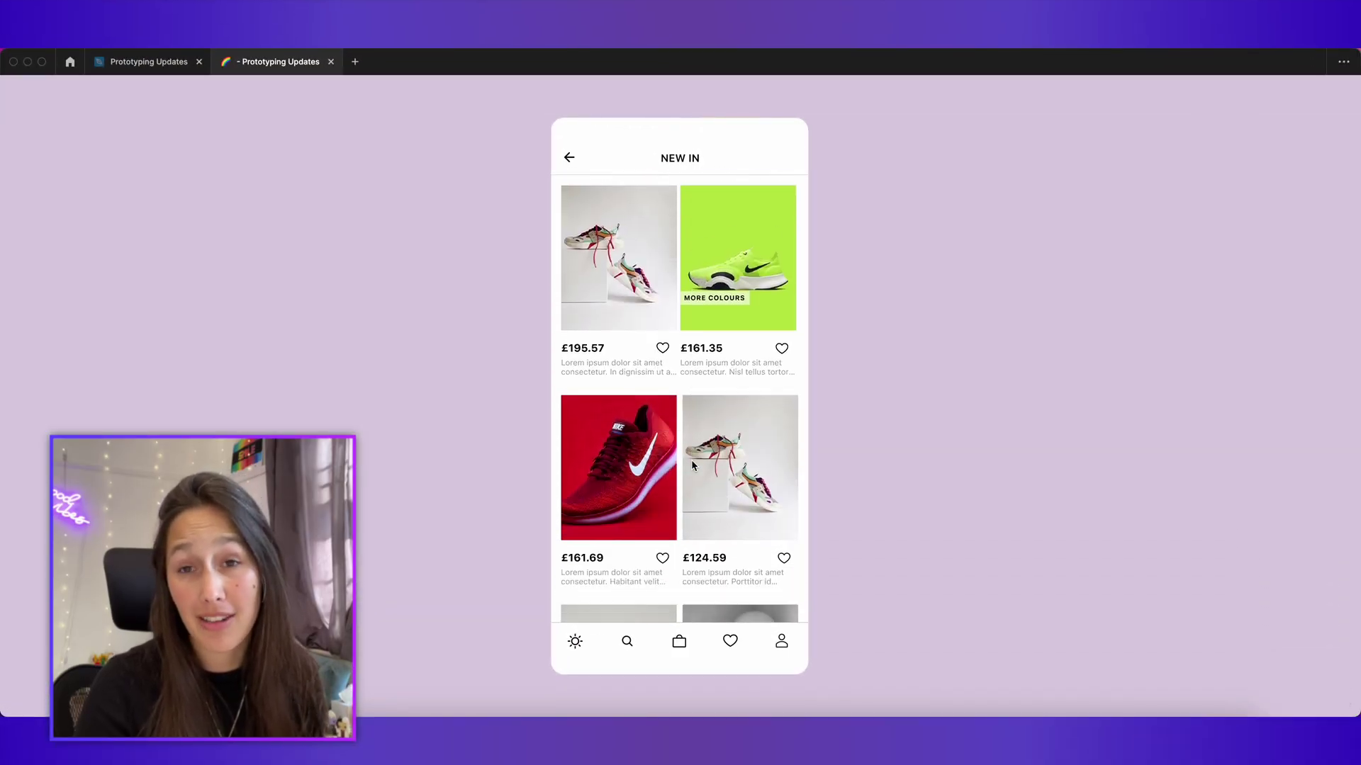
{"action": "scroll", "coordinate": [700, 402], "scroll_direction": "up", "scroll_amount": 2}
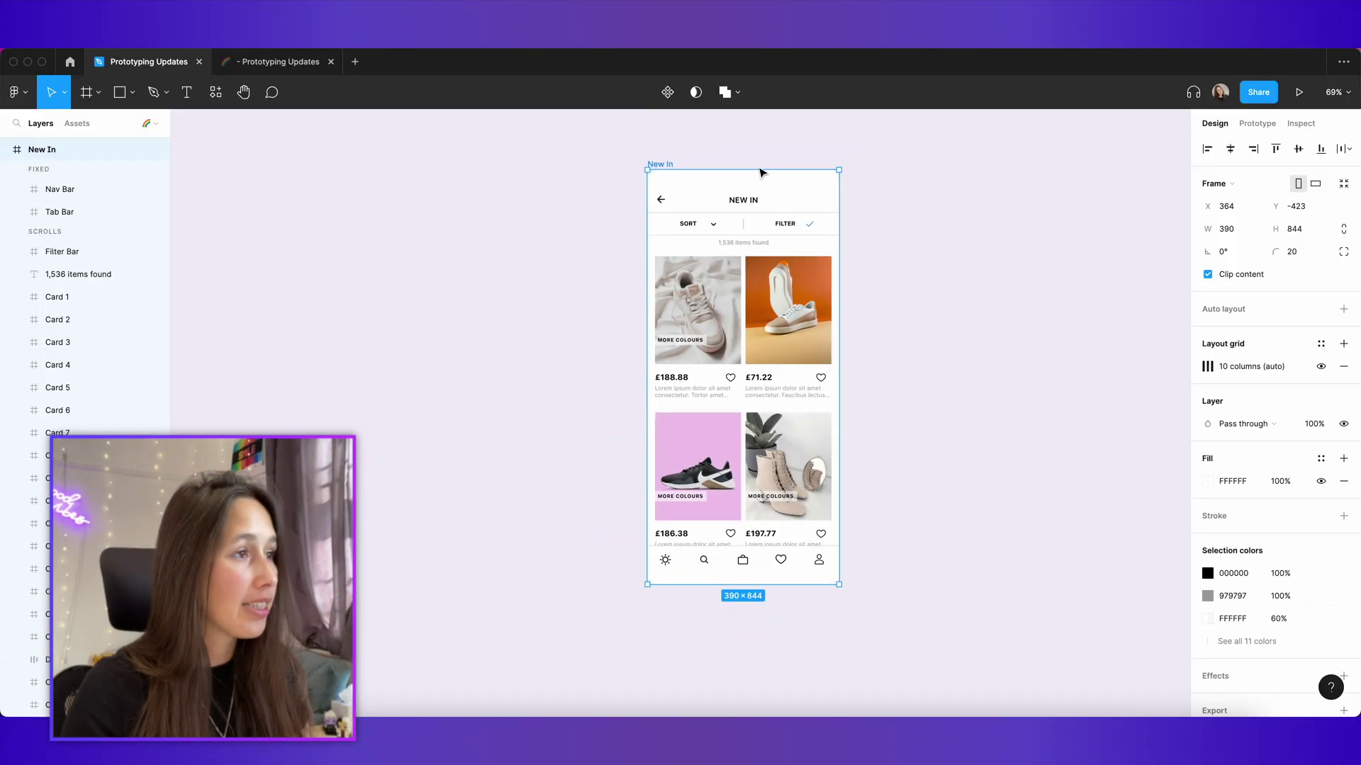
Step: Turn off Clip content on the New In frame so product cards overflow
{"action": "left_click", "coordinate": [1208, 274]}
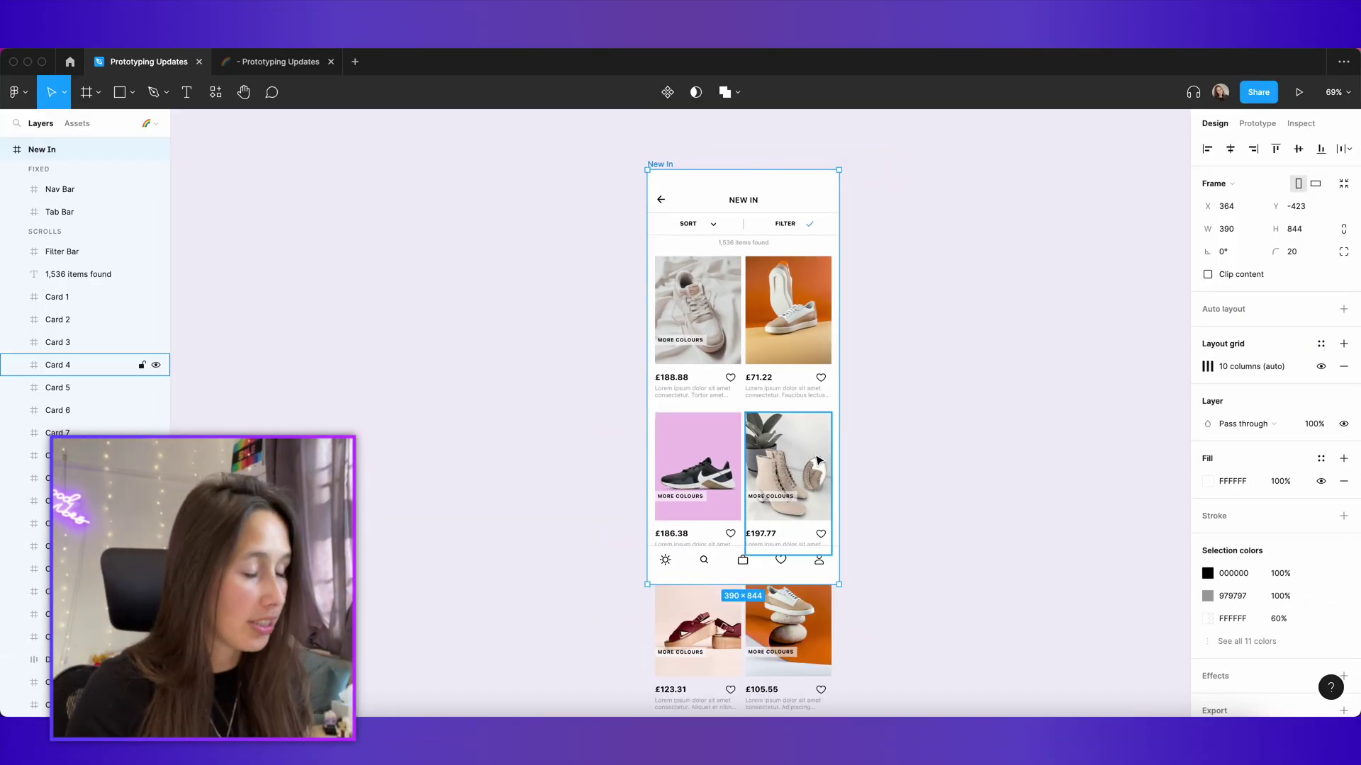
{"action": "scroll", "coordinate": [813, 482], "scroll_direction": "down", "scroll_amount": 5}
{"action": "scroll", "coordinate": [813, 482], "scroll_direction": "down", "scroll_amount": 3}
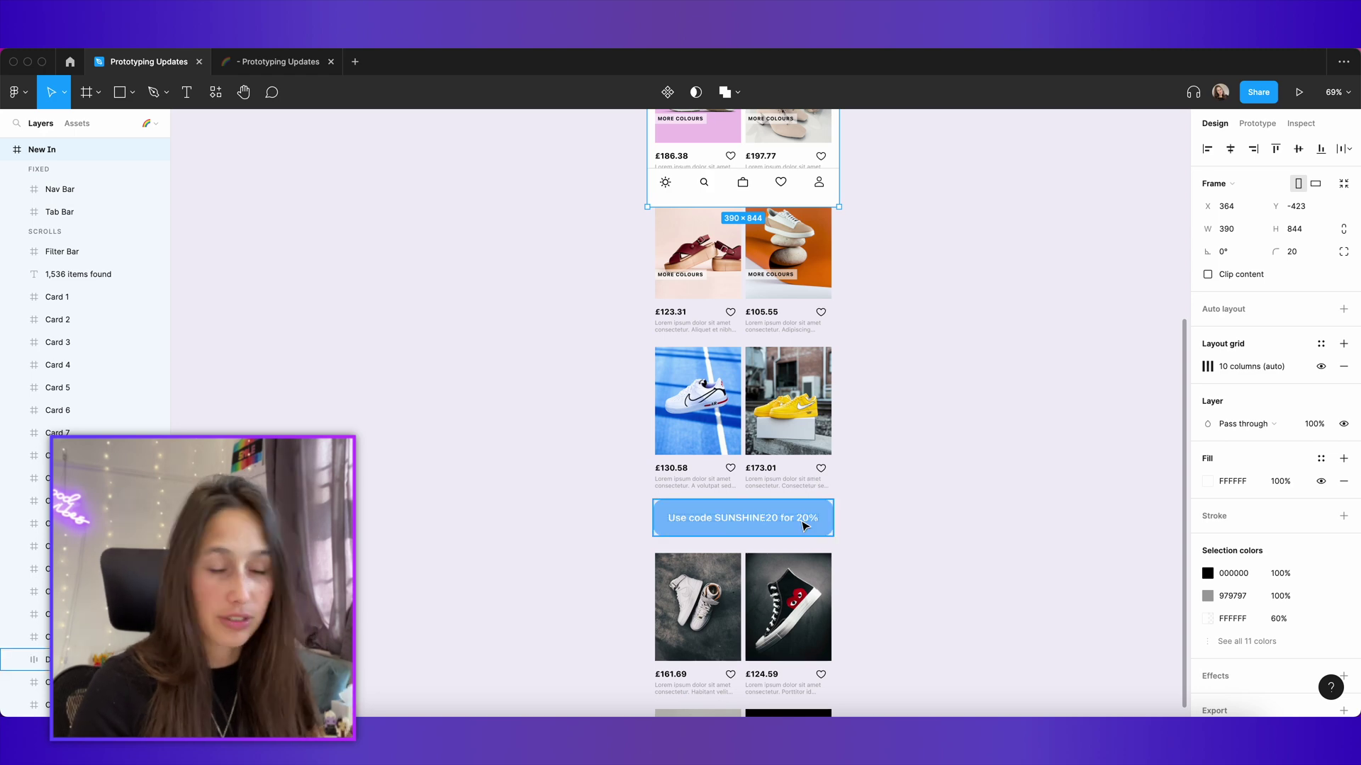
Step: Set the SUNSHINE20 promo banner's scroll position to Sticky (stop at top edge)
{"action": "left_click", "coordinate": [805, 526]}
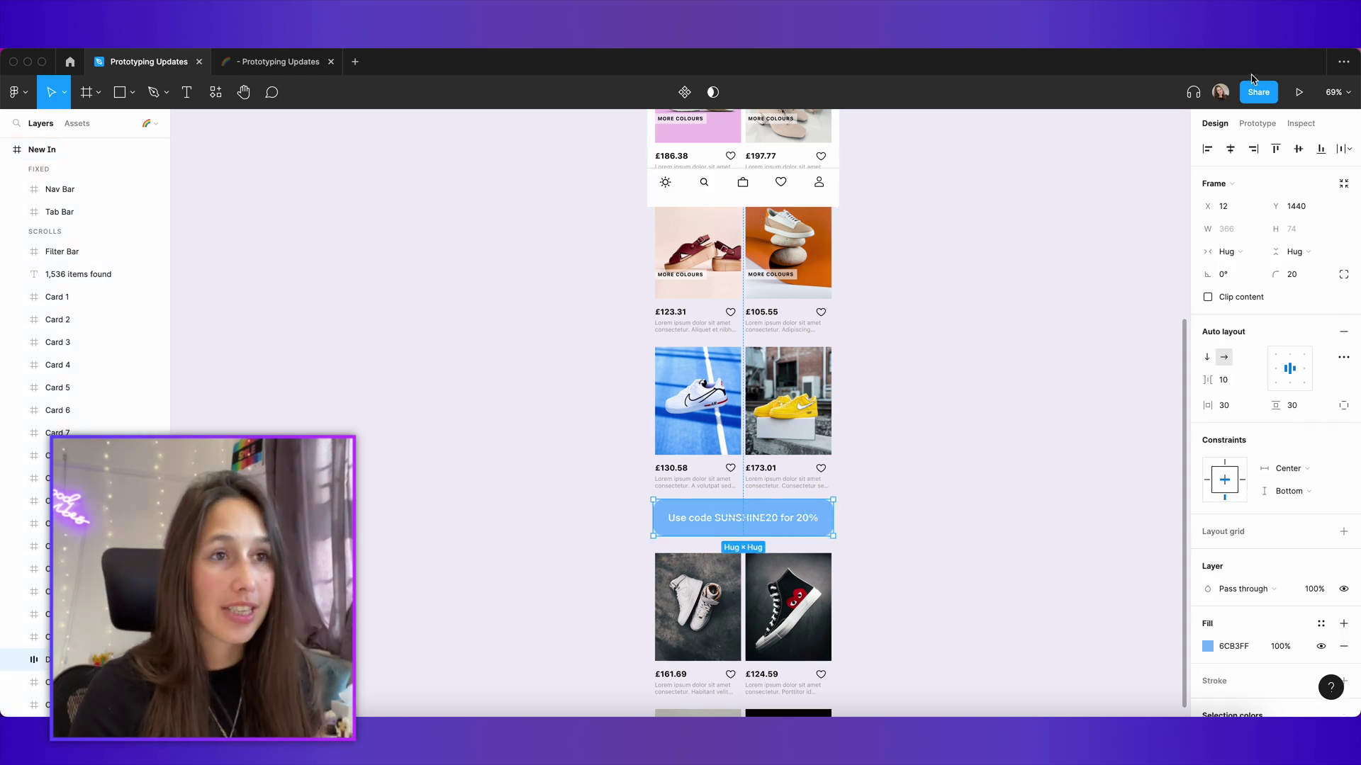
{"action": "left_click", "coordinate": [1259, 126]}
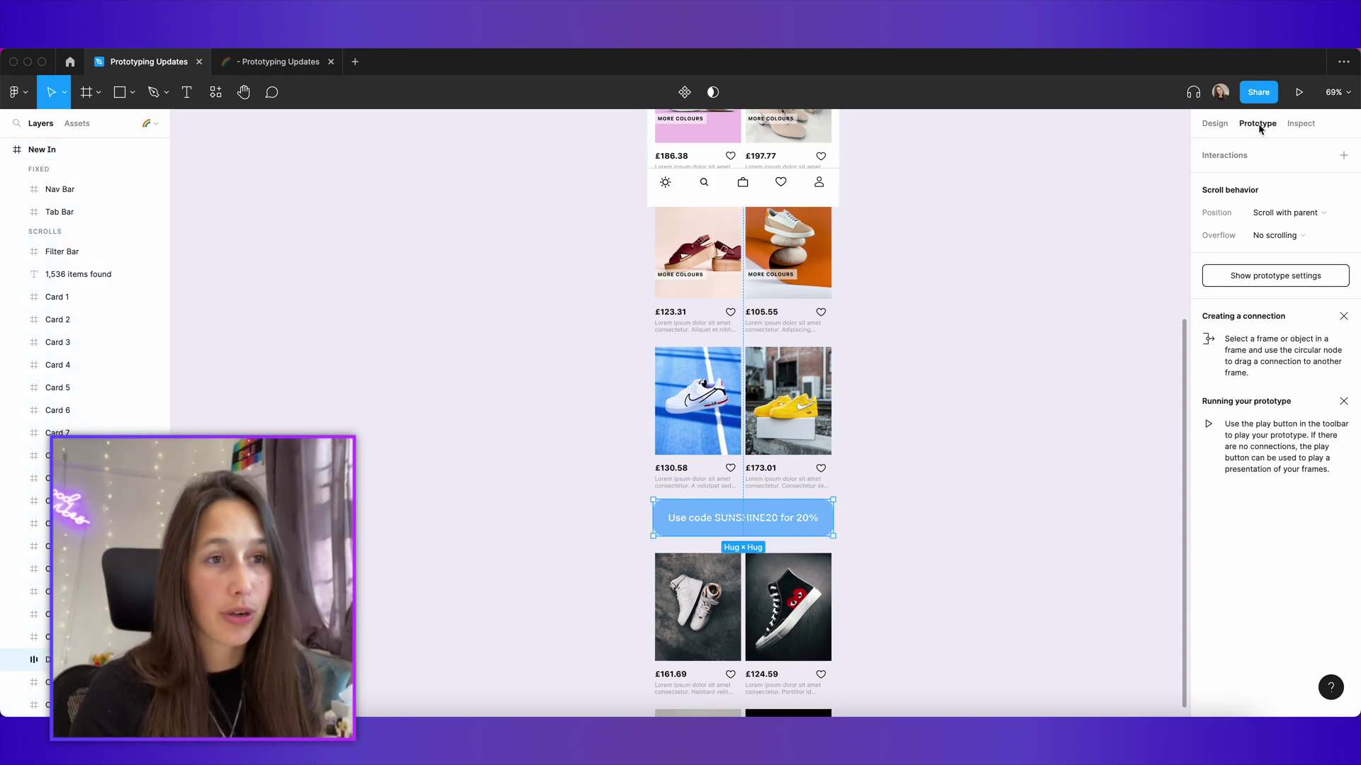
{"action": "left_click", "coordinate": [1302, 214]}
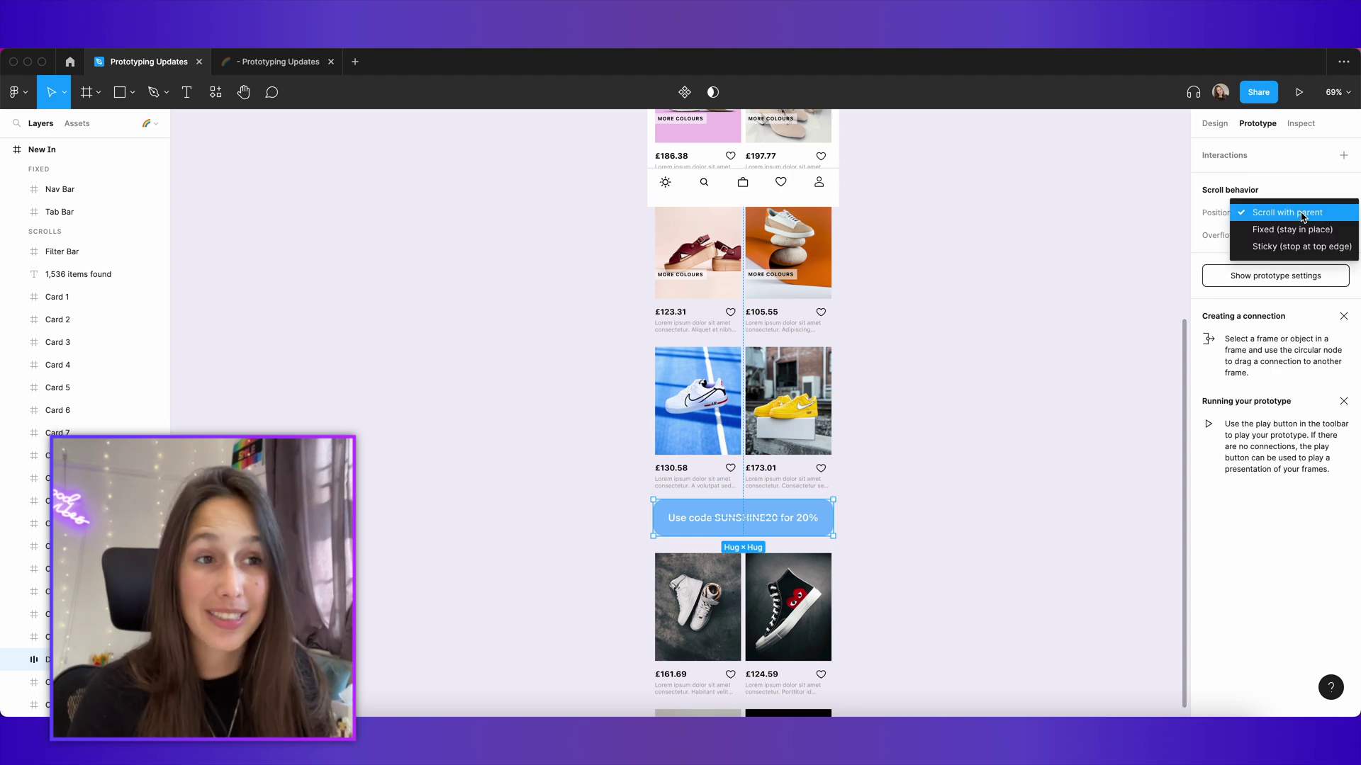
{"action": "left_click", "coordinate": [1342, 248]}
{"action": "left_click", "coordinate": [337, 67]}
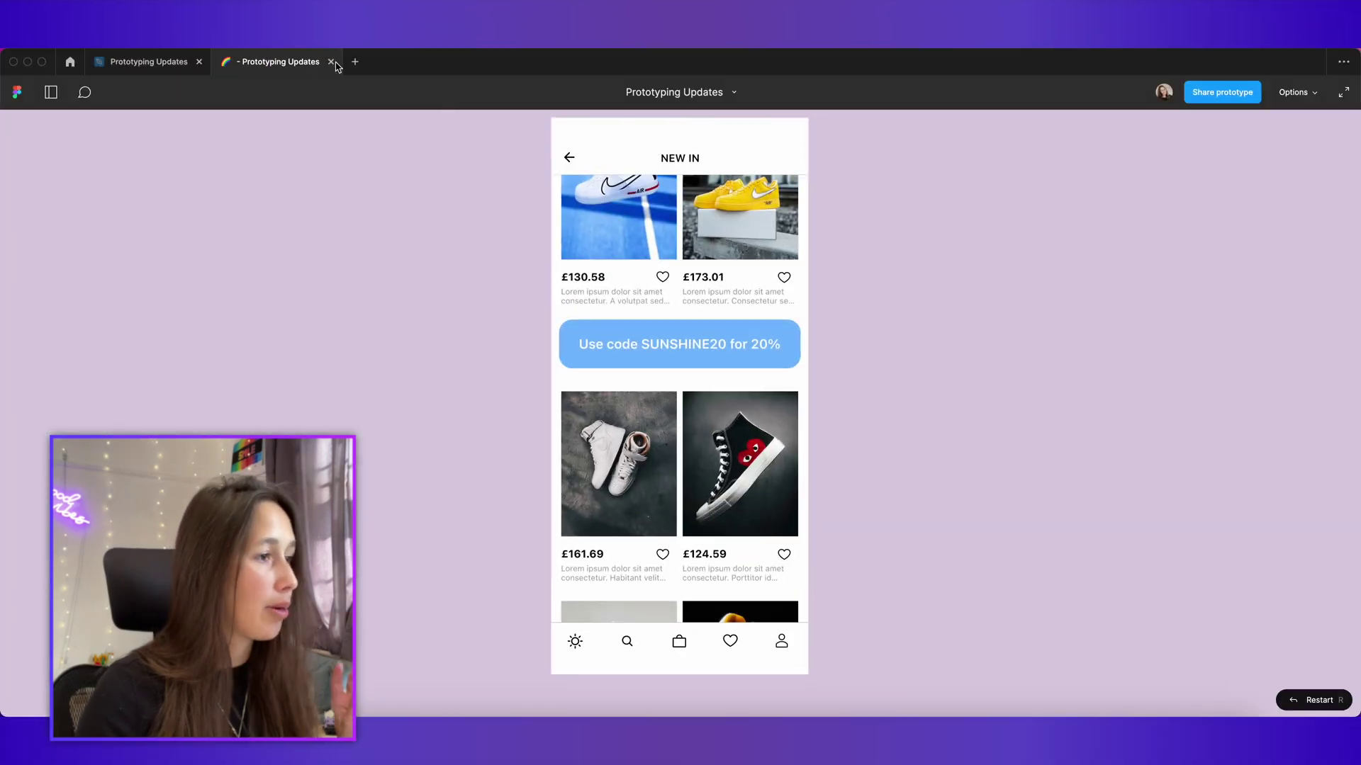
{"action": "scroll", "coordinate": [728, 453], "scroll_direction": "down", "scroll_amount": 10}
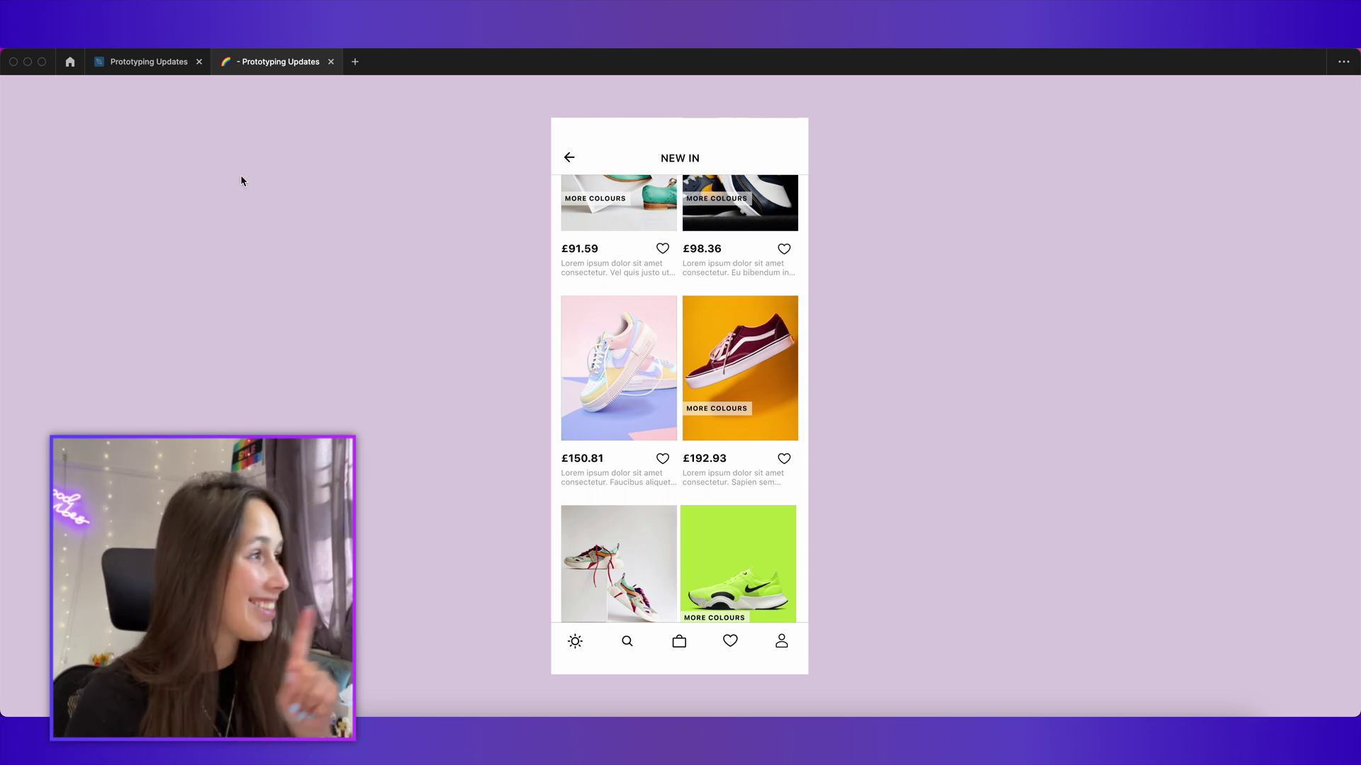
{"action": "left_click", "coordinate": [150, 66]}
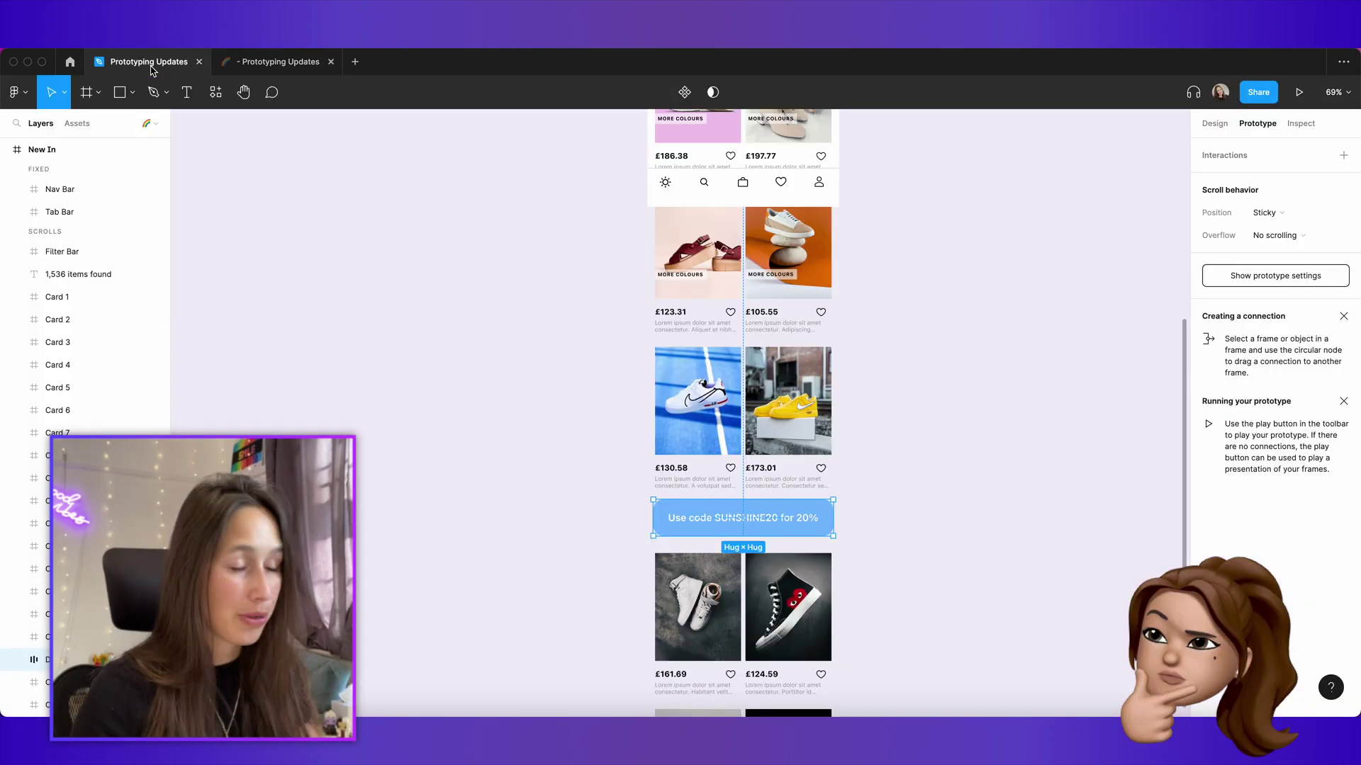
{"action": "scroll", "coordinate": [523, 337], "scroll_direction": "up", "scroll_amount": 8}
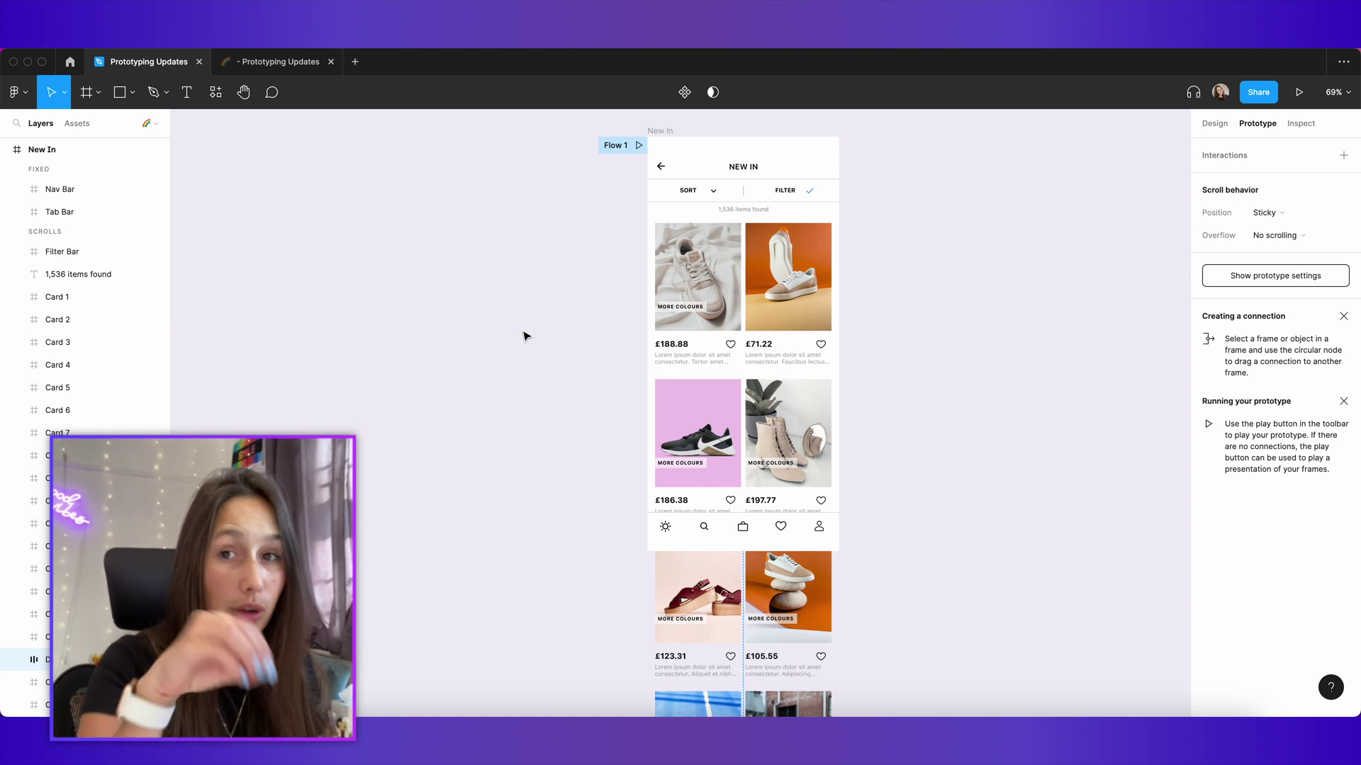
Step: Scroll the New In list in the running prototype to test the SUNSHINE20 banner
{"action": "left_click", "coordinate": [680, 165]}
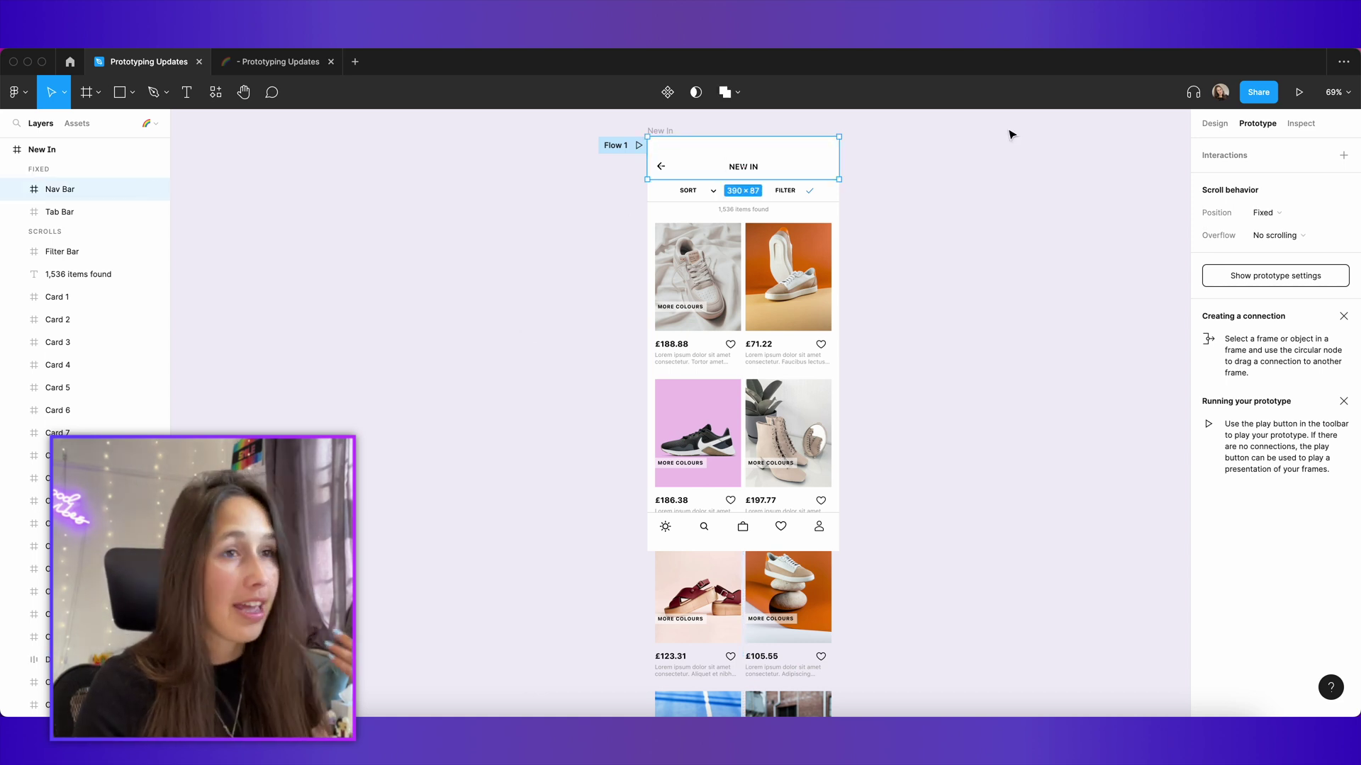
{"action": "left_click", "coordinate": [1212, 125]}
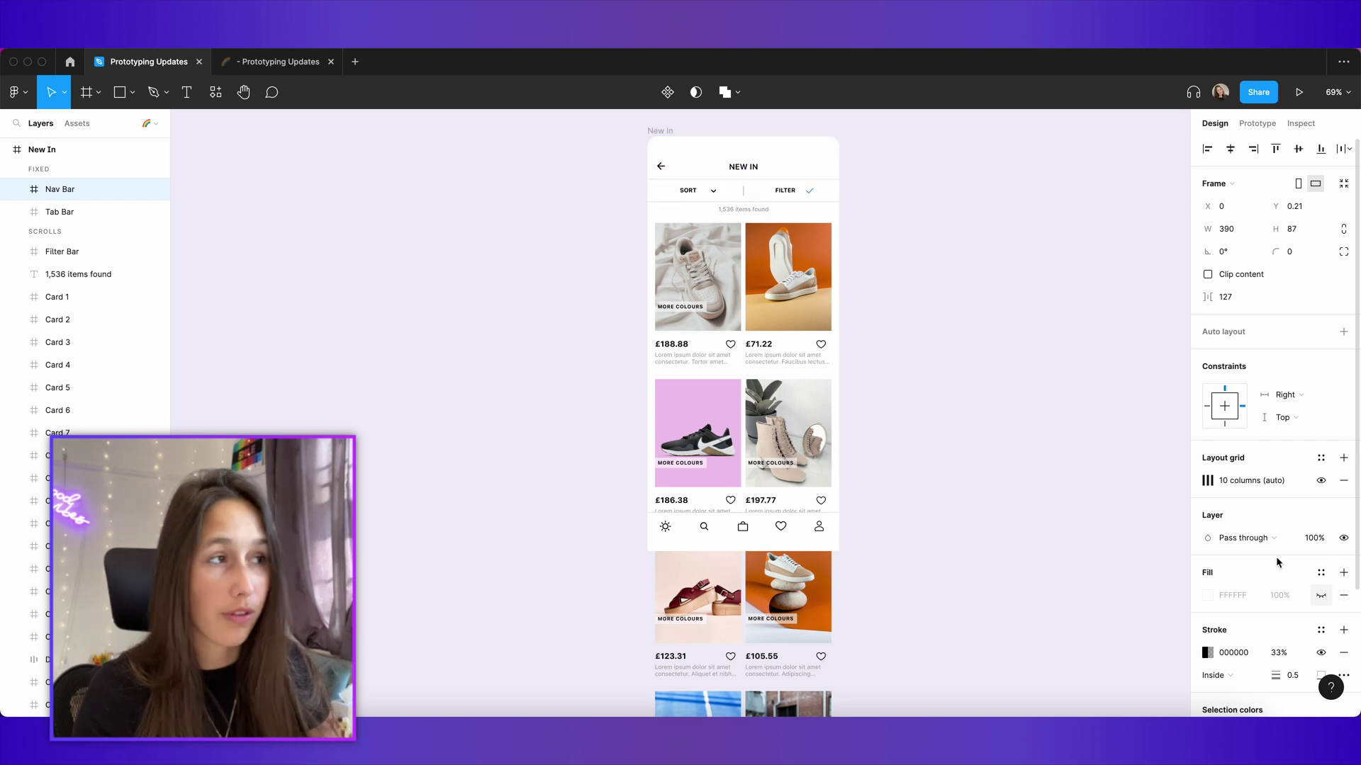
{"action": "left_click", "coordinate": [265, 65]}
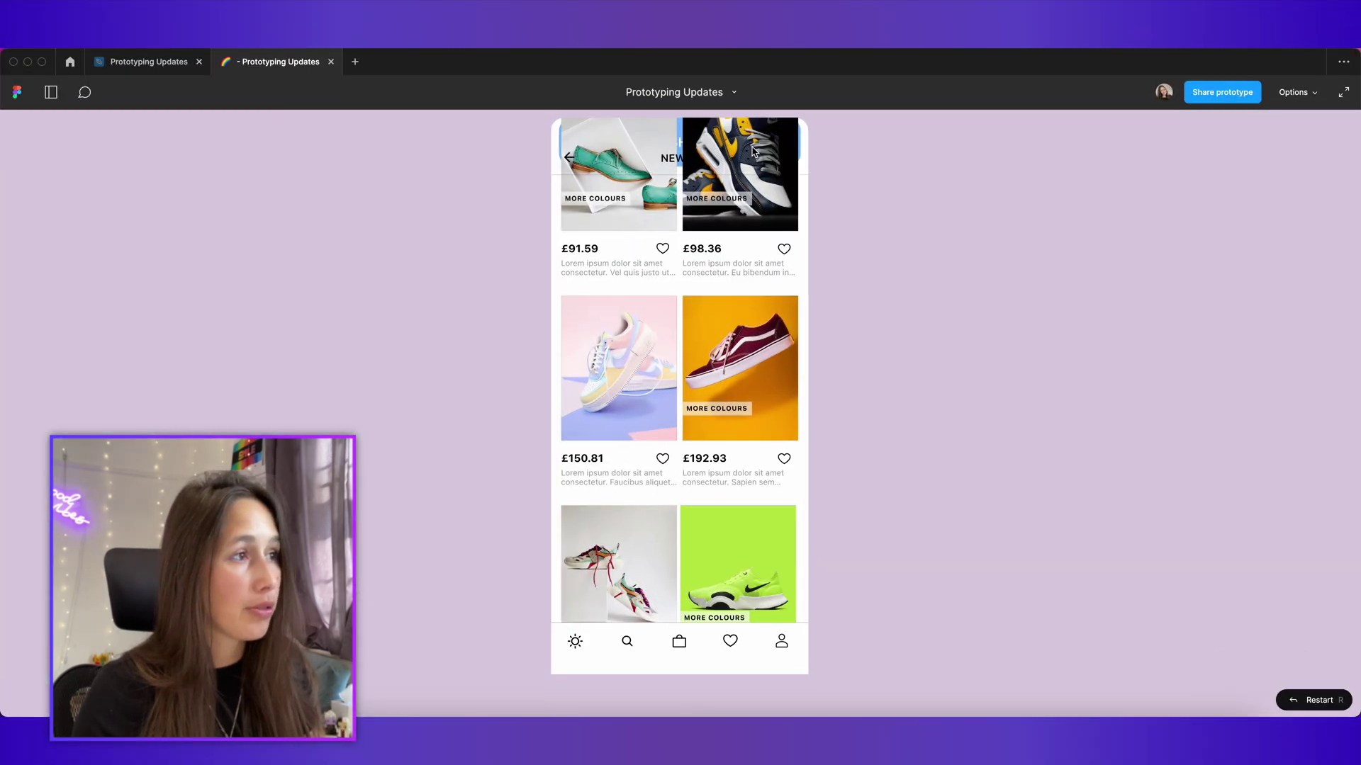
{"action": "scroll", "coordinate": [725, 245], "scroll_direction": "down", "scroll_amount": 3}
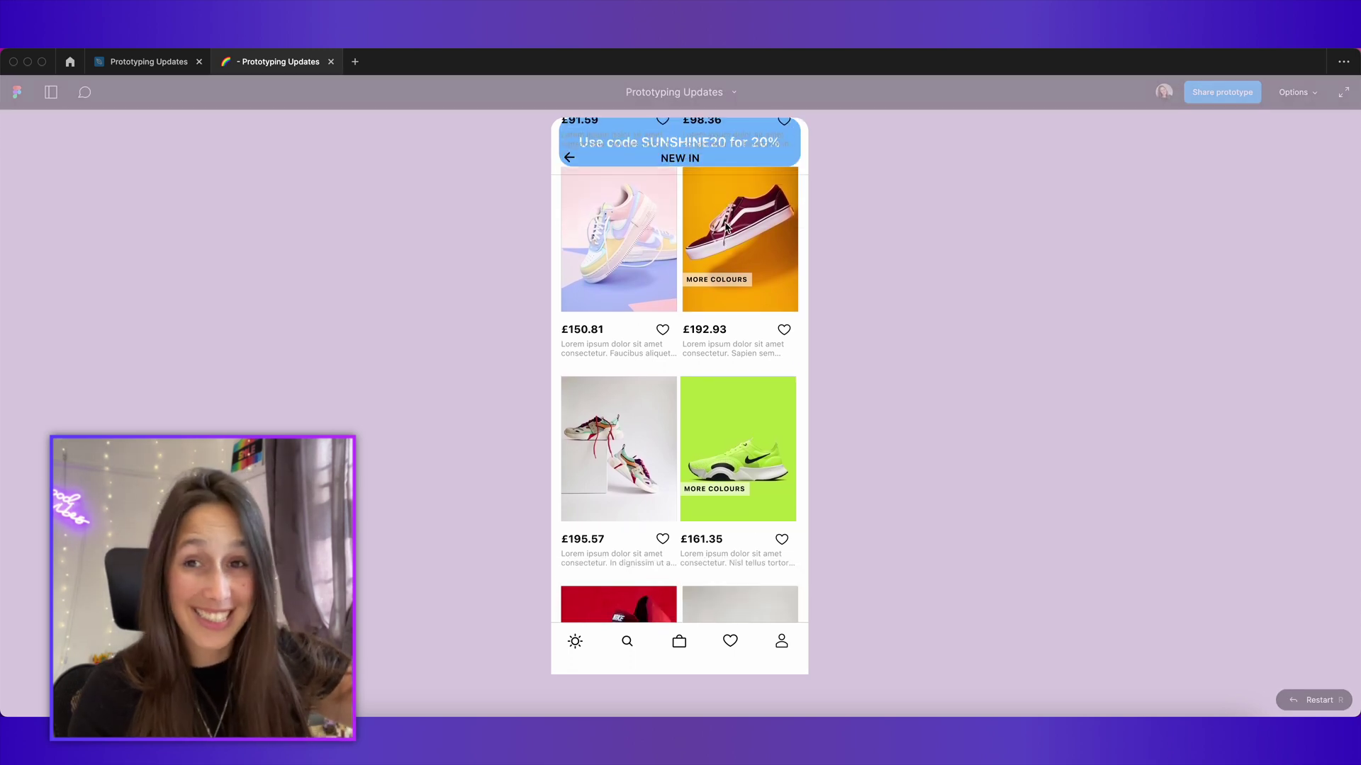
{"action": "scroll", "coordinate": [727, 294], "scroll_direction": "up", "scroll_amount": 2}
{"action": "scroll", "coordinate": [727, 294], "scroll_direction": "down", "scroll_amount": 3}
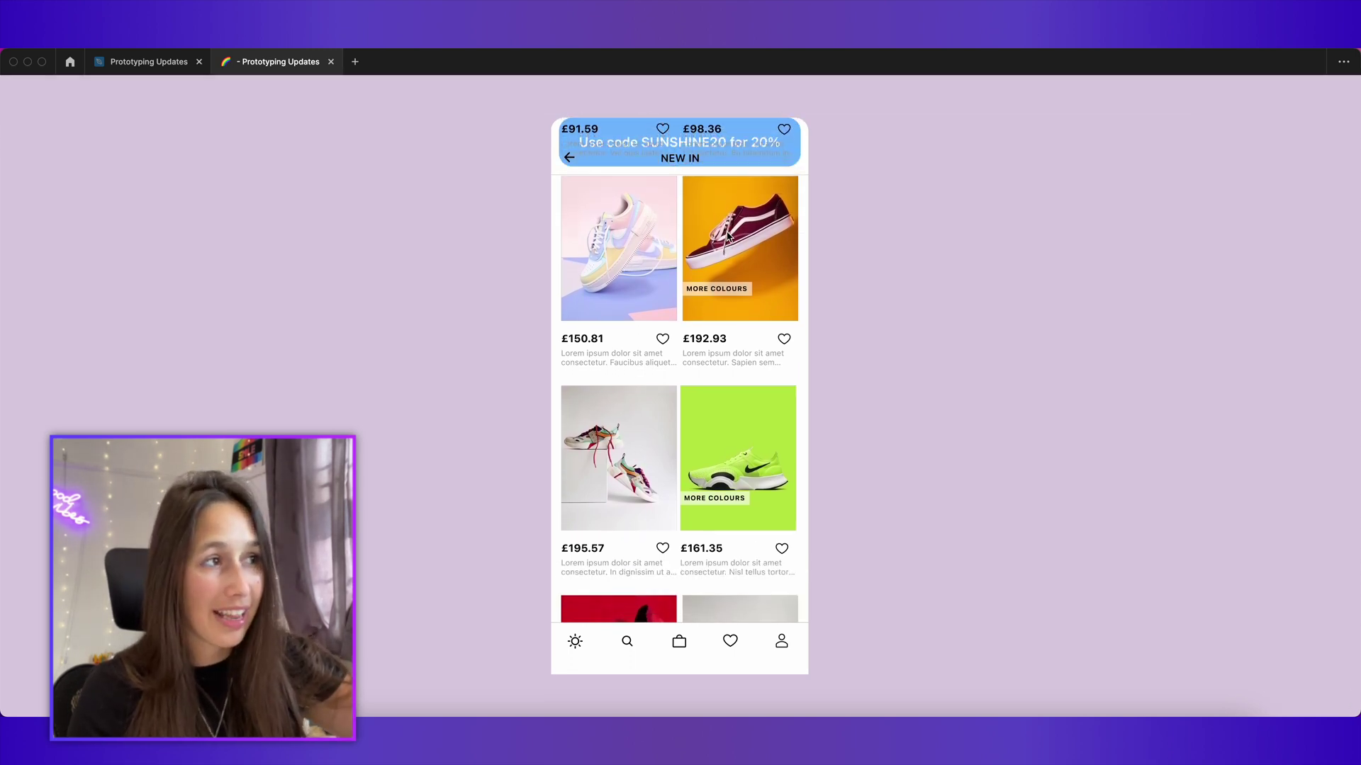
{"action": "scroll", "coordinate": [715, 319], "scroll_direction": "up", "scroll_amount": 10}
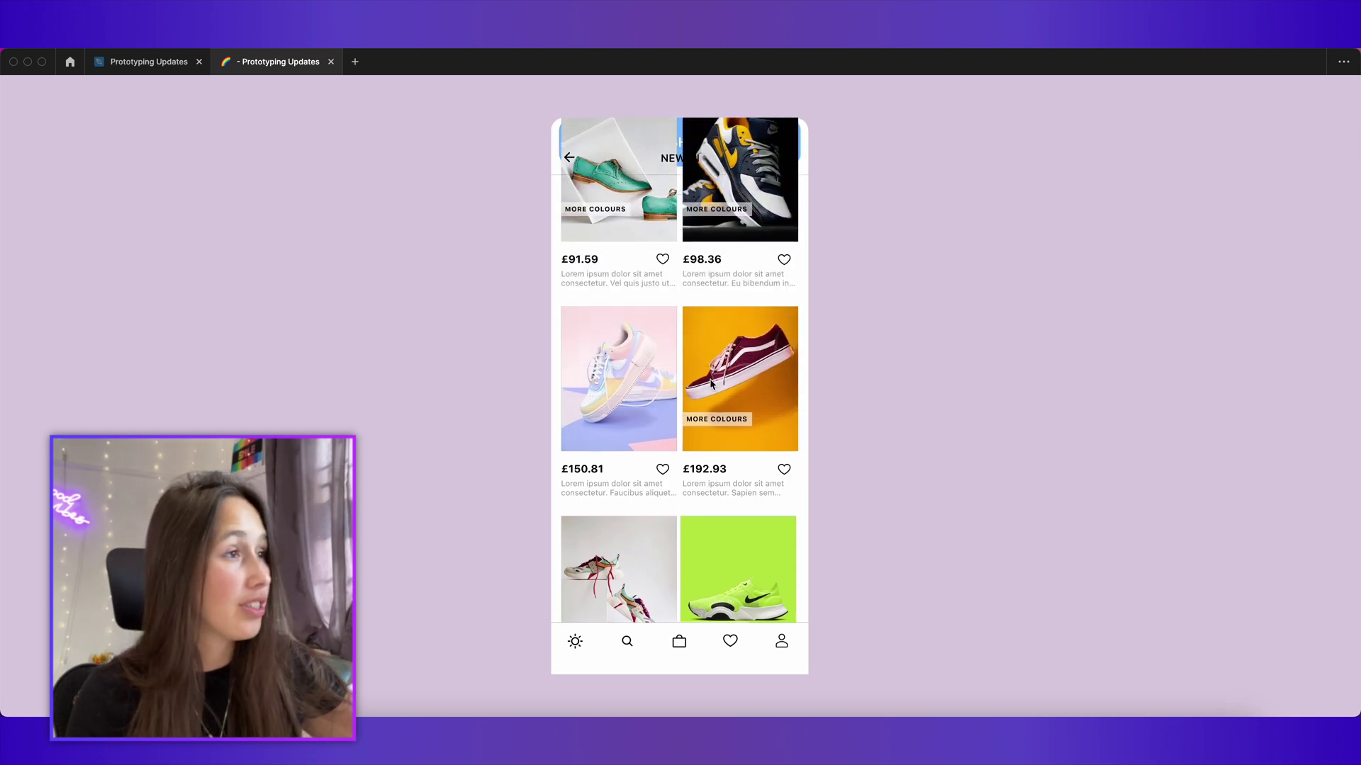
{"action": "scroll", "coordinate": [711, 429], "scroll_direction": "down", "scroll_amount": 2}
{"action": "scroll", "coordinate": [695, 354], "scroll_direction": "down", "scroll_amount": 2}
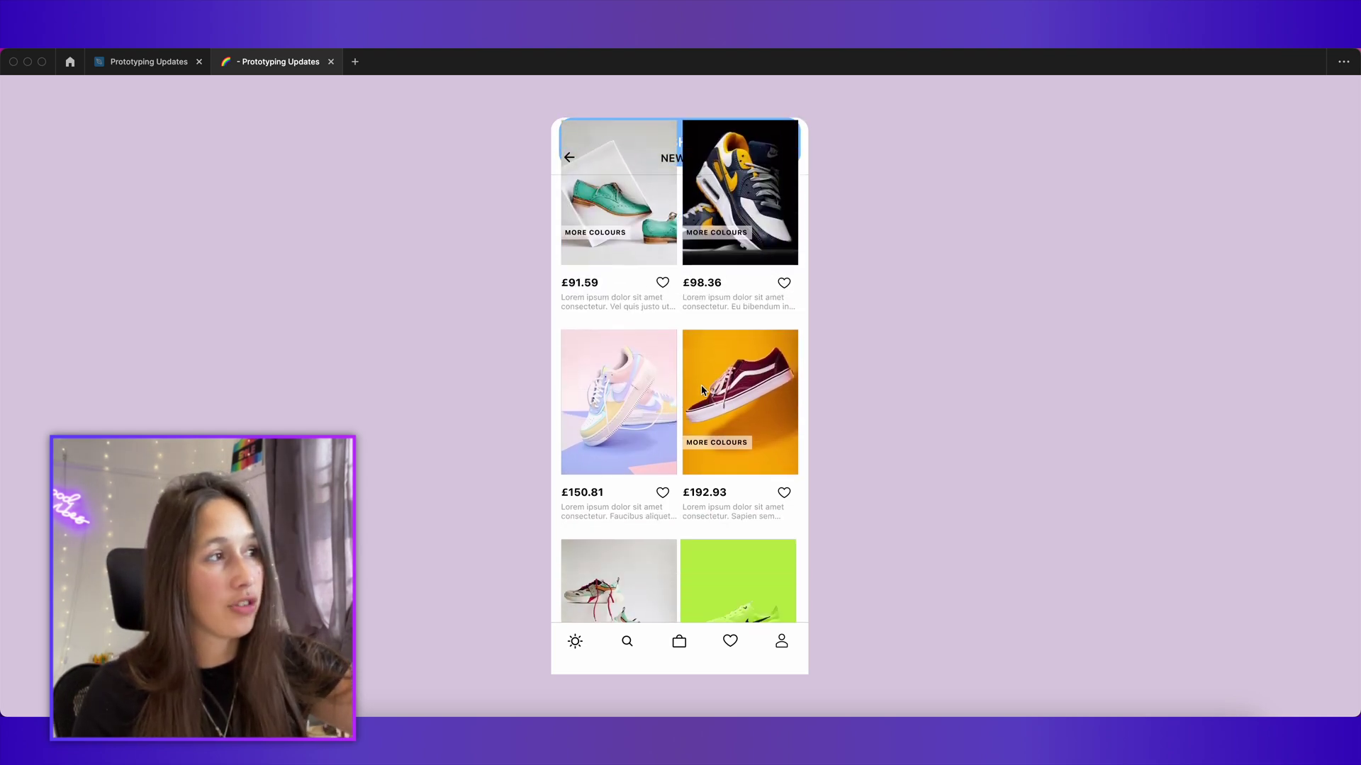
{"action": "scroll", "coordinate": [650, 163], "scroll_direction": "up", "scroll_amount": 2}
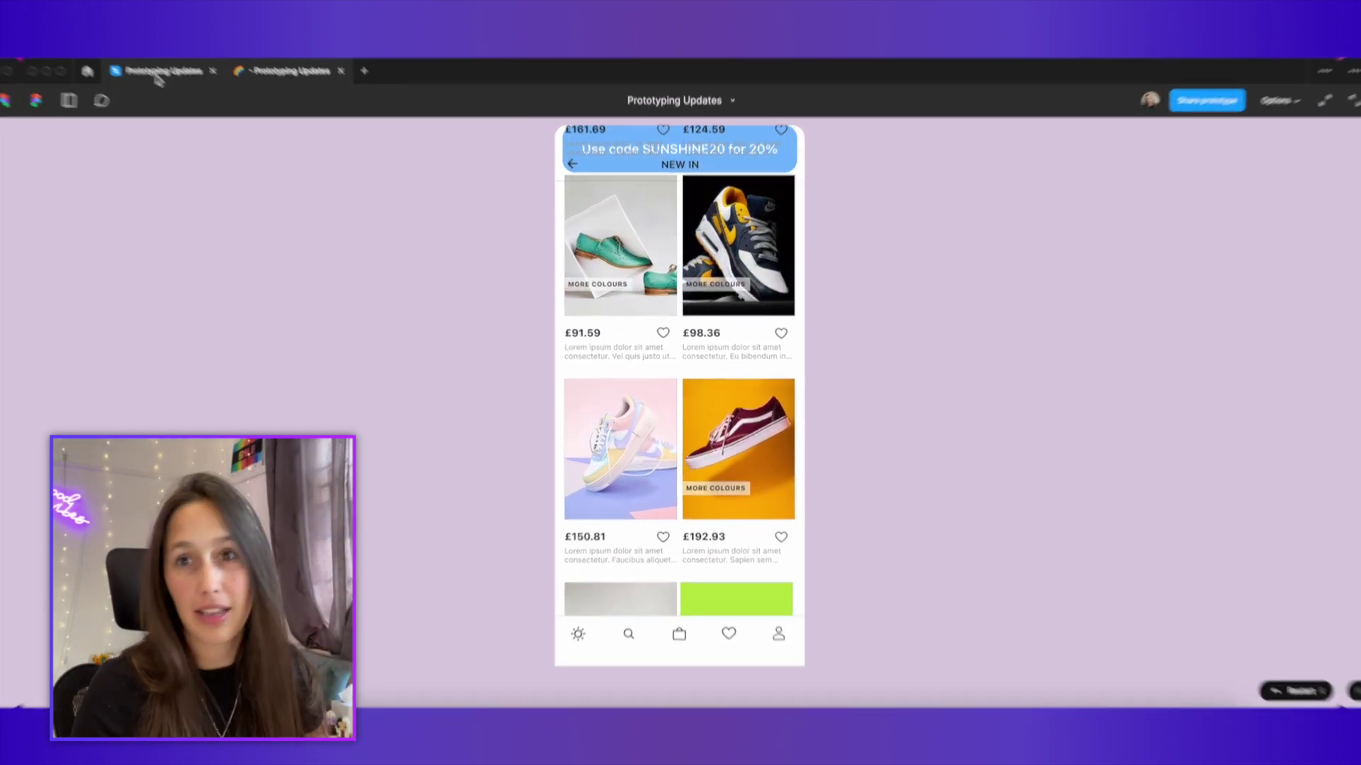
Step: Make the Nav Bar's white fill visible in the editor
{"action": "left_click", "coordinate": [144, 64]}
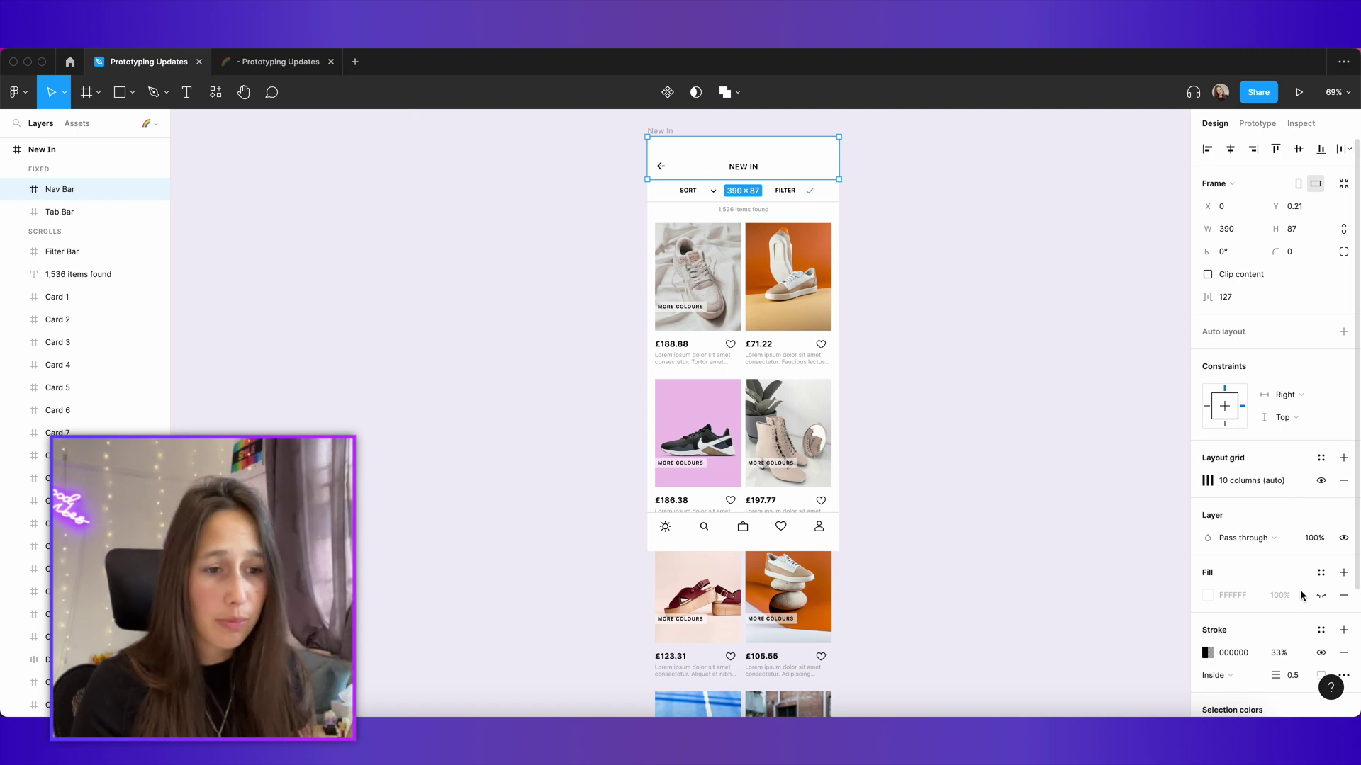
{"action": "left_click", "coordinate": [1322, 596]}
{"action": "scroll", "coordinate": [957, 516], "scroll_direction": "down", "scroll_amount": 5}
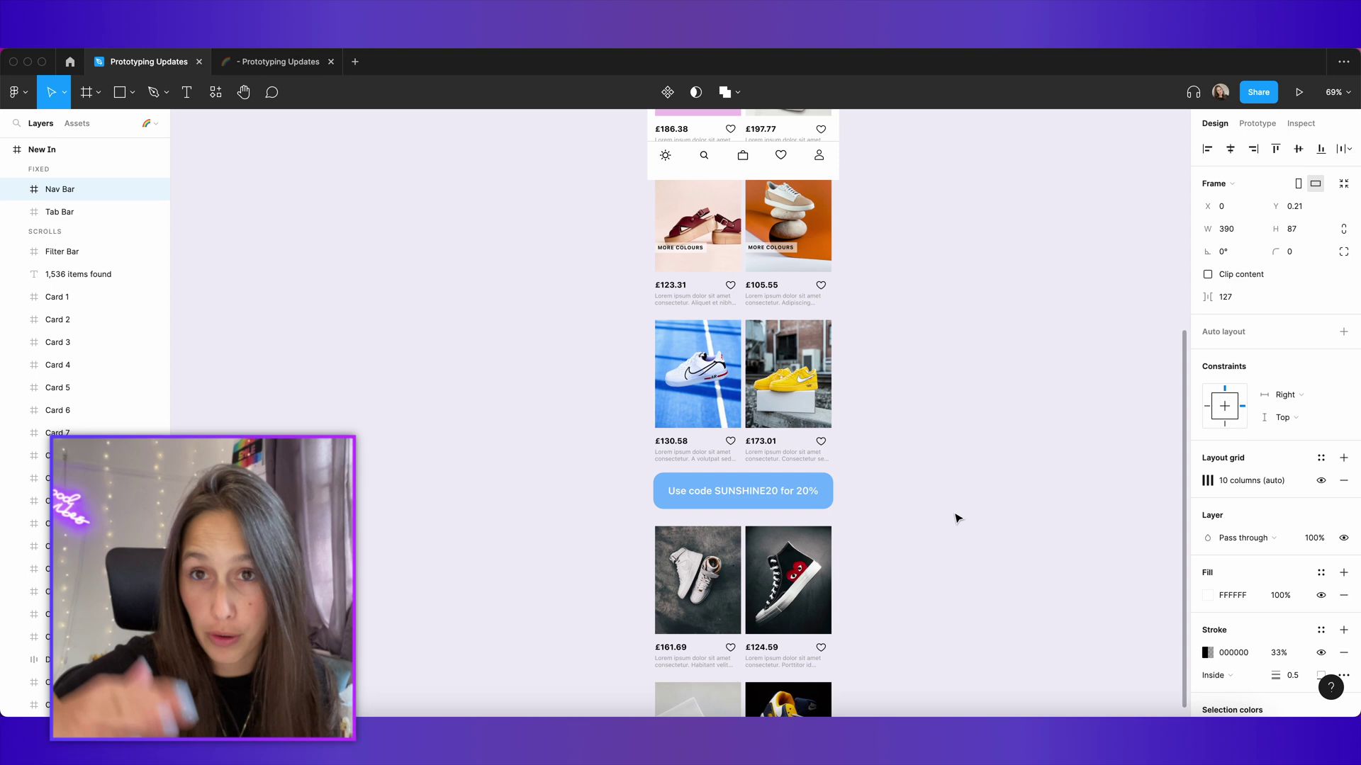
Step: Wrap the SUNSHINE20 promo banner in a new frame, Frame 27
{"action": "left_click", "coordinate": [805, 486]}
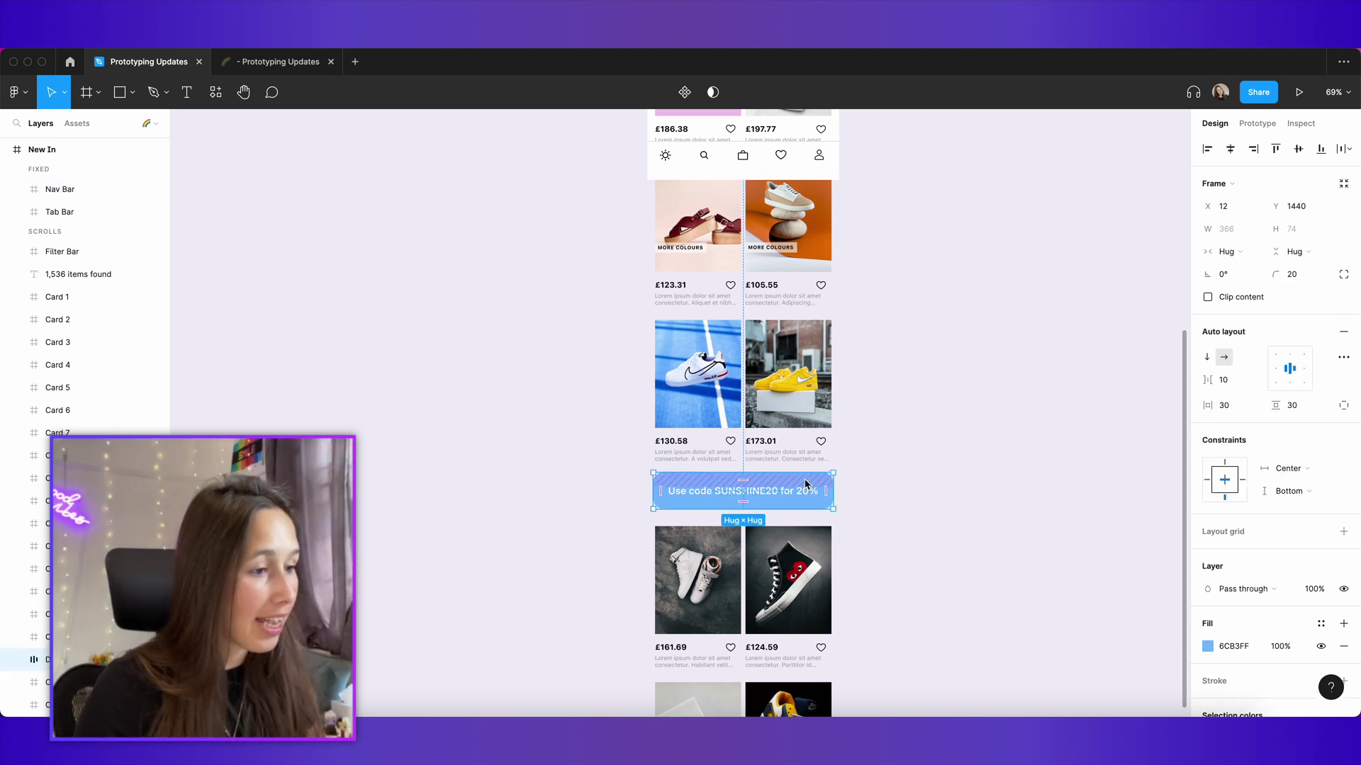
{"action": "right_click", "coordinate": [805, 486]}
{"action": "left_click", "coordinate": [886, 436]}
{"action": "scroll", "coordinate": [876, 407], "scroll_direction": "up", "scroll_amount": 2}
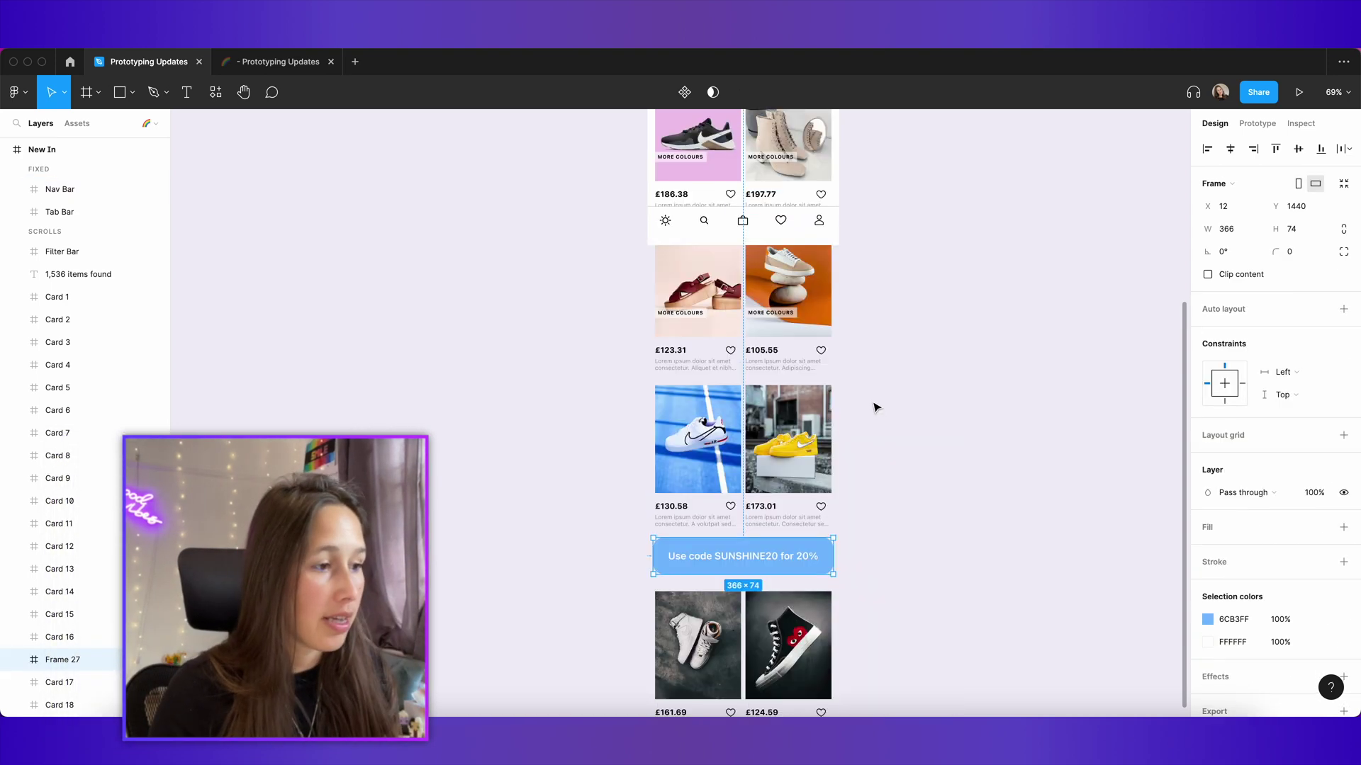
{"action": "scroll", "coordinate": [877, 408], "scroll_direction": "up", "scroll_amount": 15}
Step: Set Frame 27's height to 174 and move it up so the banner stays put
{"action": "left_click", "coordinate": [801, 411]}
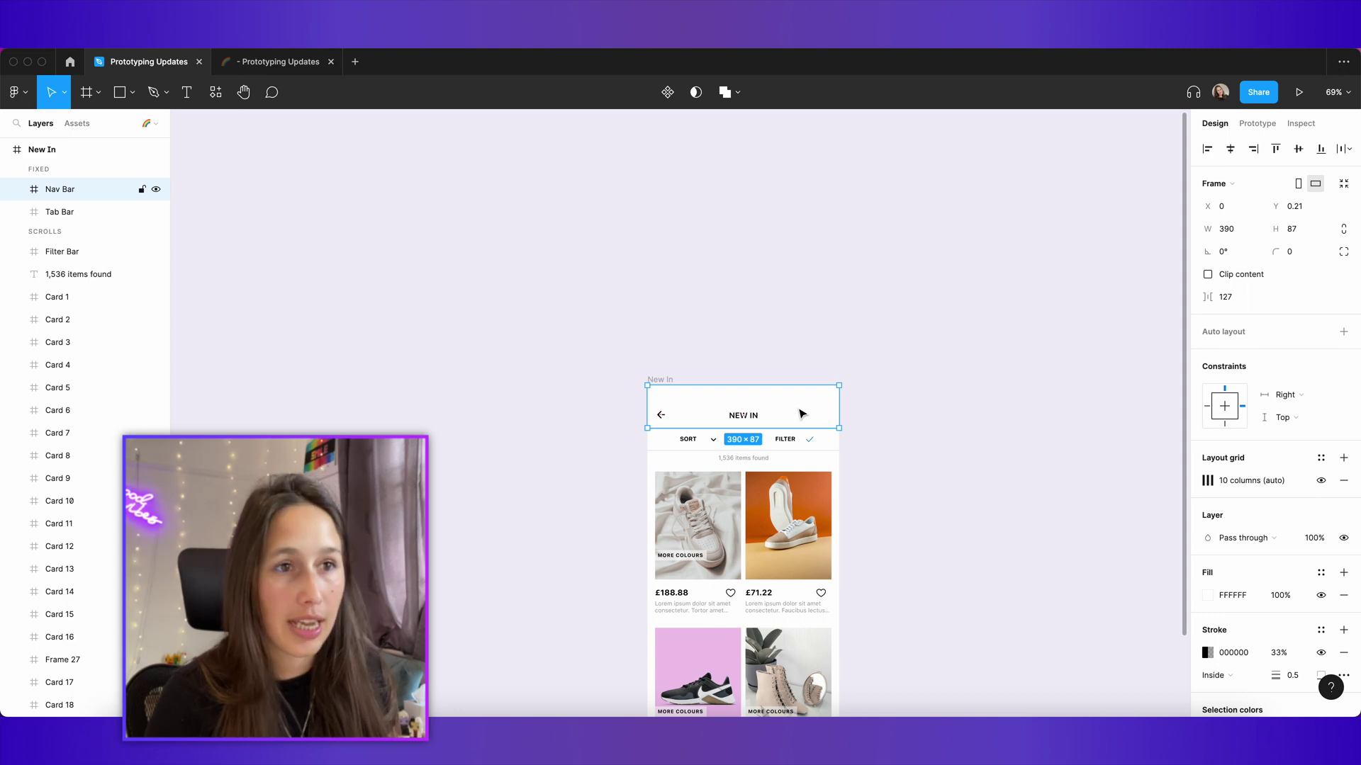
{"action": "scroll", "coordinate": [848, 365], "scroll_direction": "down", "scroll_amount": 15}
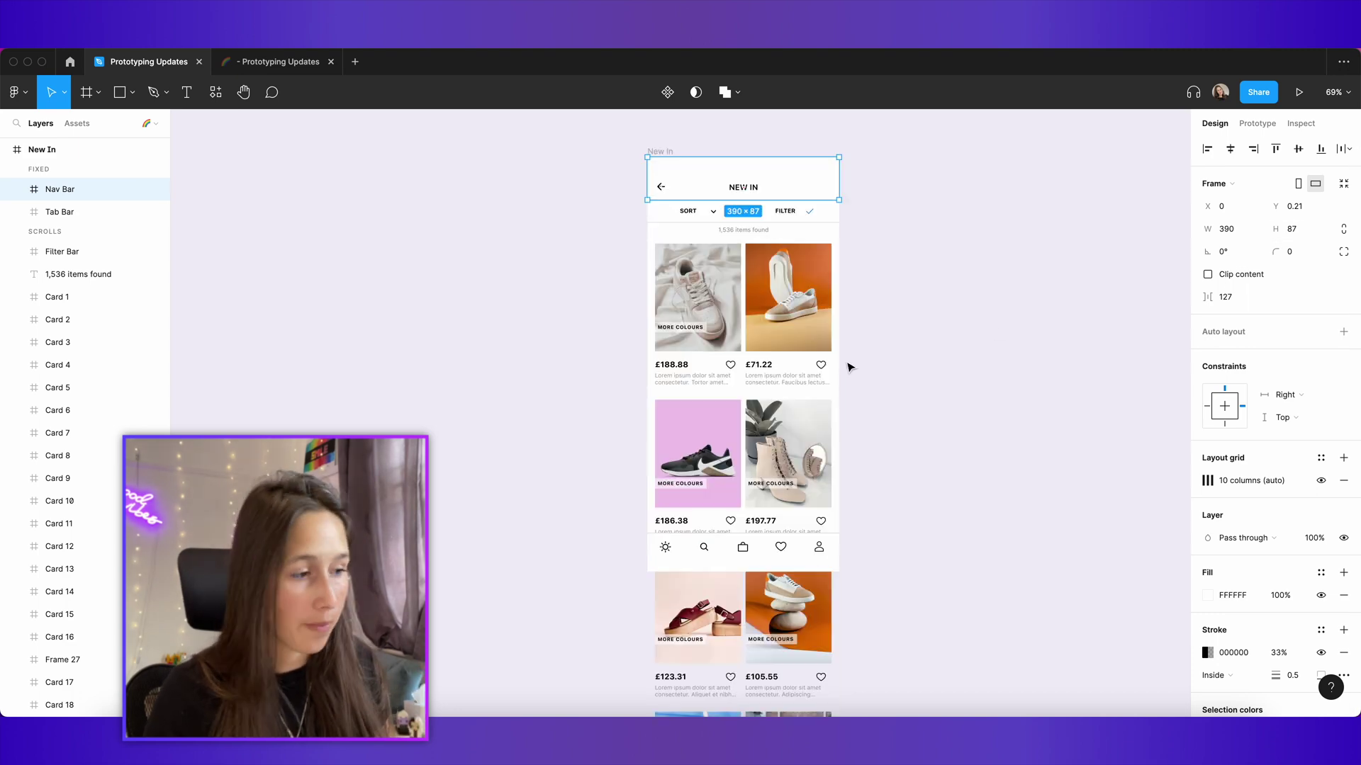
{"action": "left_click", "coordinate": [814, 455]}
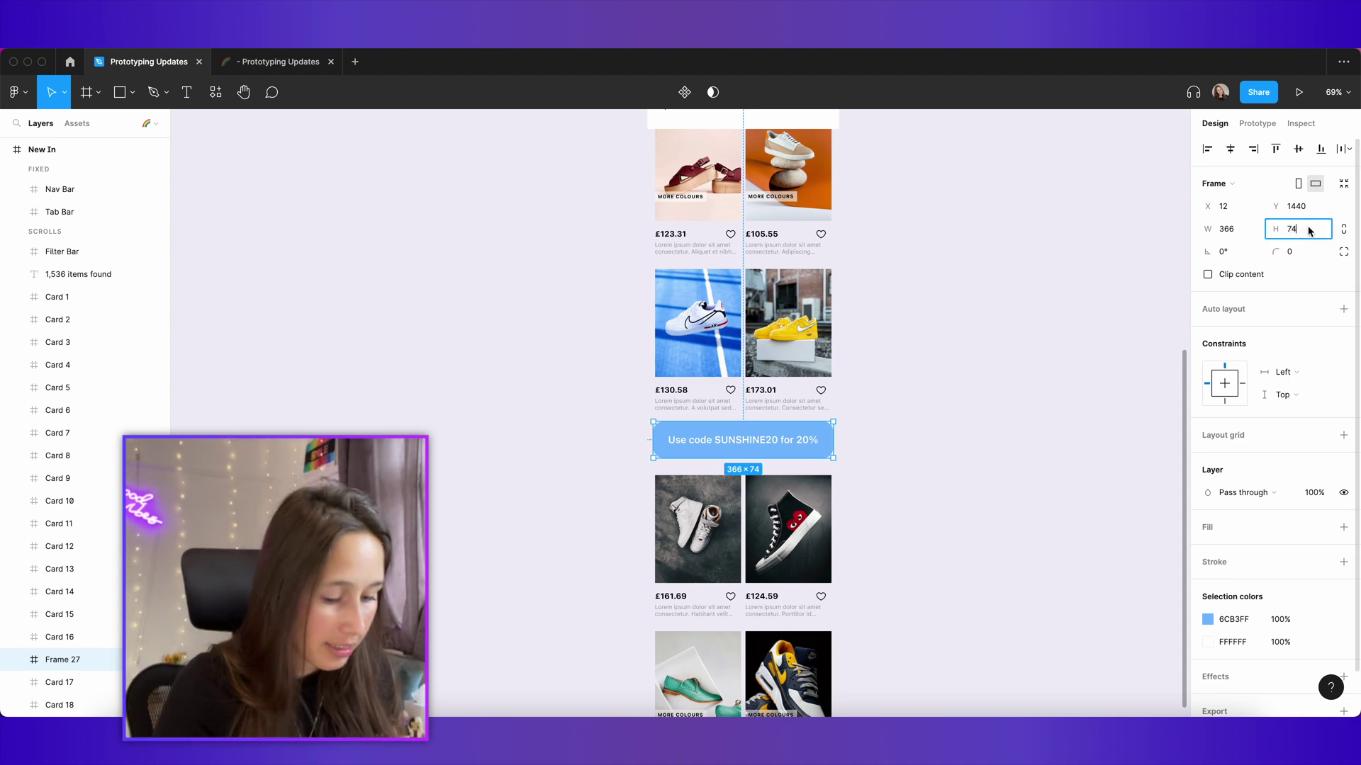
{"action": "key", "text": "Return"}
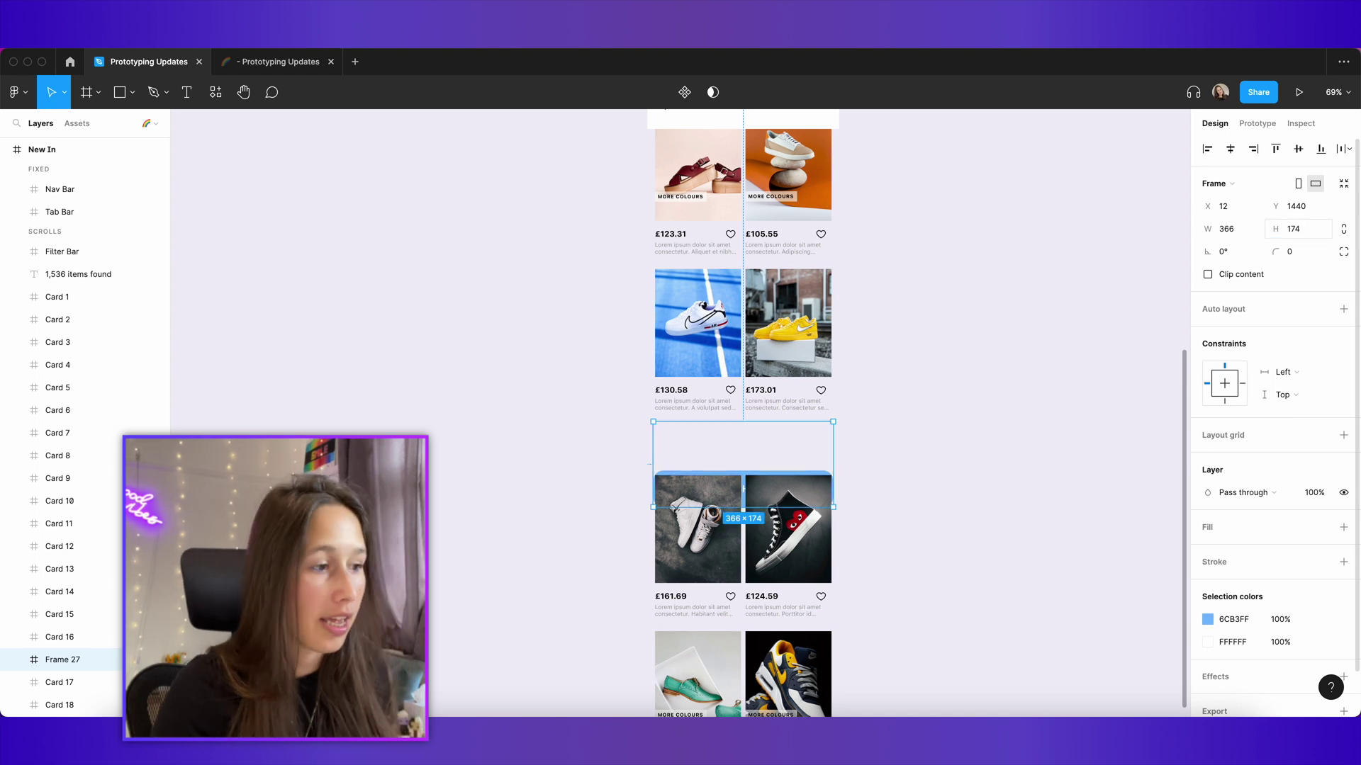
{"action": "mouse_move", "coordinate": [819, 457]}
{"action": "left_mouse_down"}
{"action": "mouse_move", "coordinate": [816, 412]}
{"action": "mouse_move", "coordinate": [831, 435]}
{"action": "left_mouse_up"}
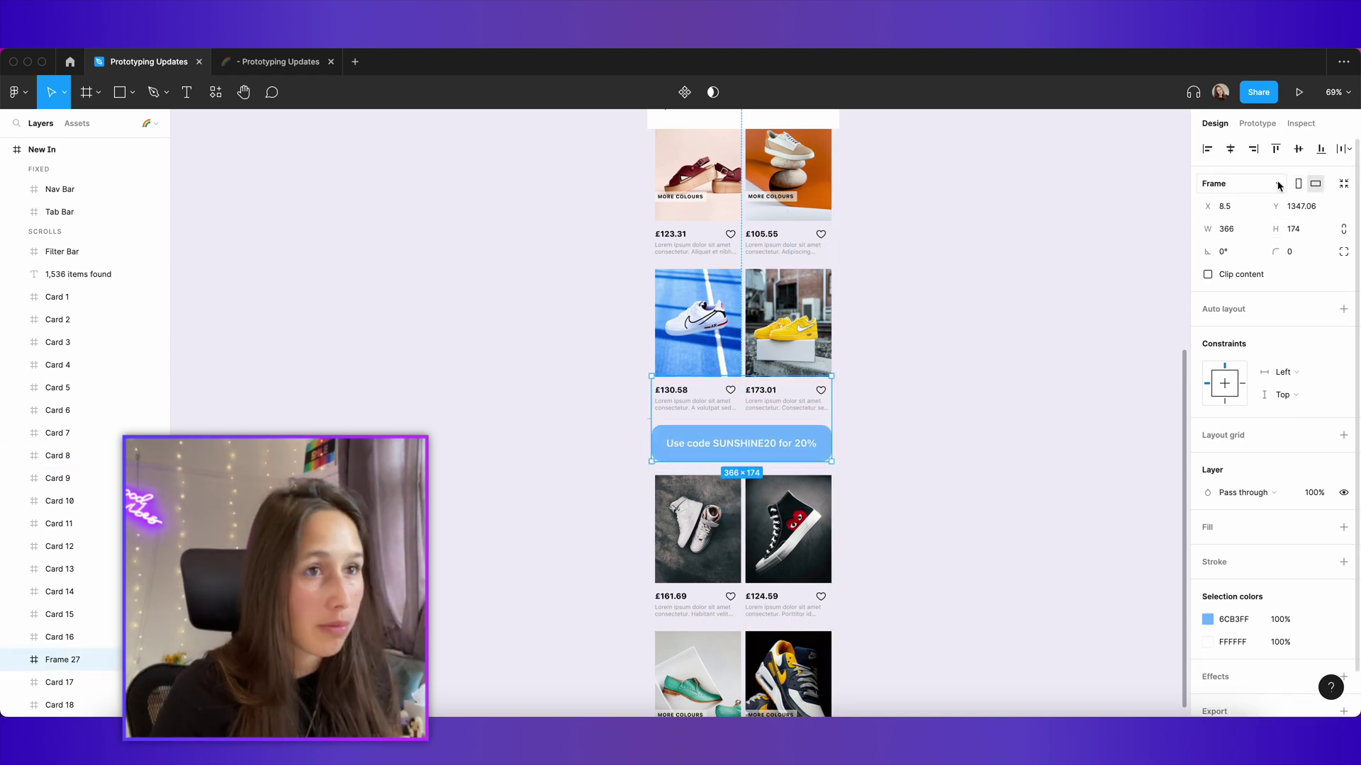
Step: Set Frame 27's horizontal constraint to Center
{"action": "left_click", "coordinate": [1230, 150]}
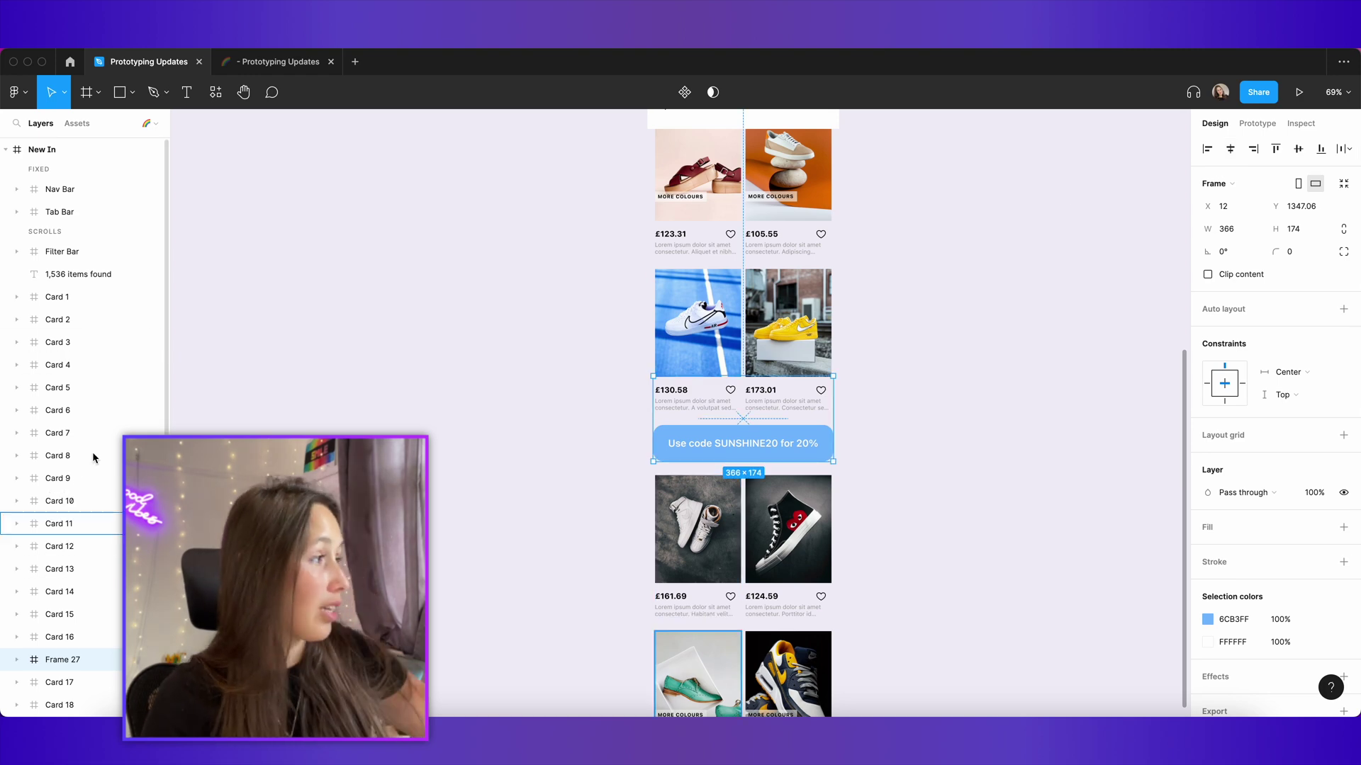
{"action": "left_click", "coordinate": [59, 149]}
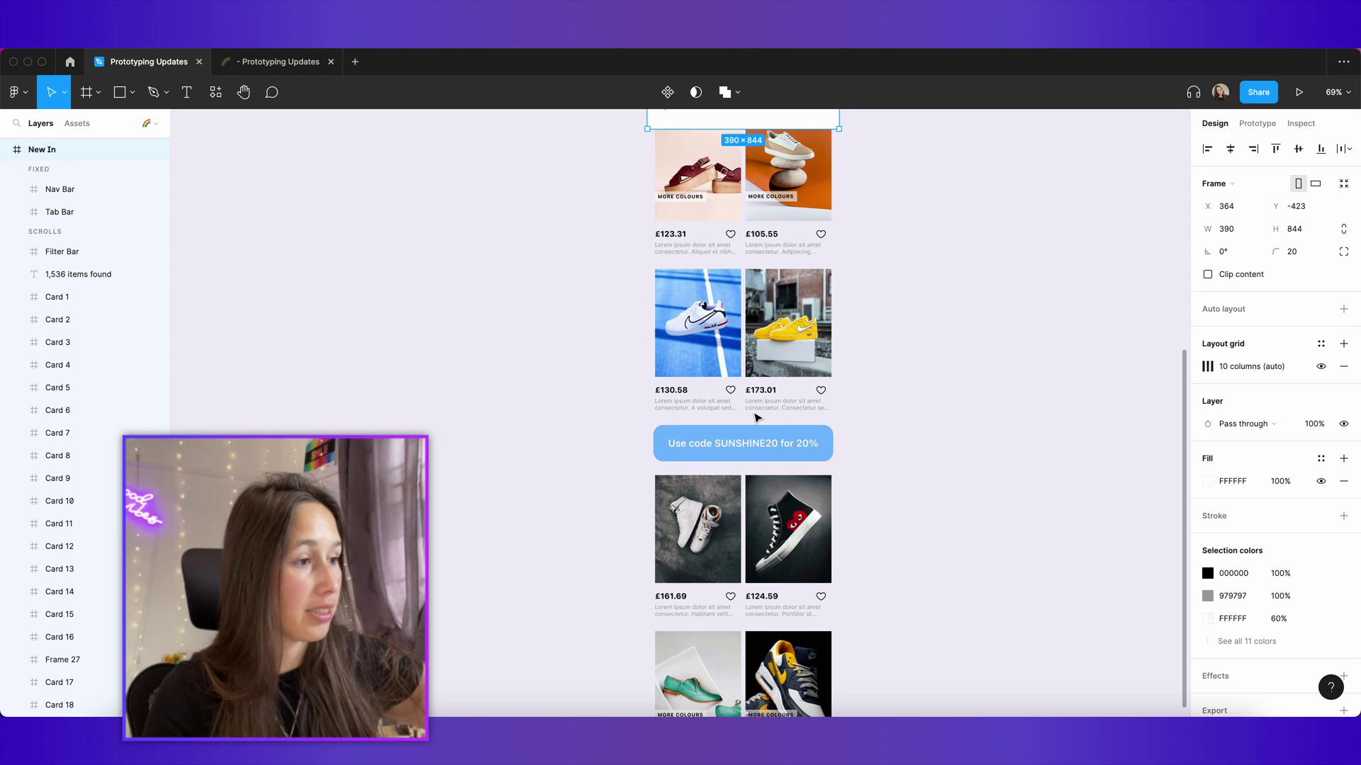
{"action": "scroll", "coordinate": [758, 419], "scroll_direction": "up", "scroll_amount": 10}
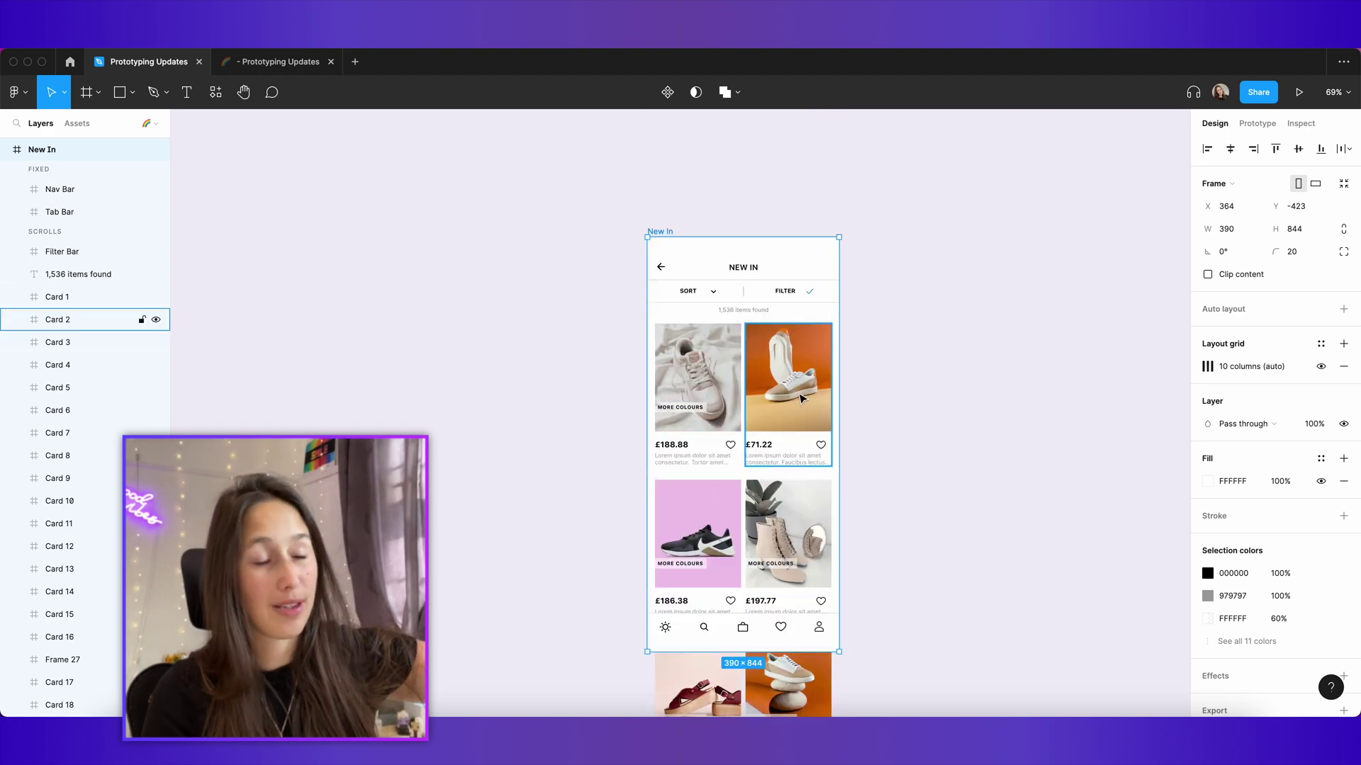
{"action": "scroll", "coordinate": [800, 398], "scroll_direction": "down", "scroll_amount": 10}
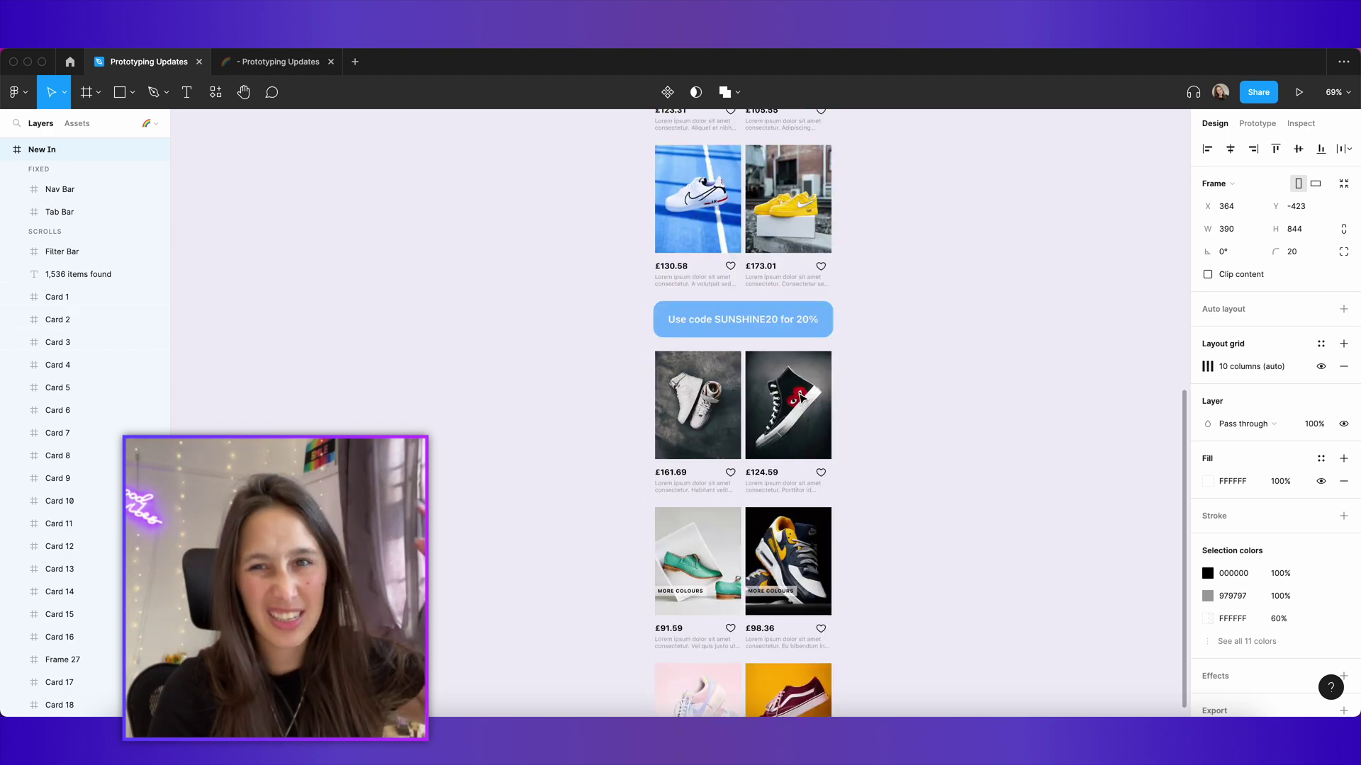
{"action": "scroll", "coordinate": [801, 397], "scroll_direction": "down", "scroll_amount": 3}
{"action": "scroll", "coordinate": [784, 352], "scroll_direction": "up", "scroll_amount": 3}
{"action": "left_click", "coordinate": [781, 354]}
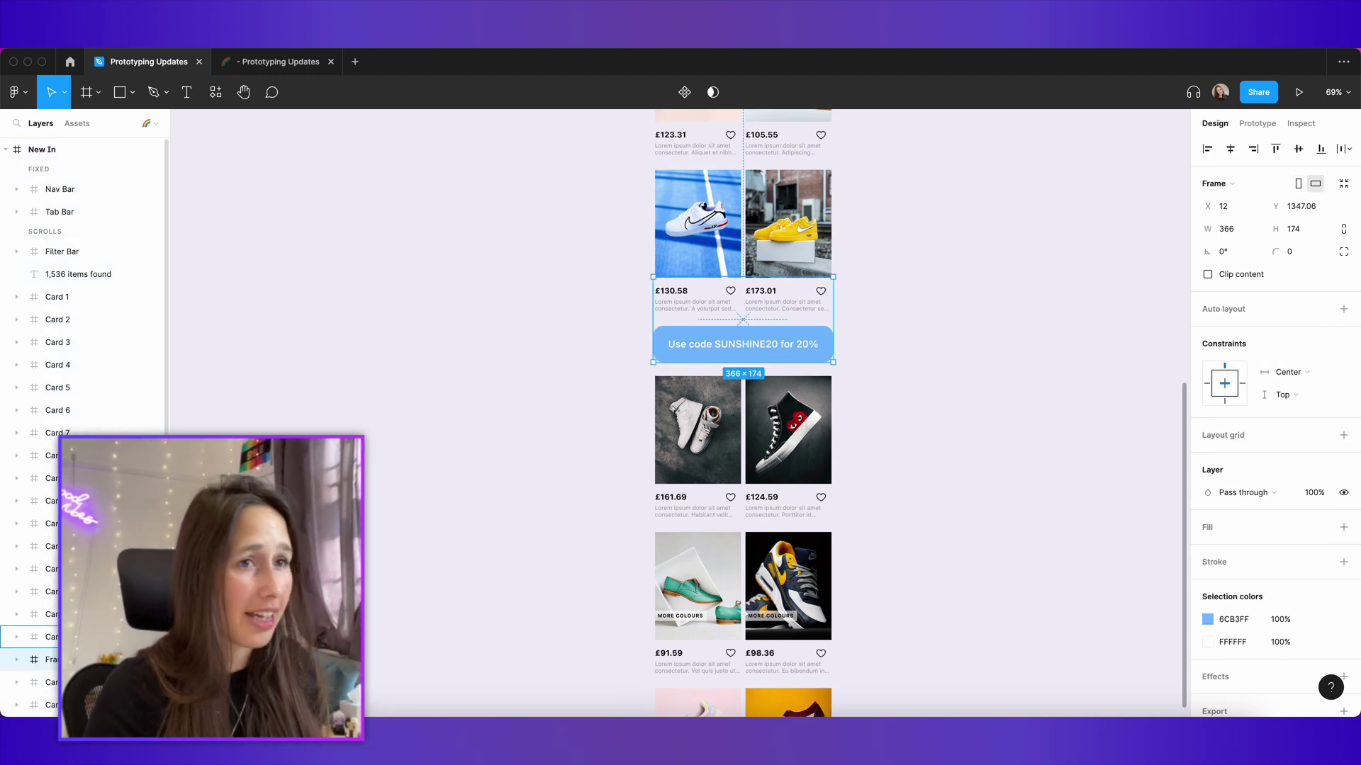
Step: Set Frame 27's scroll position to Sticky (stop at top edge)
{"action": "left_click", "coordinate": [1246, 129]}
{"action": "left_click", "coordinate": [1286, 215]}
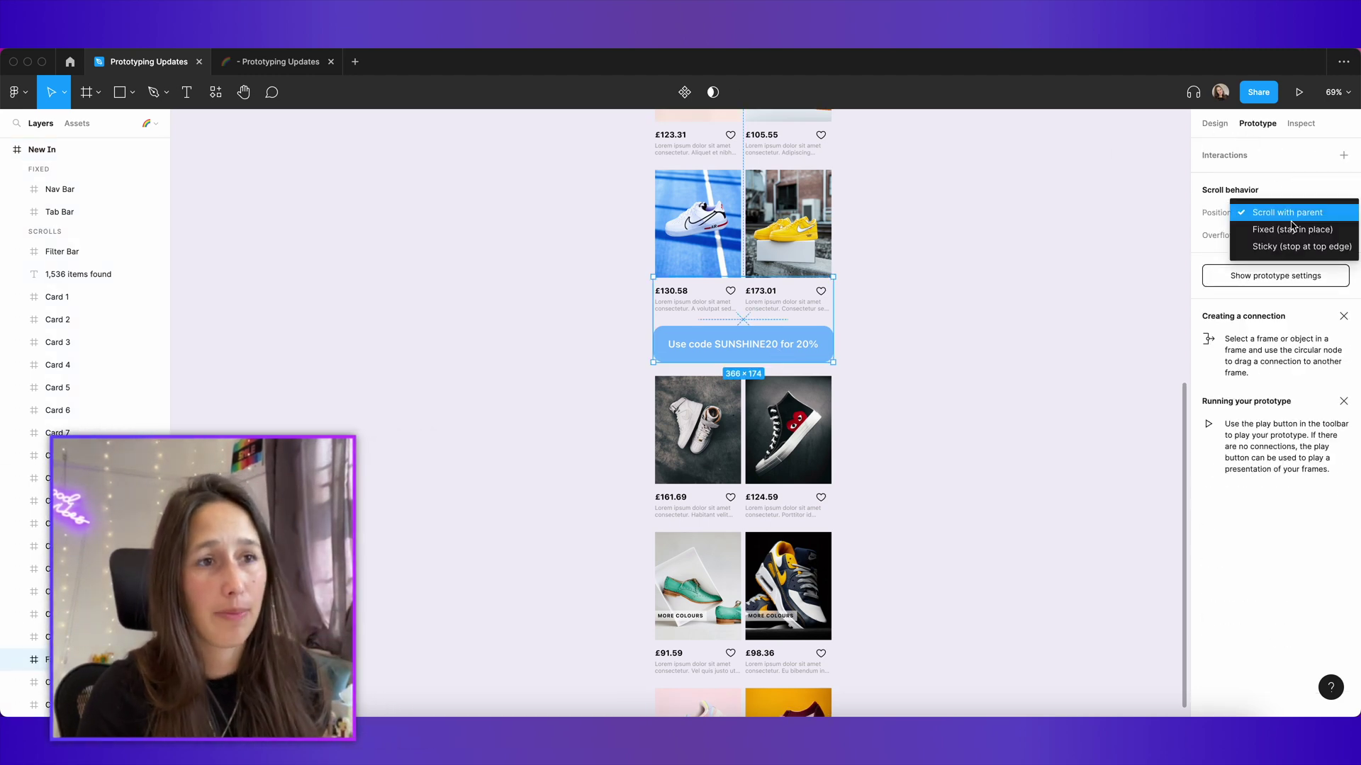
{"action": "left_click", "coordinate": [1300, 248]}
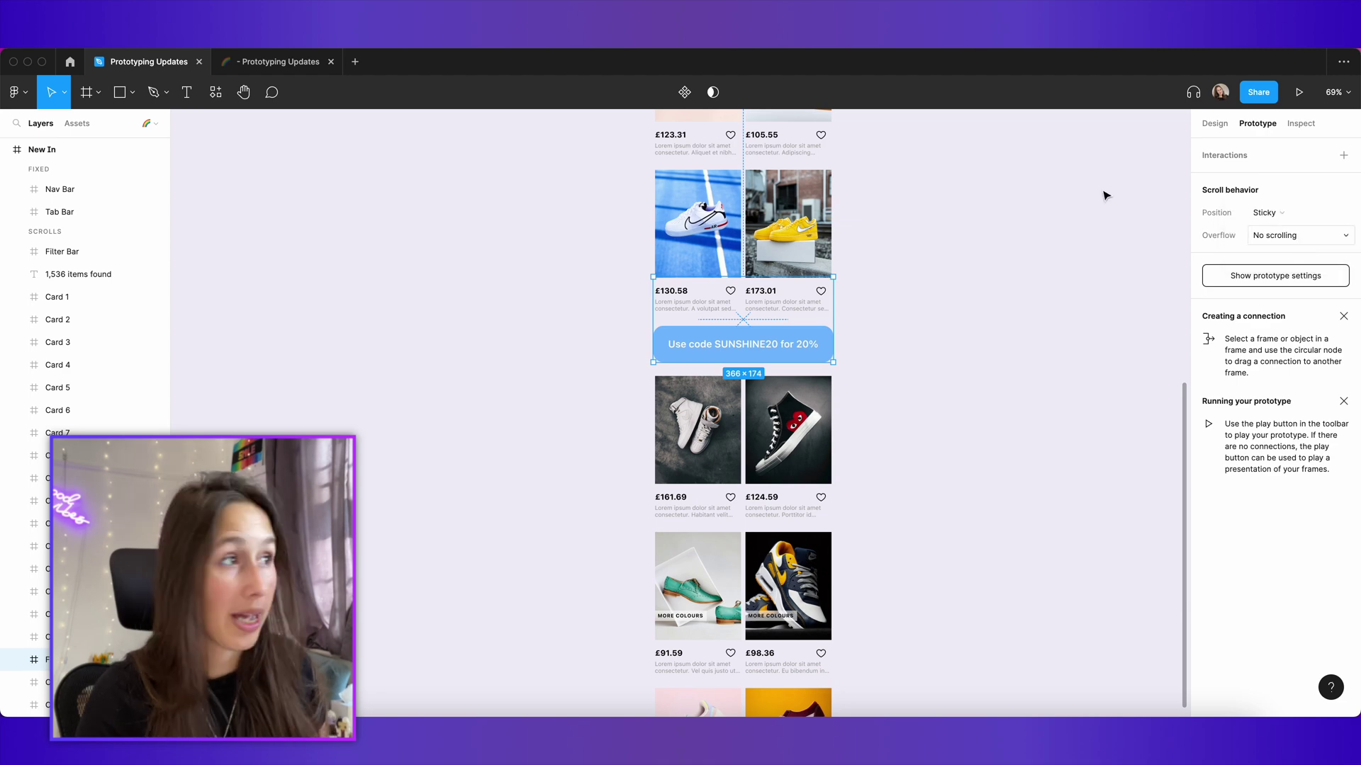
Step: Restart the prototype, scroll New In to test the banner, then return to the editor
{"action": "left_click", "coordinate": [281, 62]}
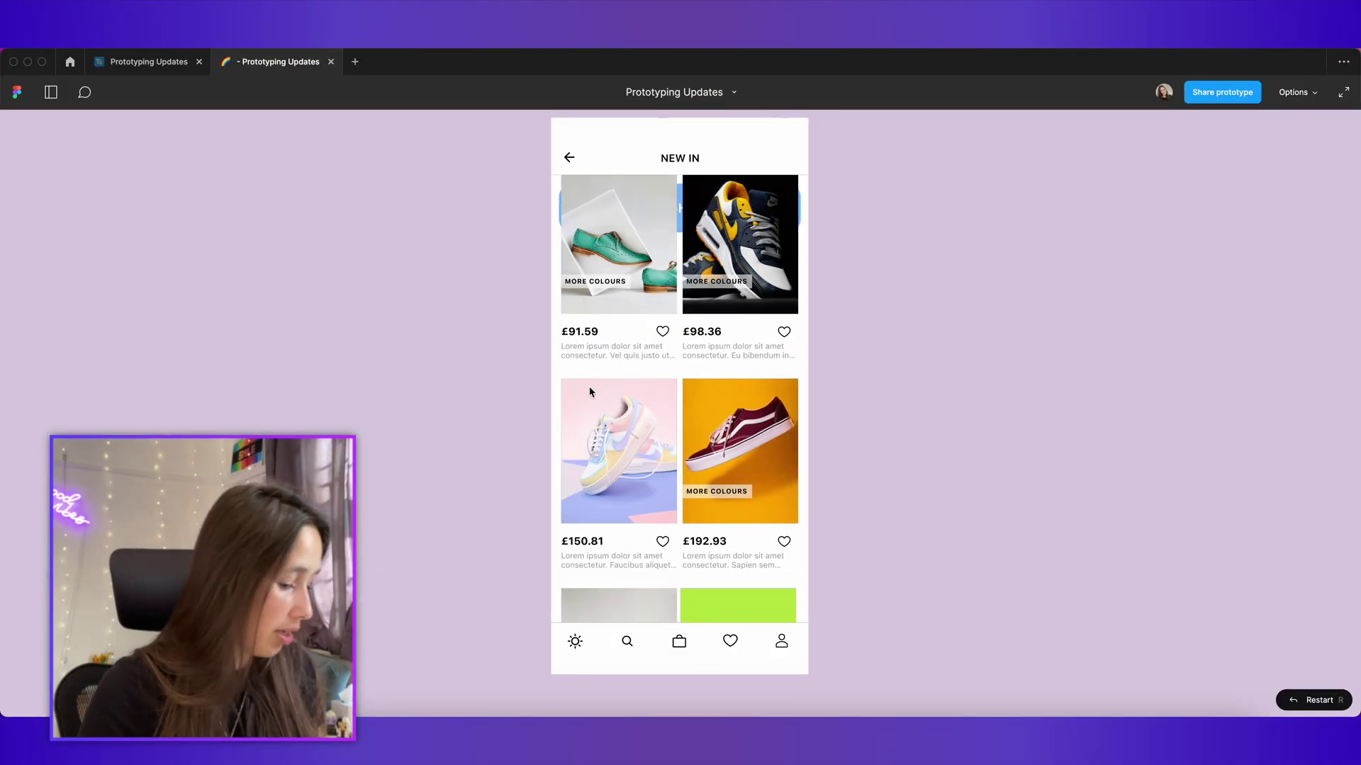
{"action": "key", "text": "r"}
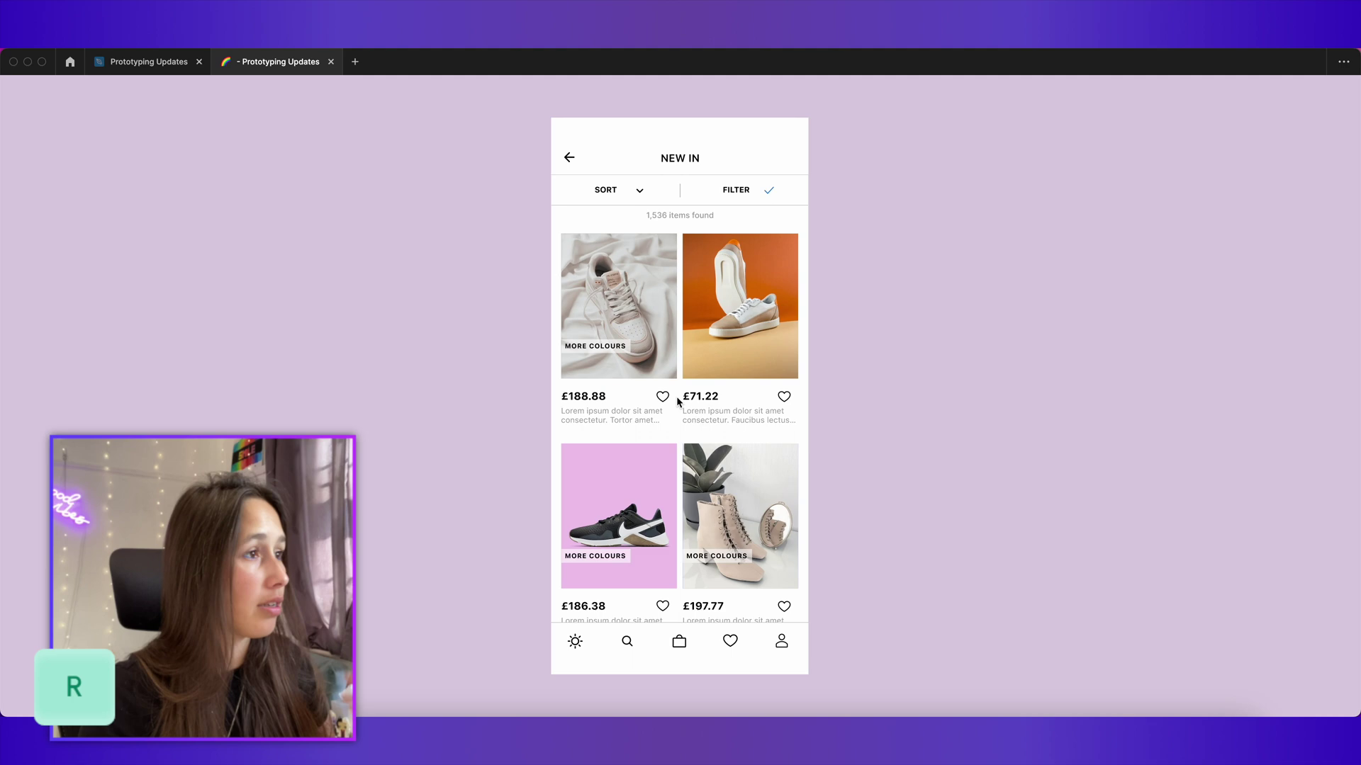
{"action": "scroll", "coordinate": [679, 402], "scroll_direction": "down", "scroll_amount": 10}
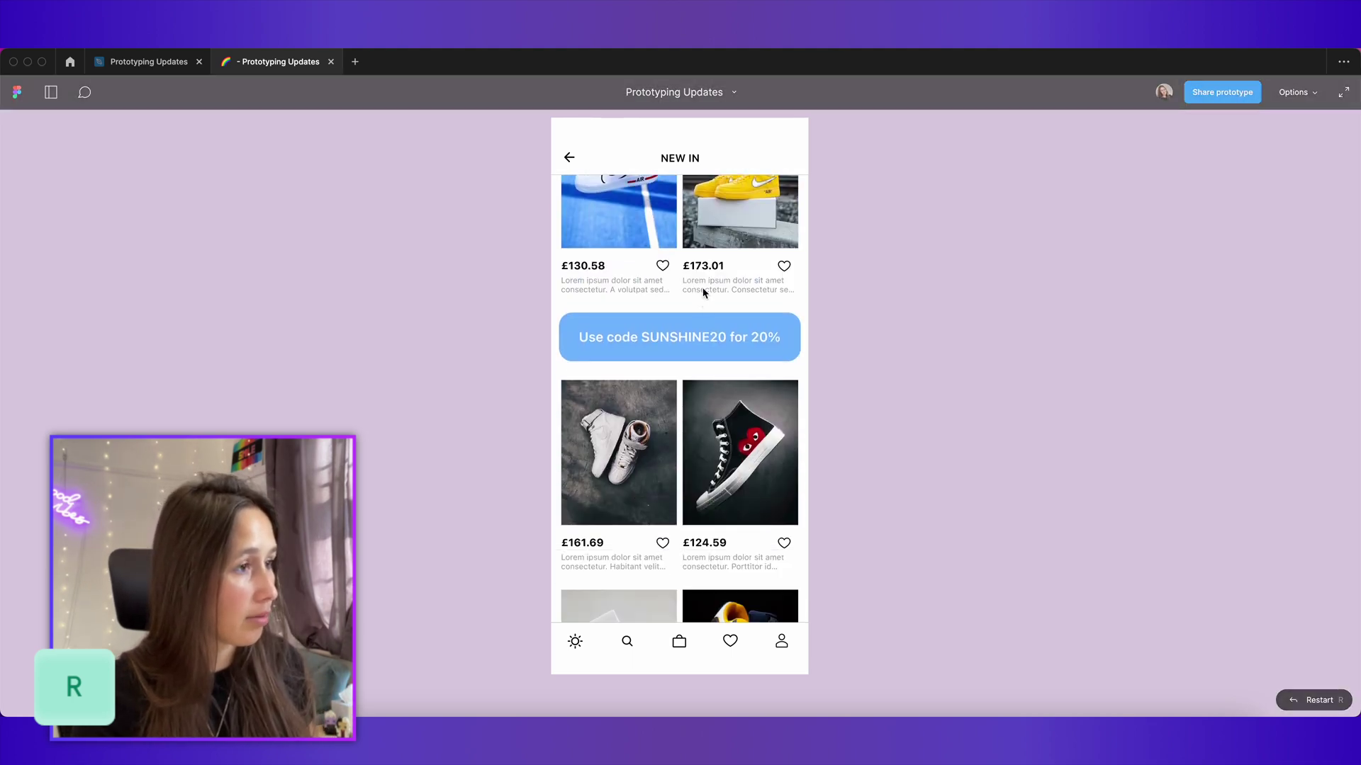
{"action": "scroll", "coordinate": [704, 291], "scroll_direction": "down", "scroll_amount": 10}
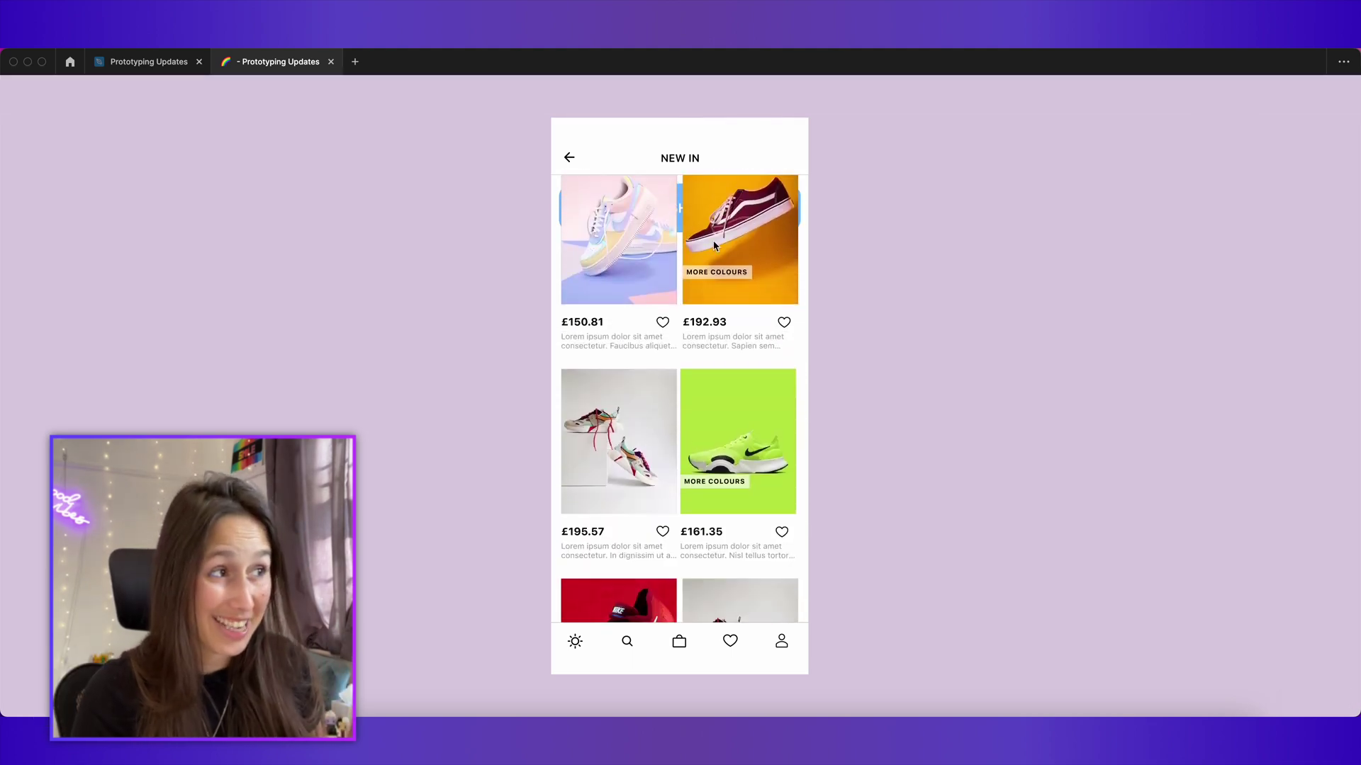
{"action": "key", "text": "ctrl+shift+Tab"}
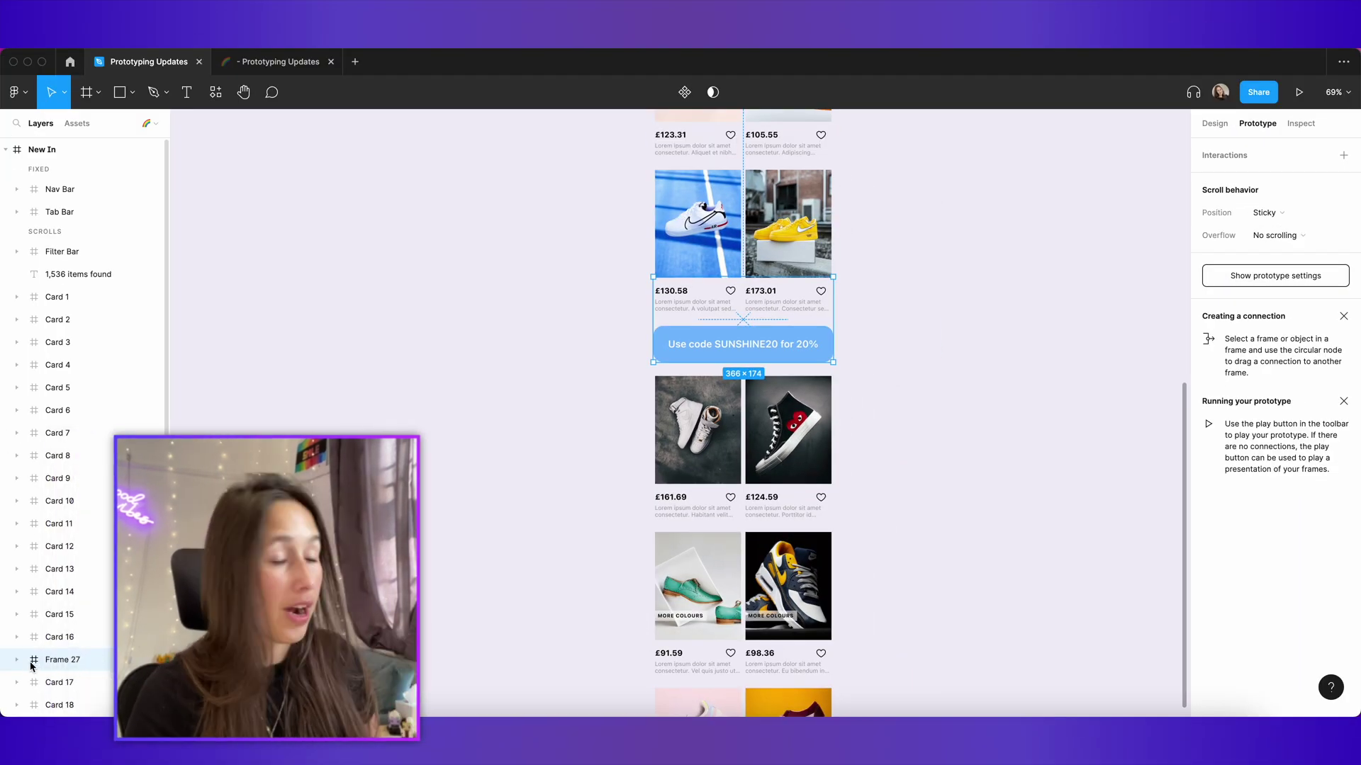
Step: Move Frame 27 above Card 1 in Layers and rename it Code
{"action": "left_click_drag", "start_coordinate": [31, 666], "coordinate": [27, 289]}
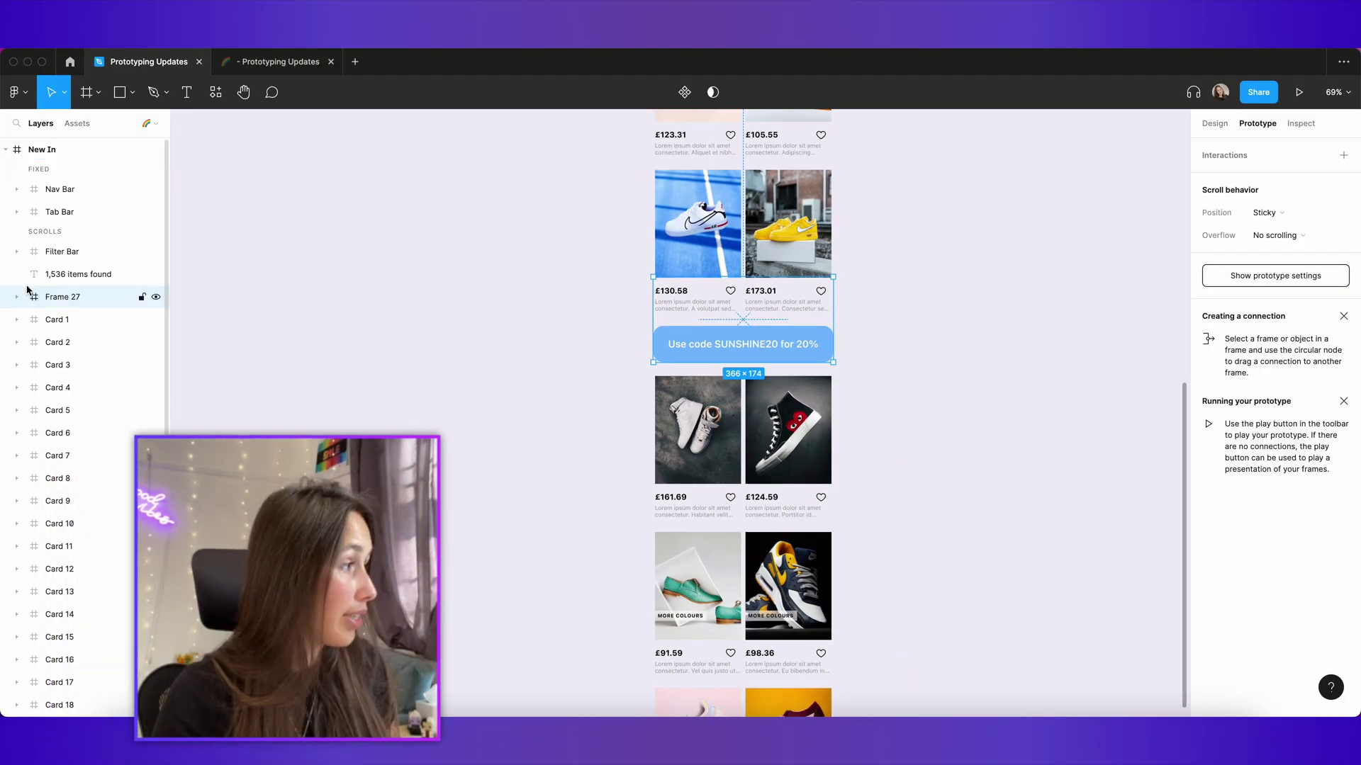
{"action": "double_click", "coordinate": [63, 297]}
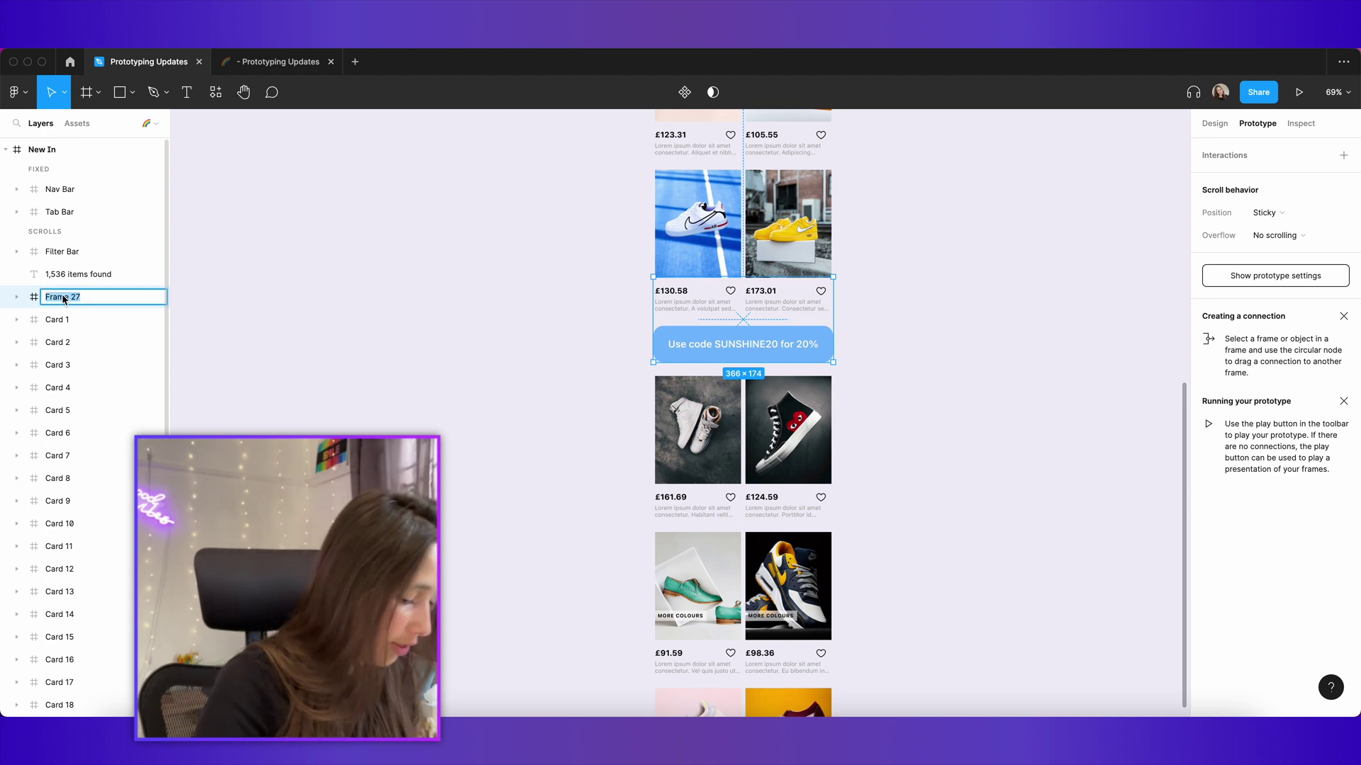
{"action": "type", "text": "Code"}
{"action": "key", "text": "Return"}
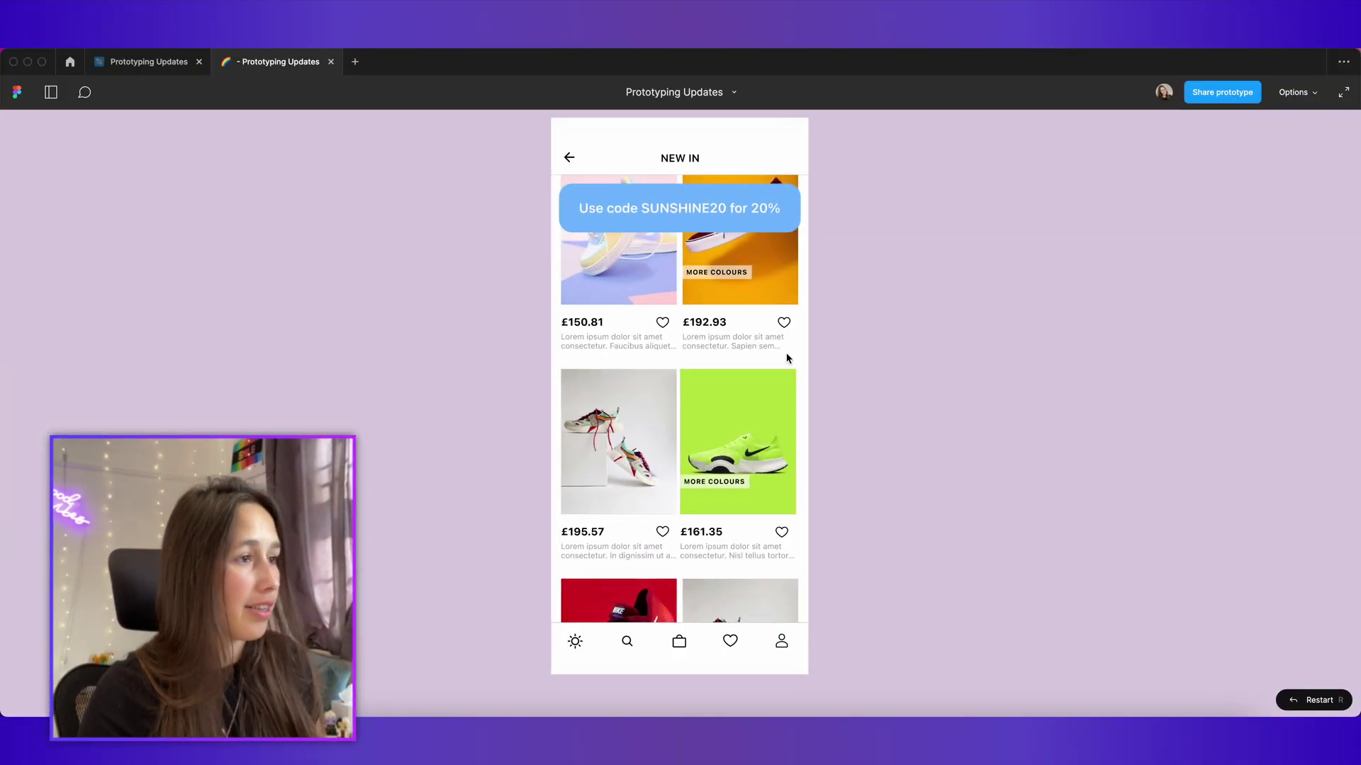
Step: Scroll the prototype to check the Code banner stays pinned under the header
{"action": "scroll", "coordinate": [779, 362], "scroll_direction": "down", "scroll_amount": 5}
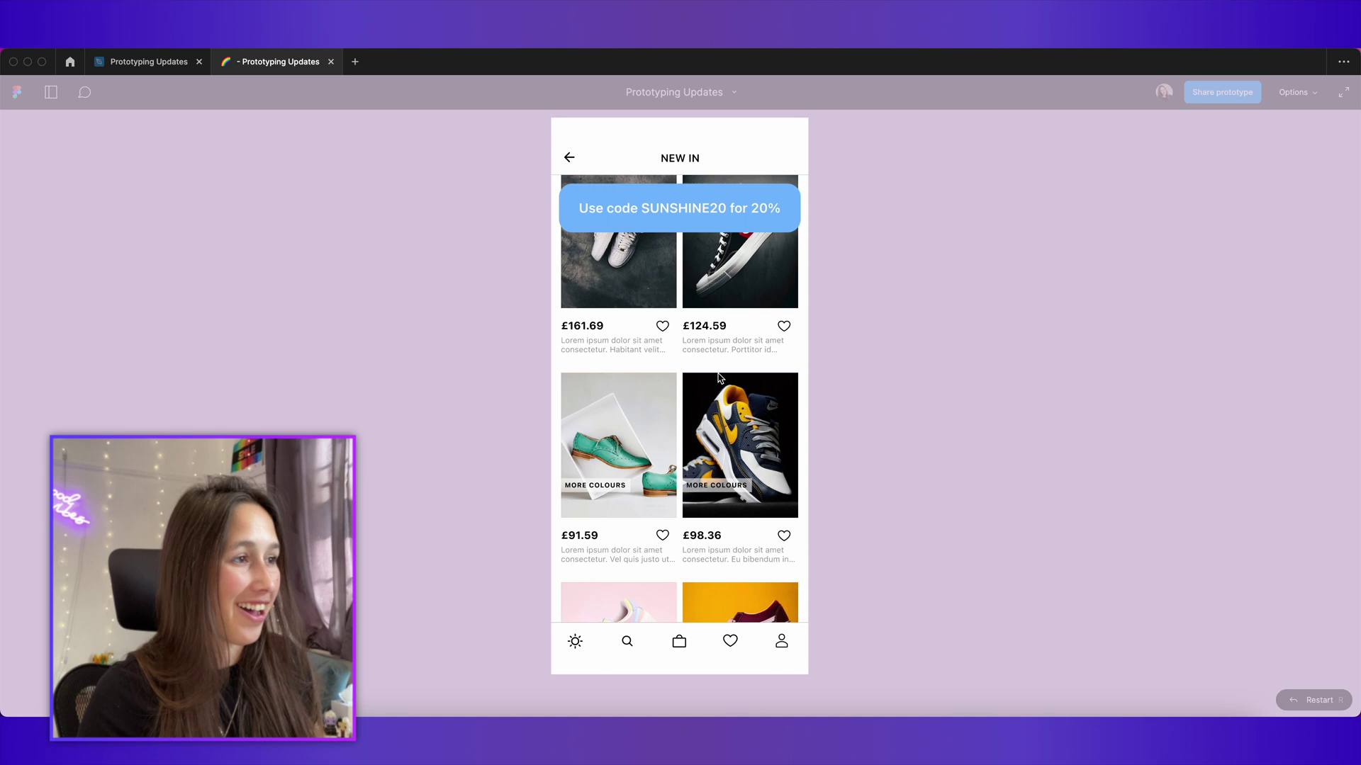
{"action": "scroll", "coordinate": [719, 377], "scroll_direction": "down", "scroll_amount": 10}
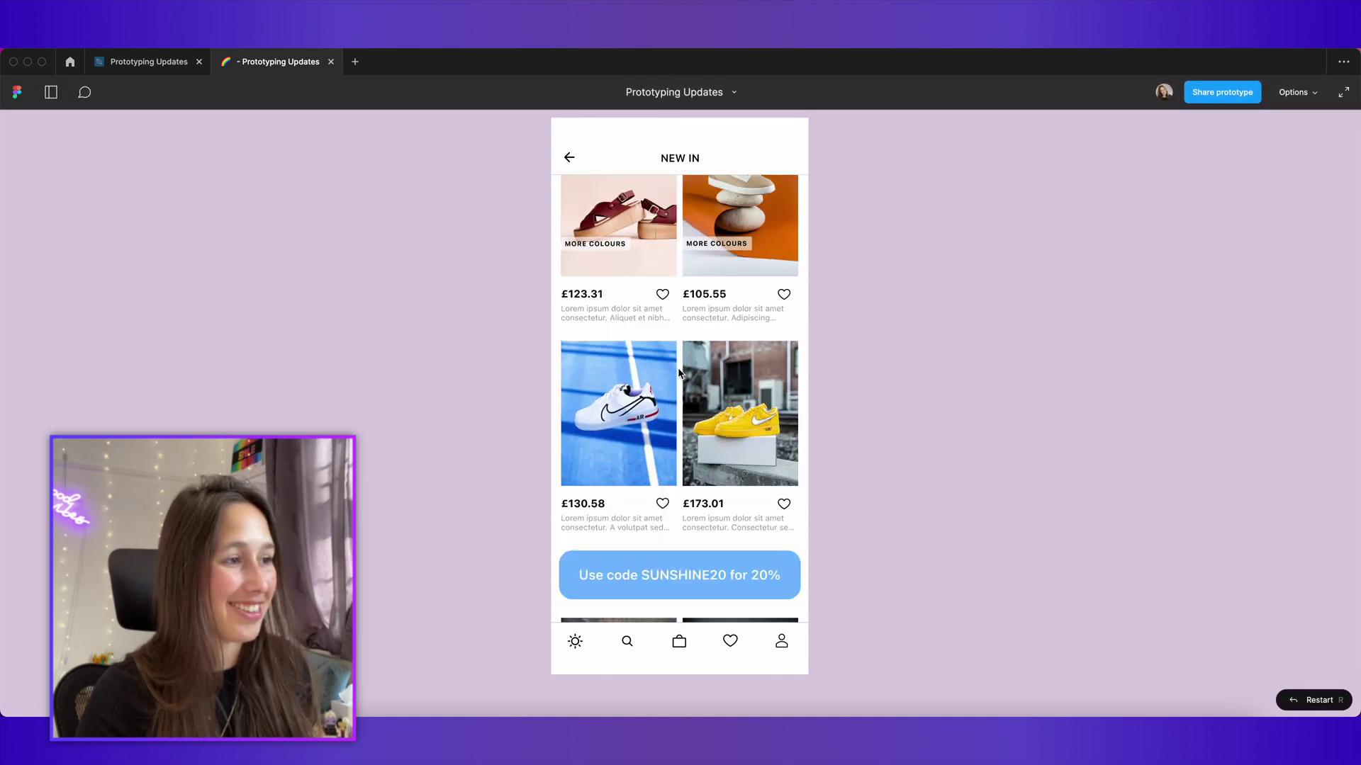
{"action": "scroll", "coordinate": [679, 373], "scroll_direction": "up", "scroll_amount": 10}
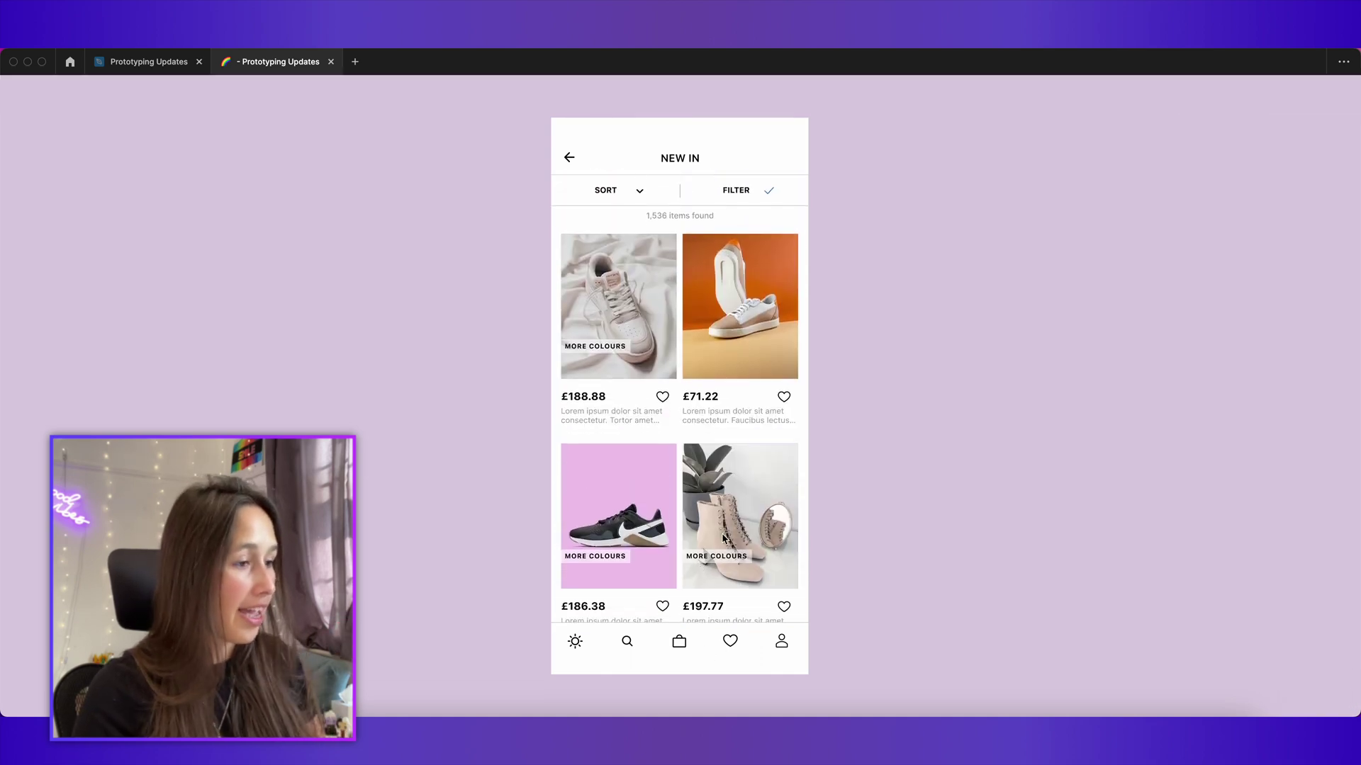
{"action": "scroll", "coordinate": [722, 539], "scroll_direction": "down", "scroll_amount": 10}
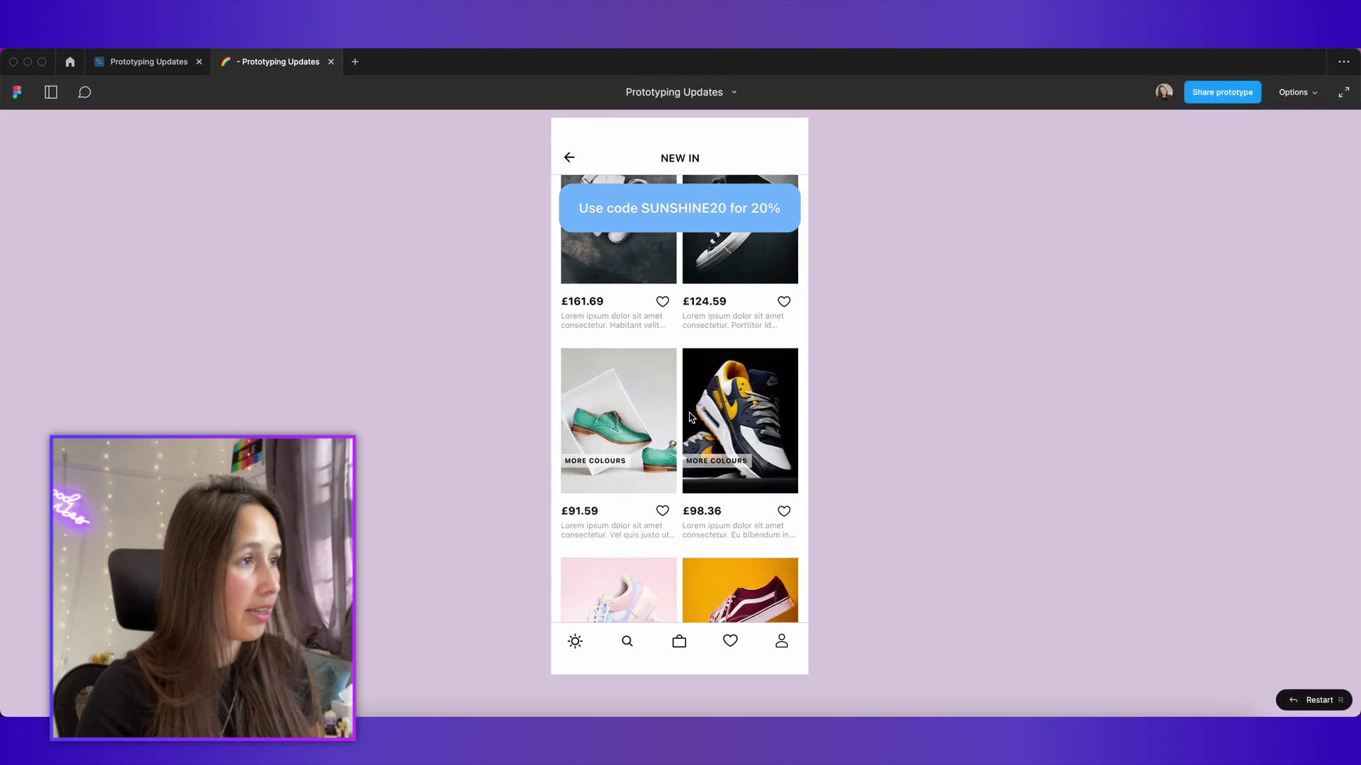
{"action": "scroll", "coordinate": [691, 417], "scroll_direction": "down", "scroll_amount": 10}
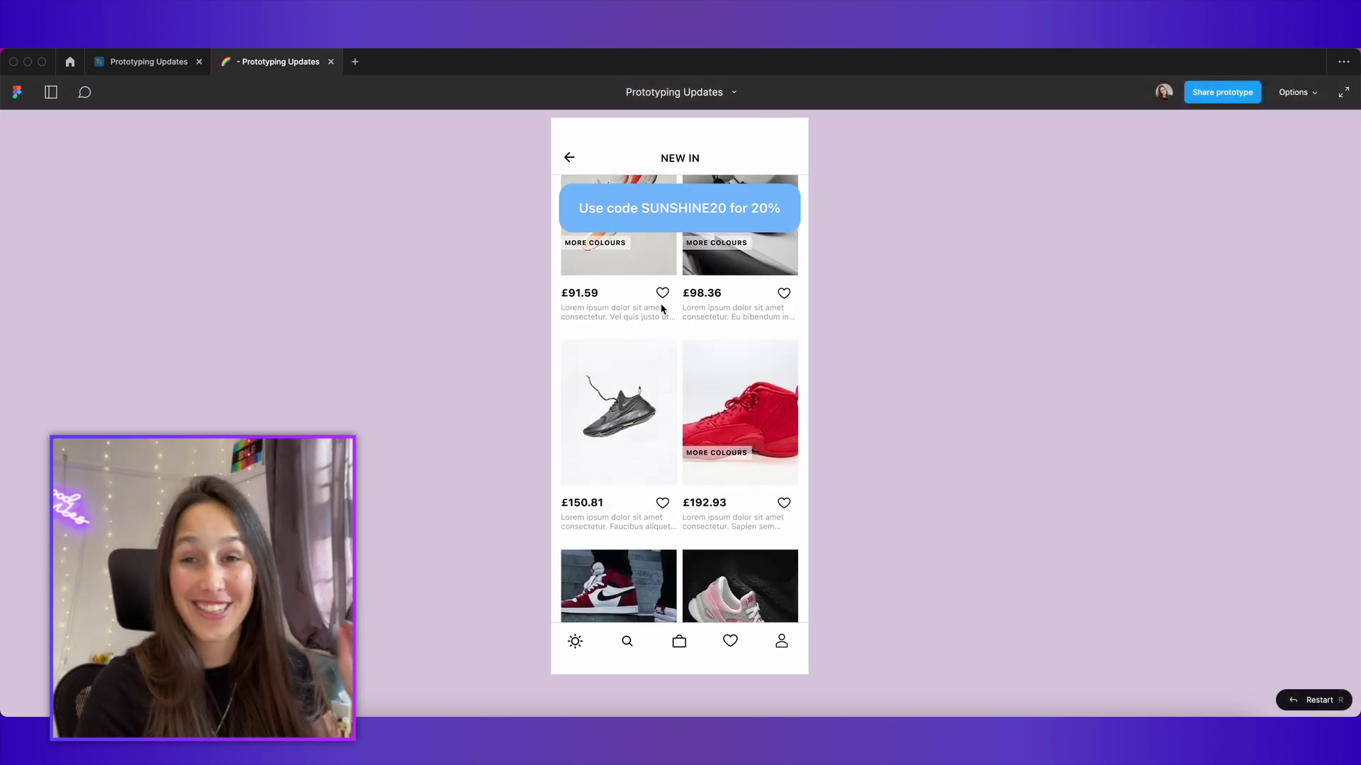
{"action": "scroll", "coordinate": [663, 309], "scroll_direction": "down", "scroll_amount": 3}
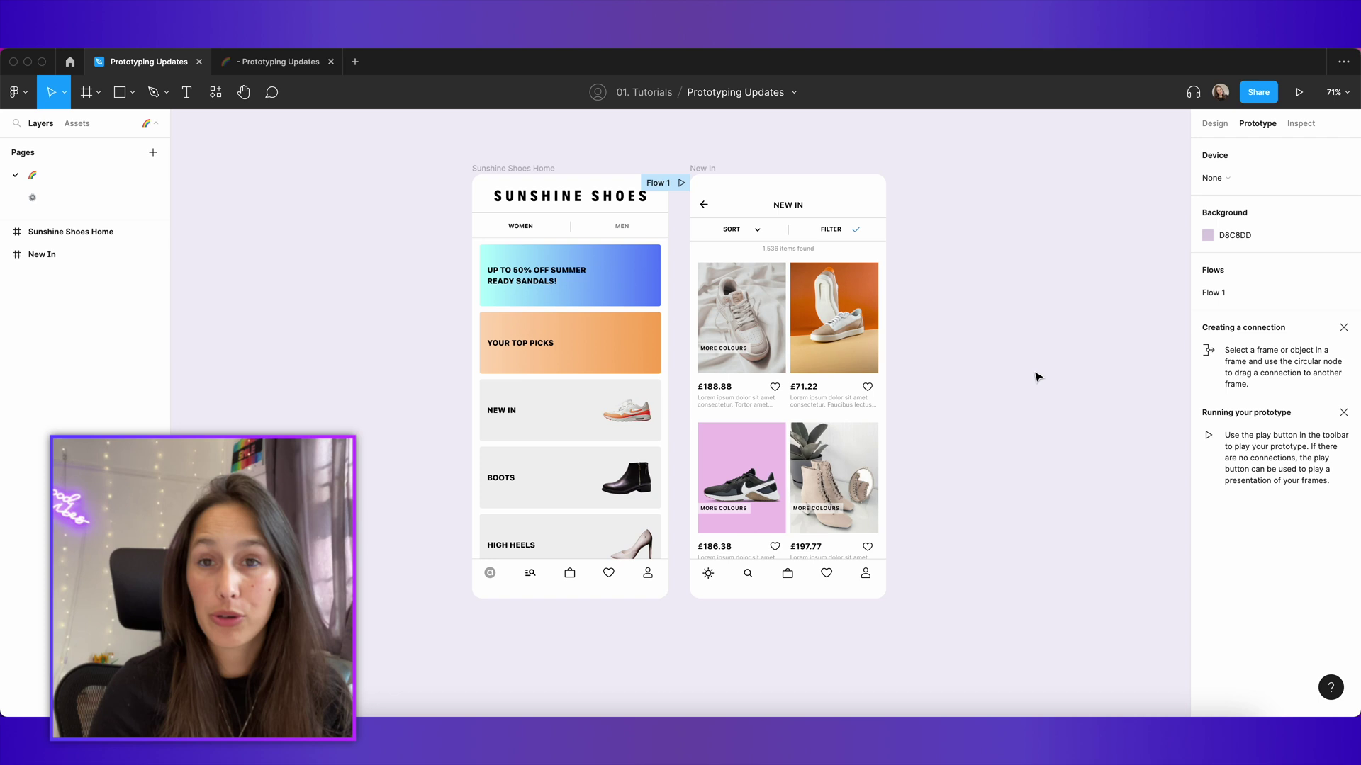
Step: Link the NEW IN card to New In with Dissolve, and New In's back arrow to Sunshine Shoes Home
{"action": "left_click", "coordinate": [654, 410]}
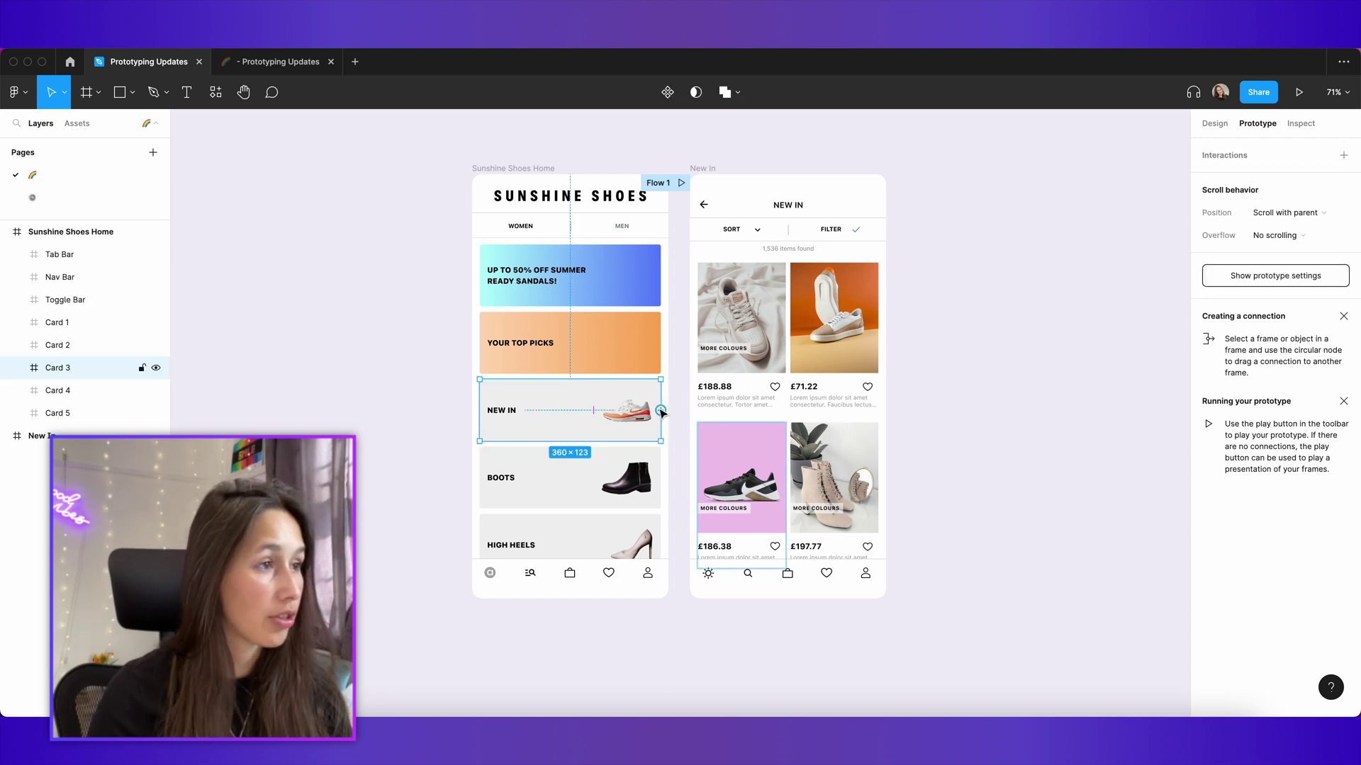
{"action": "left_click_drag", "start_coordinate": [660, 411], "coordinate": [719, 413]}
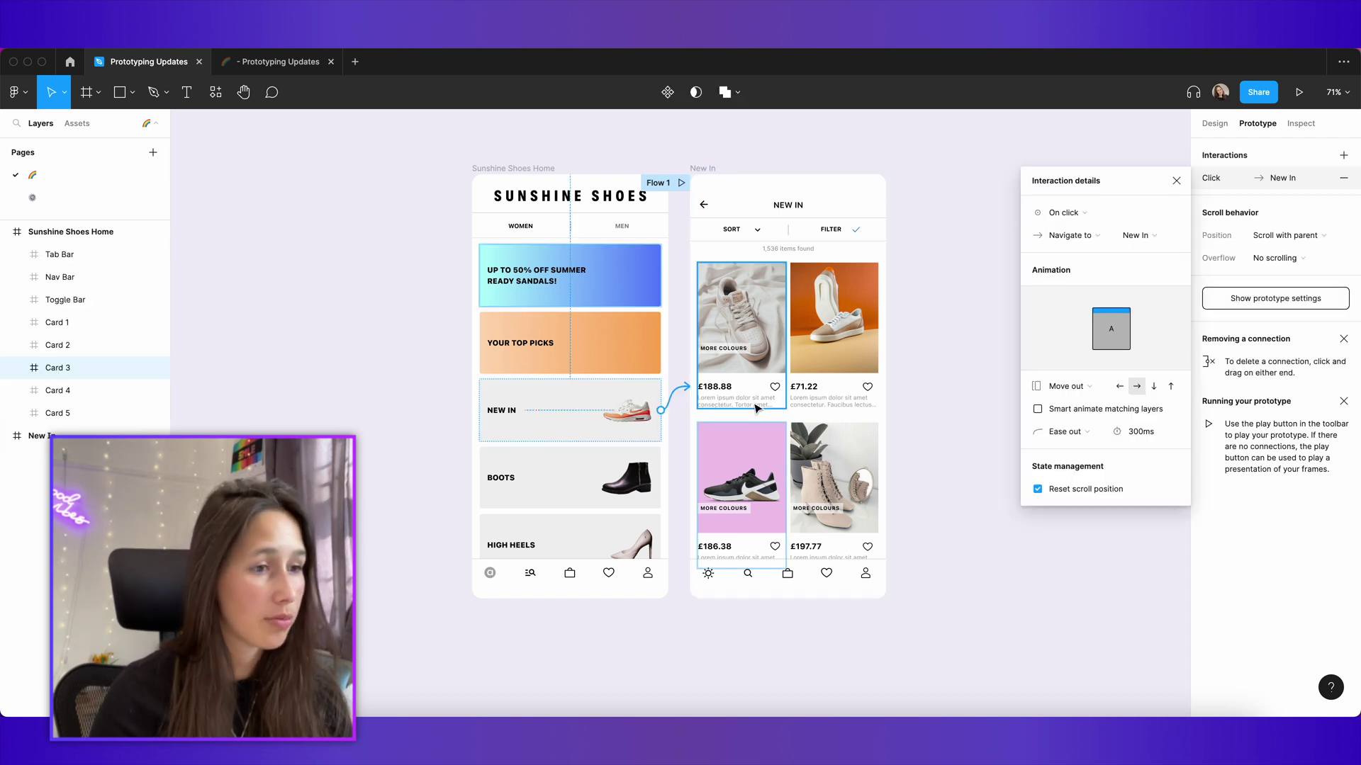
{"action": "left_click", "coordinate": [1091, 385]}
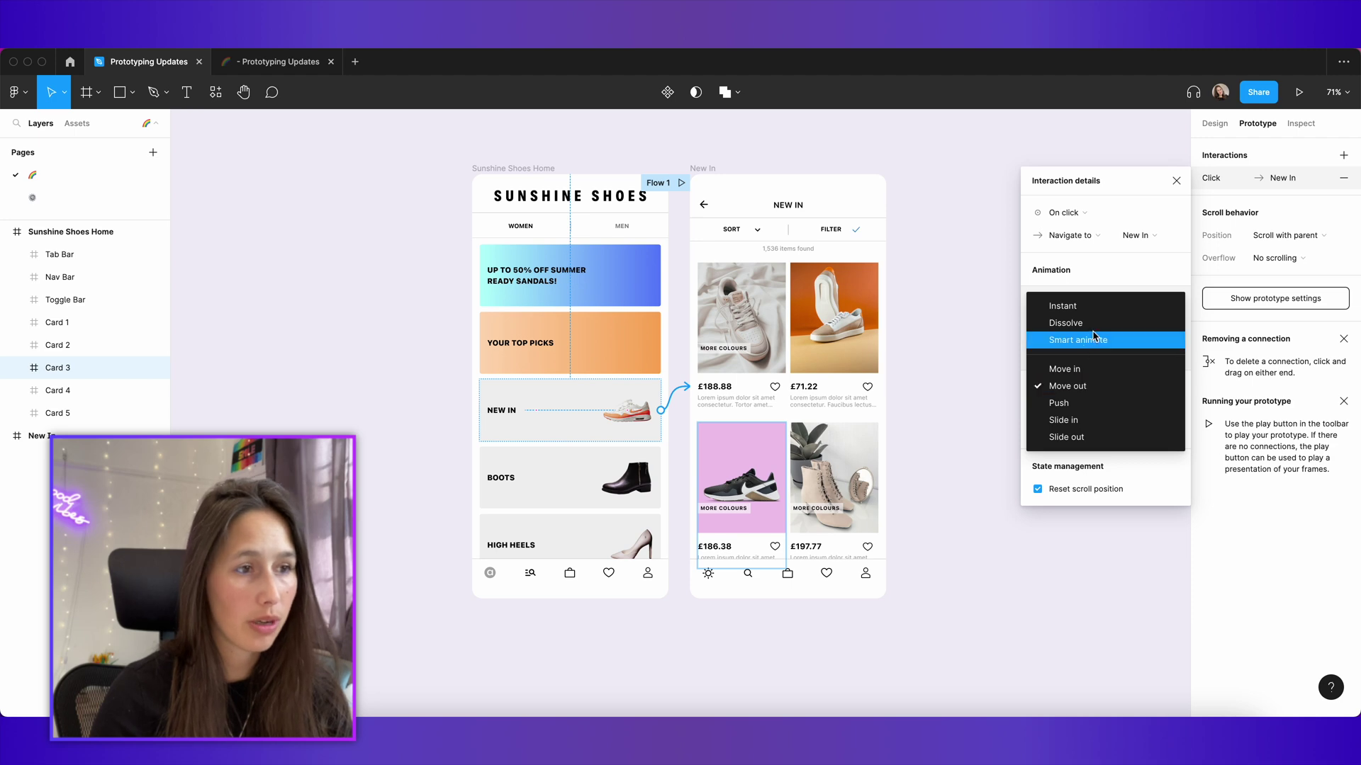
{"action": "left_click", "coordinate": [1095, 337]}
{"action": "left_click", "coordinate": [930, 335]}
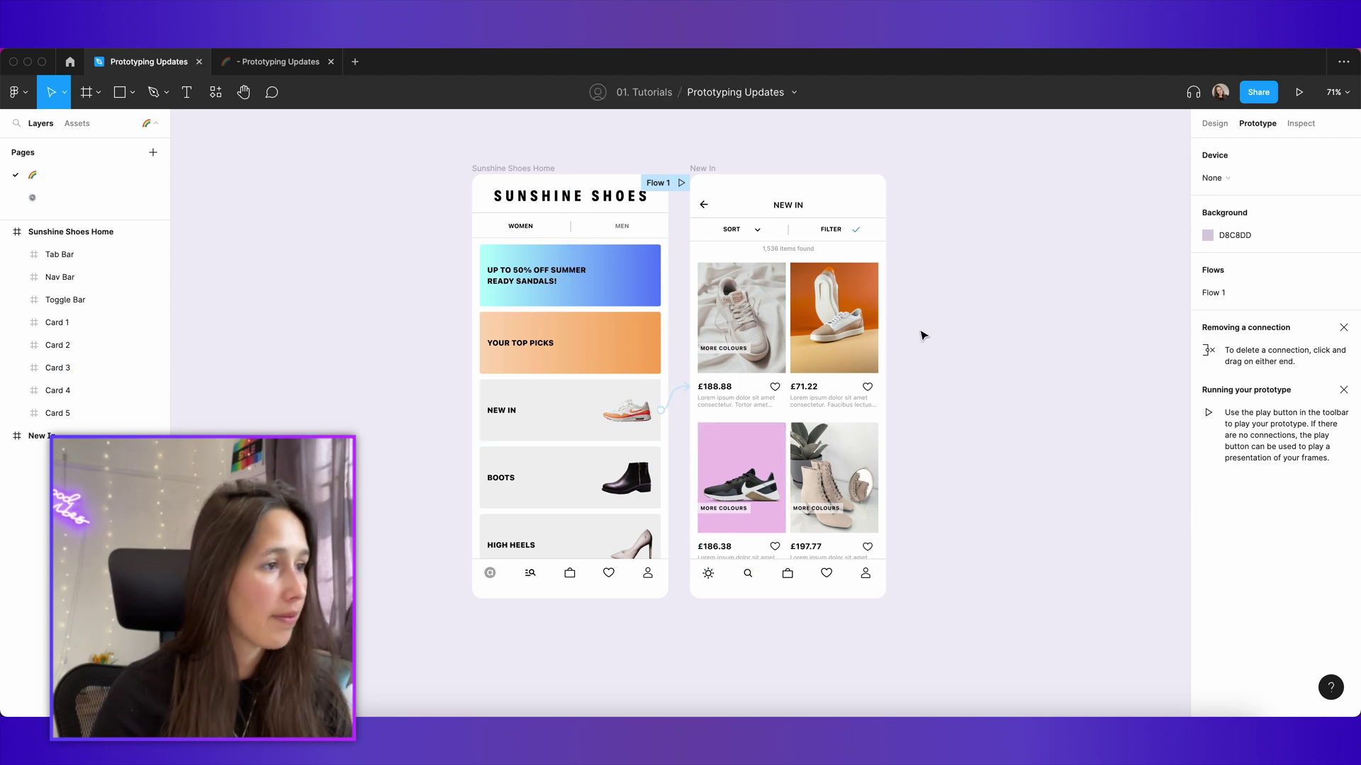
{"action": "left_click", "coordinate": [703, 205]}
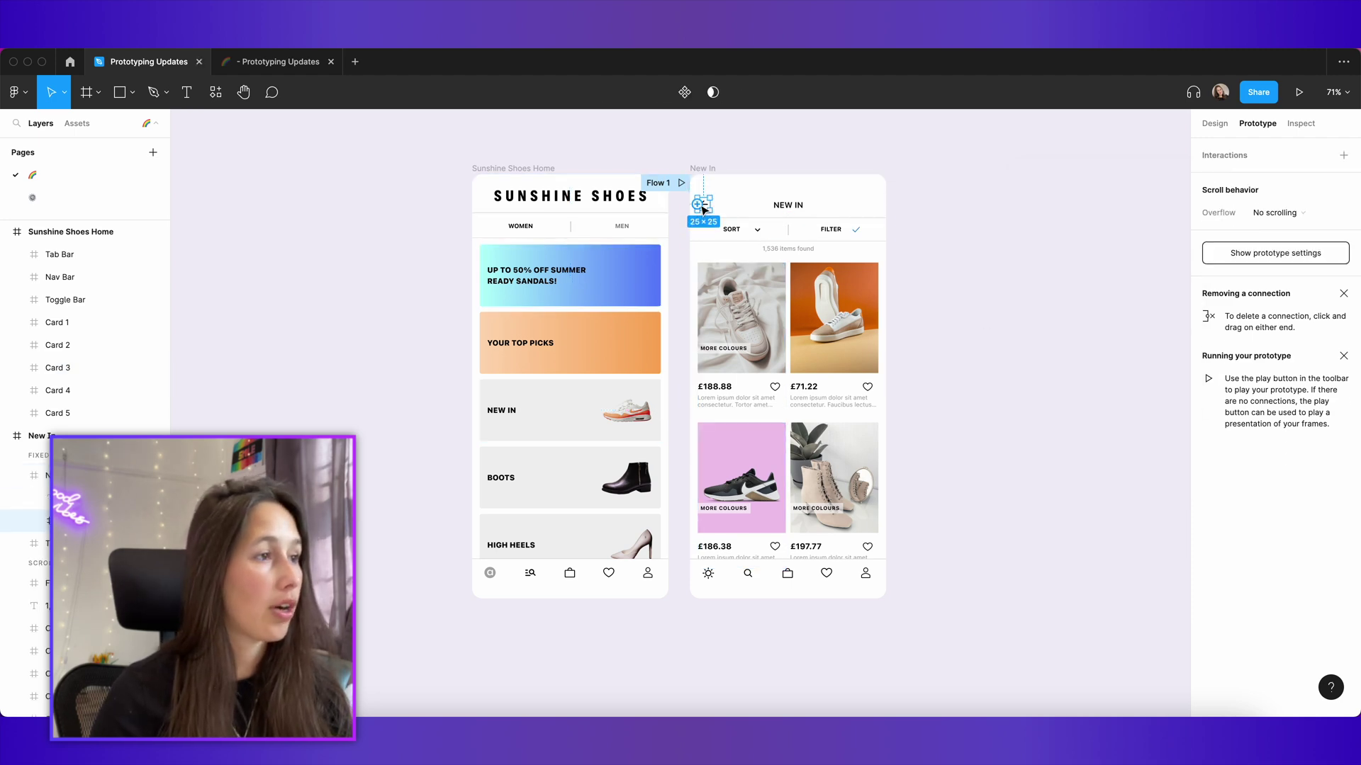
{"action": "left_click_drag", "start_coordinate": [697, 205], "coordinate": [659, 270]}
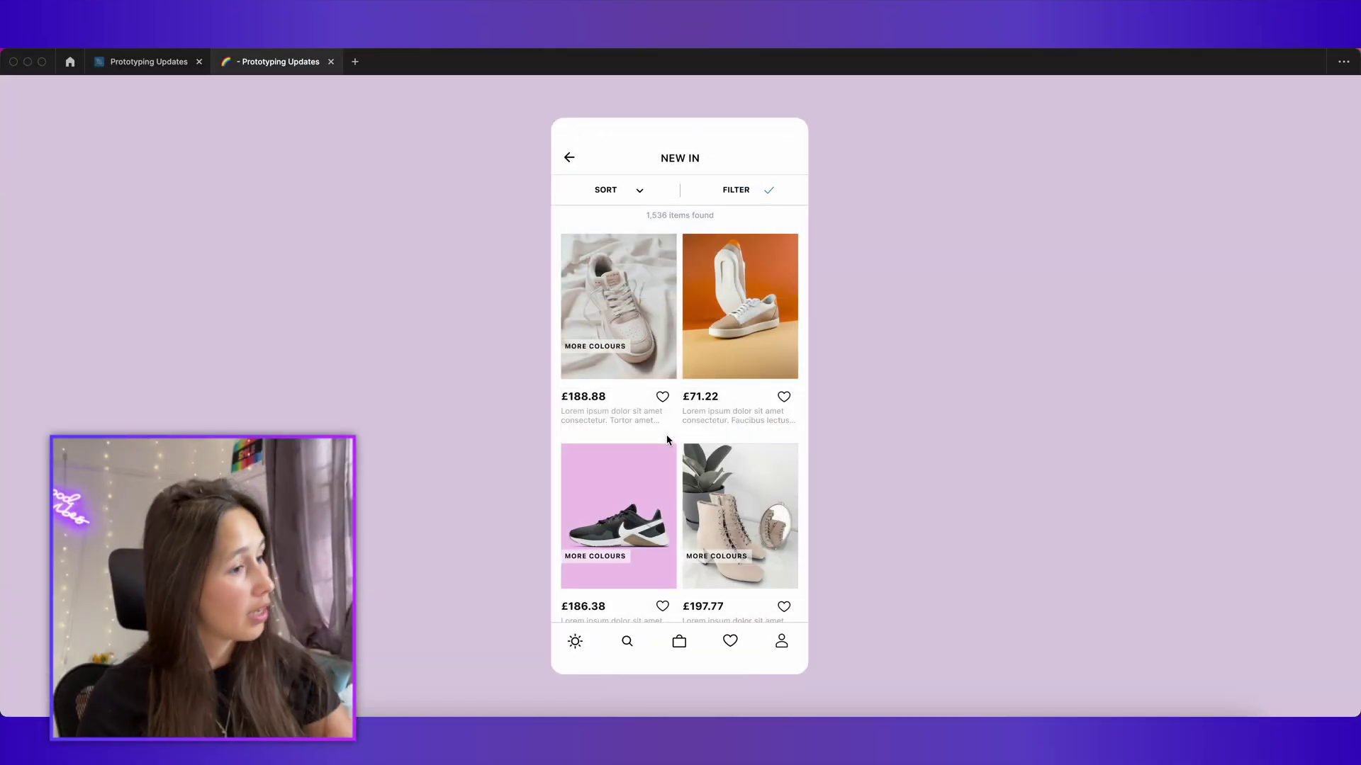
{"action": "left_click", "coordinate": [569, 159]}
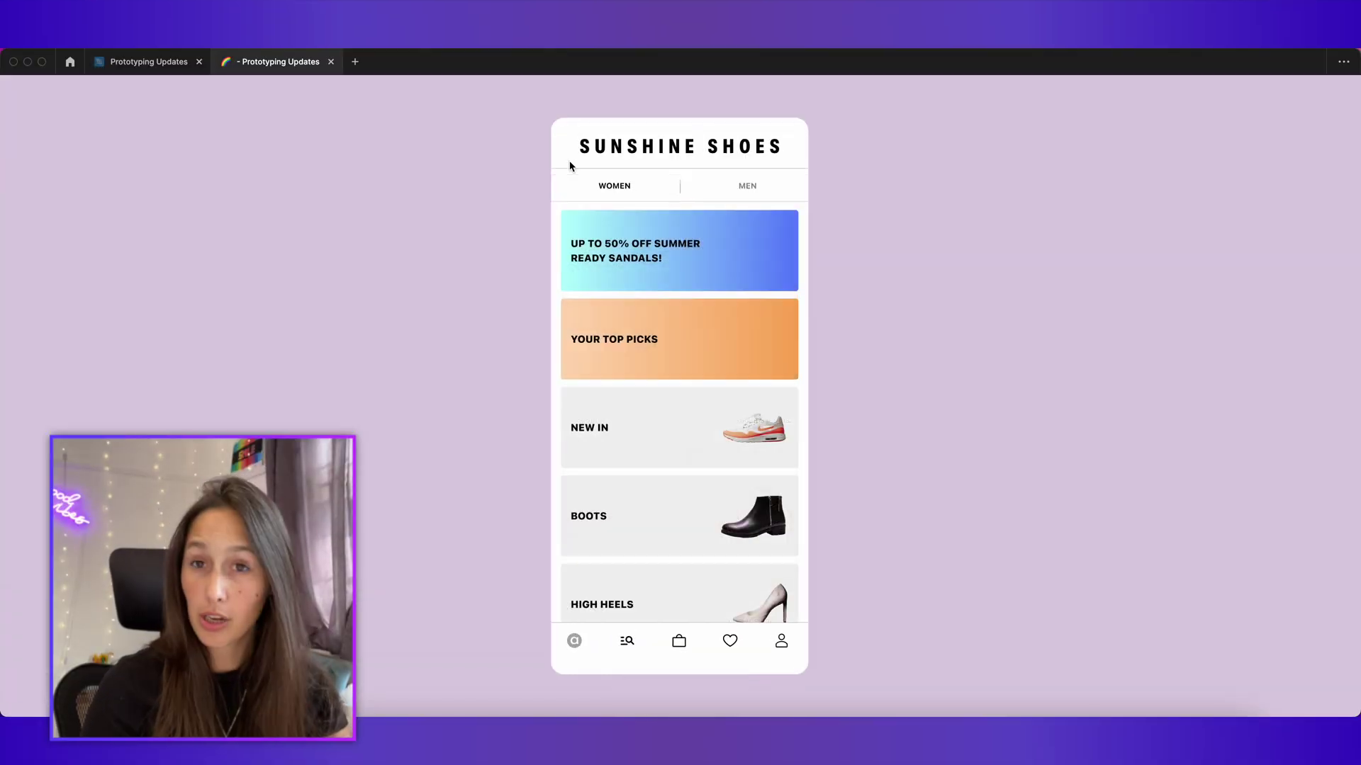
{"action": "left_click", "coordinate": [710, 425]}
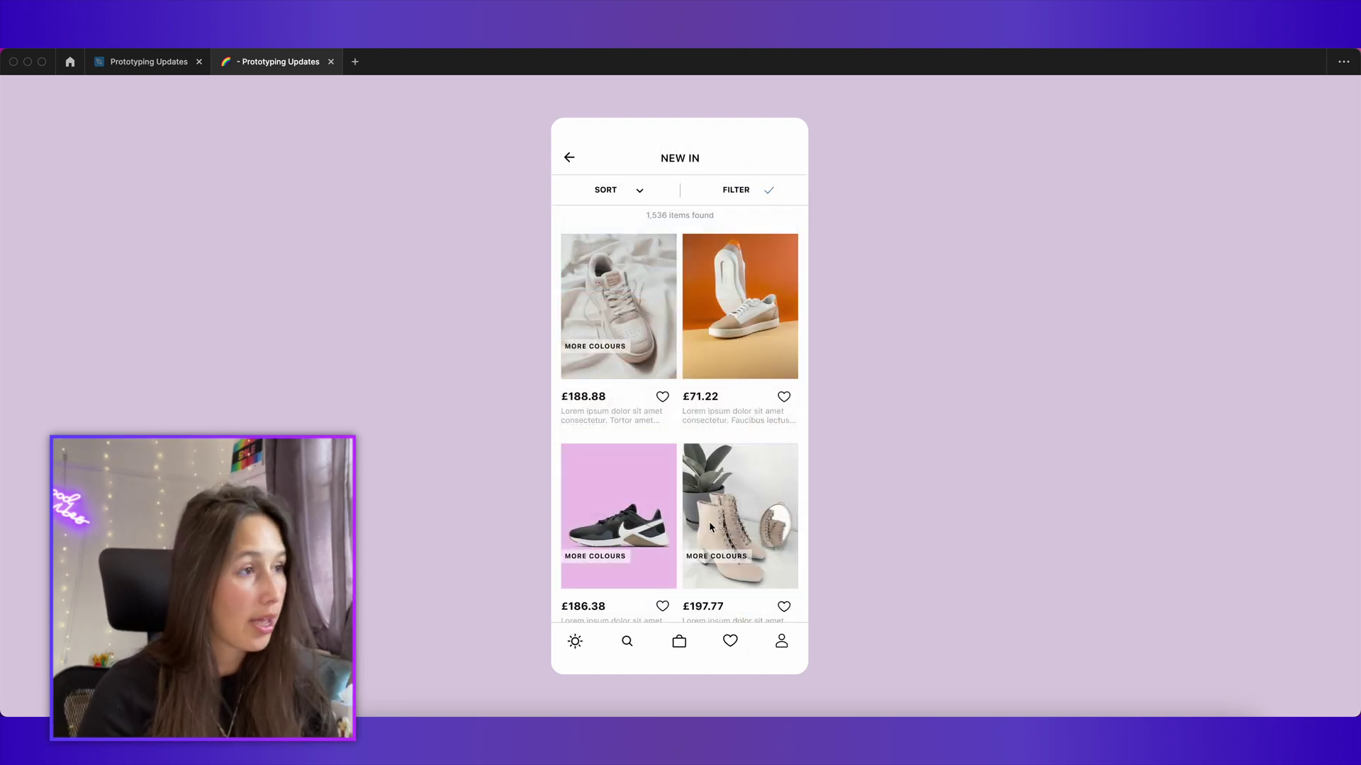
{"action": "scroll", "coordinate": [708, 521], "scroll_direction": "down", "scroll_amount": 6}
{"action": "scroll", "coordinate": [705, 397], "scroll_direction": "down", "scroll_amount": 8}
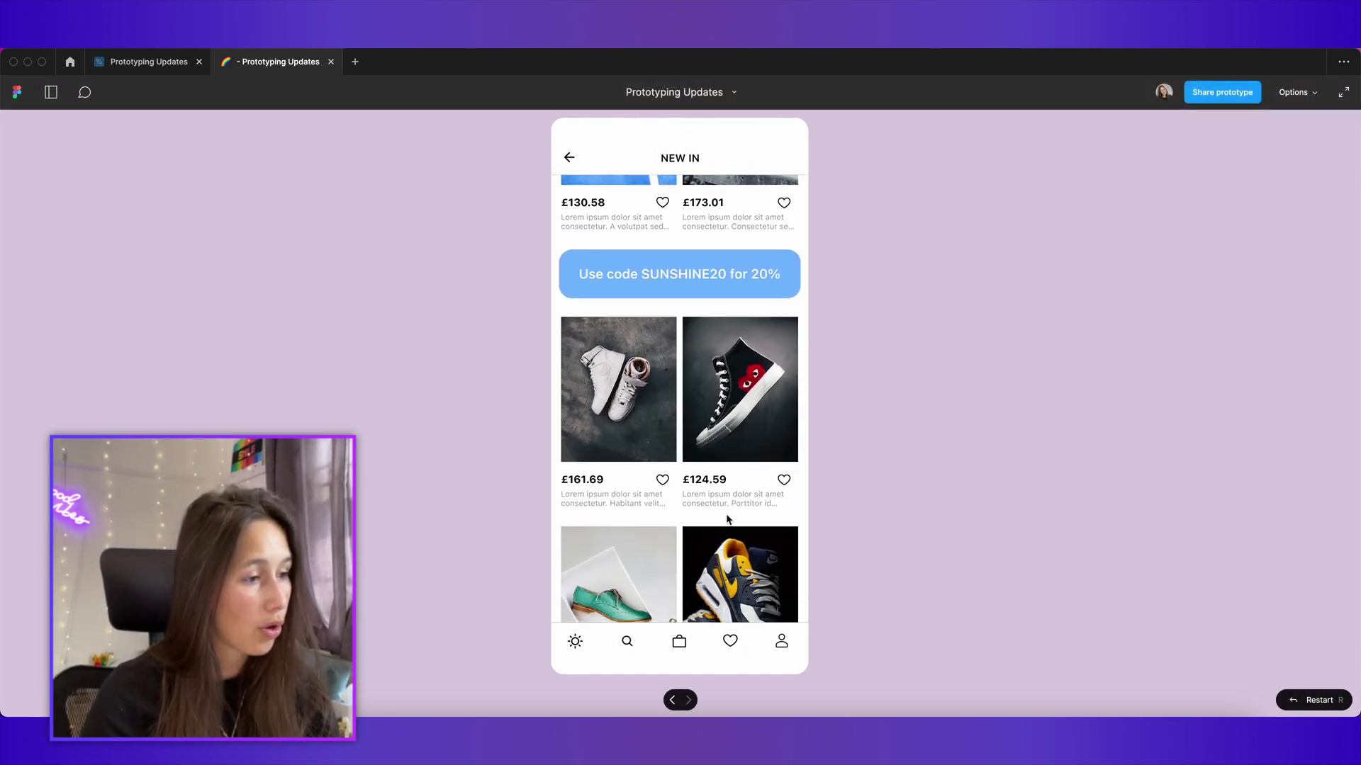
{"action": "scroll", "coordinate": [706, 414], "scroll_direction": "down", "scroll_amount": 5}
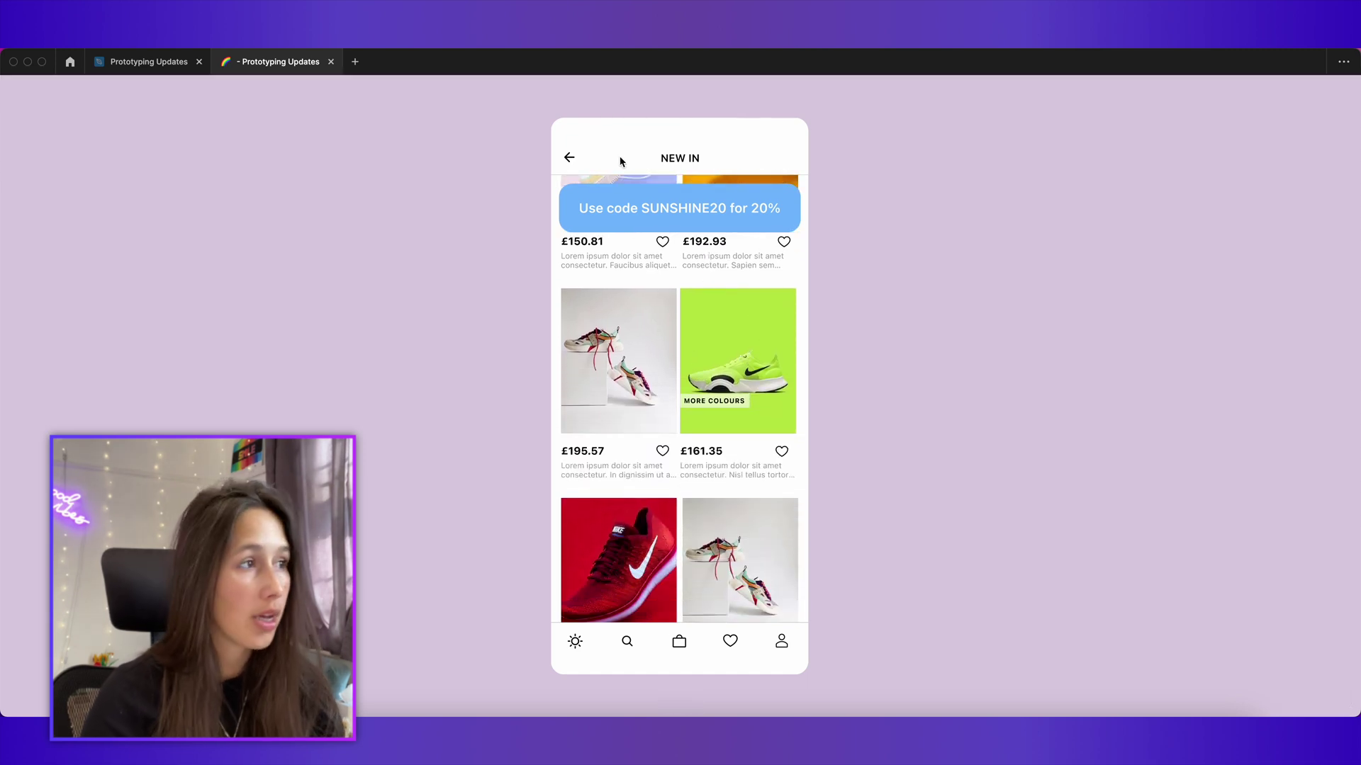
{"action": "left_click", "coordinate": [570, 158]}
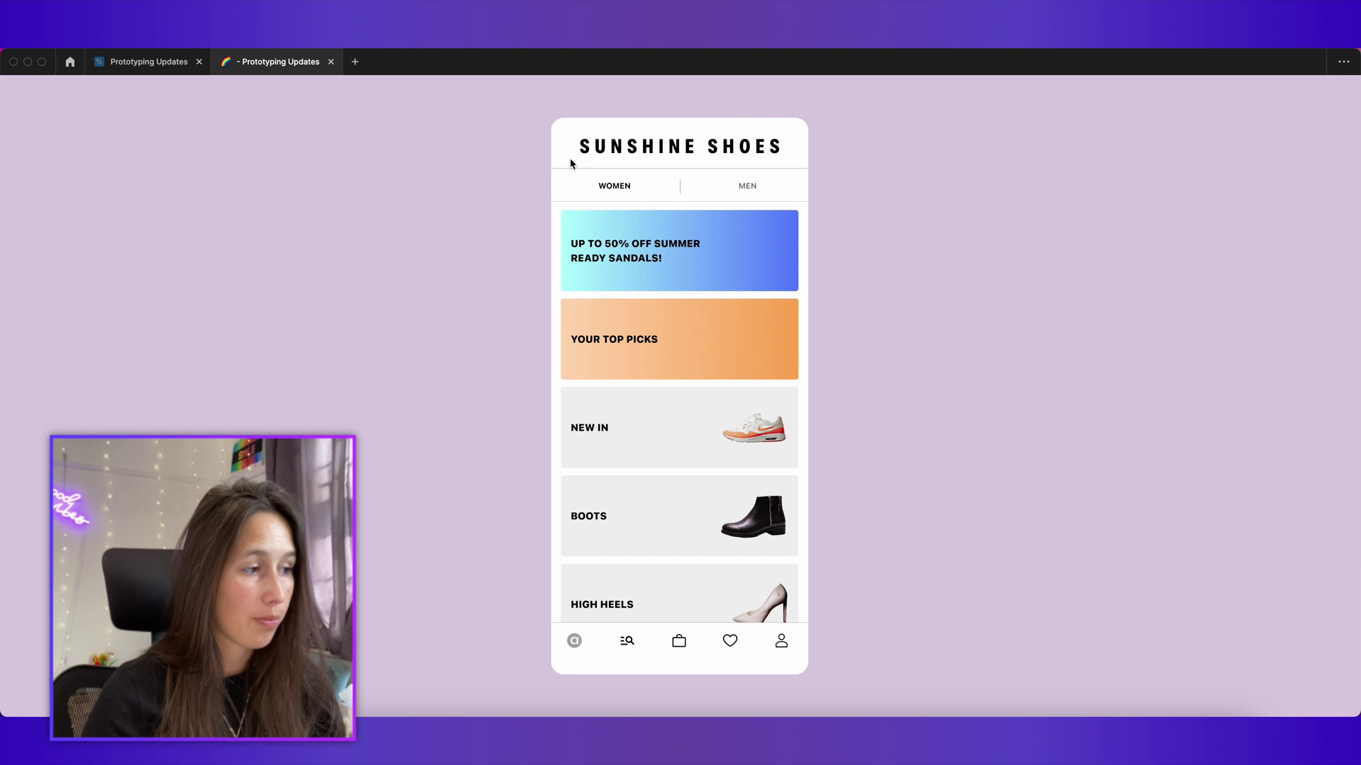
{"action": "left_click", "coordinate": [700, 464]}
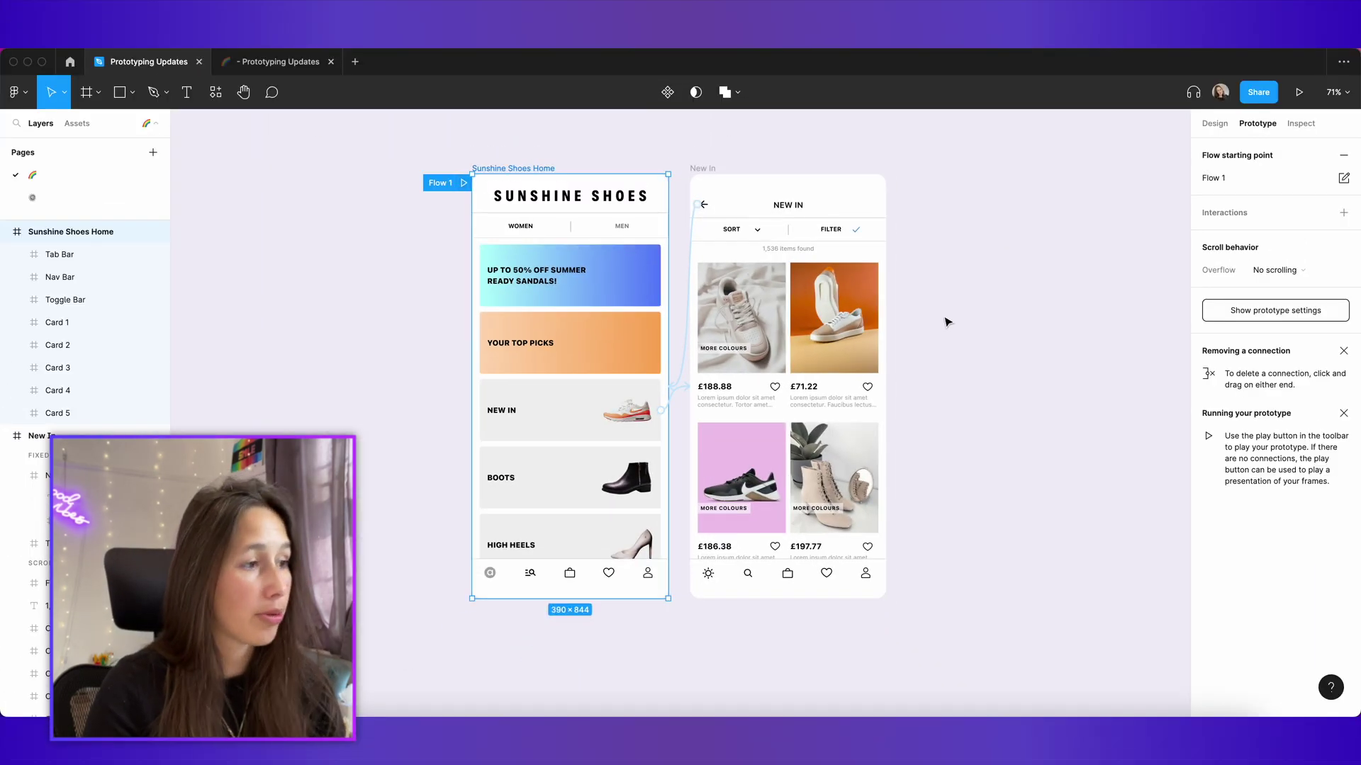
Step: Select the NEW IN card's connection to New In to edit its interaction details
{"action": "left_click", "coordinate": [962, 325]}
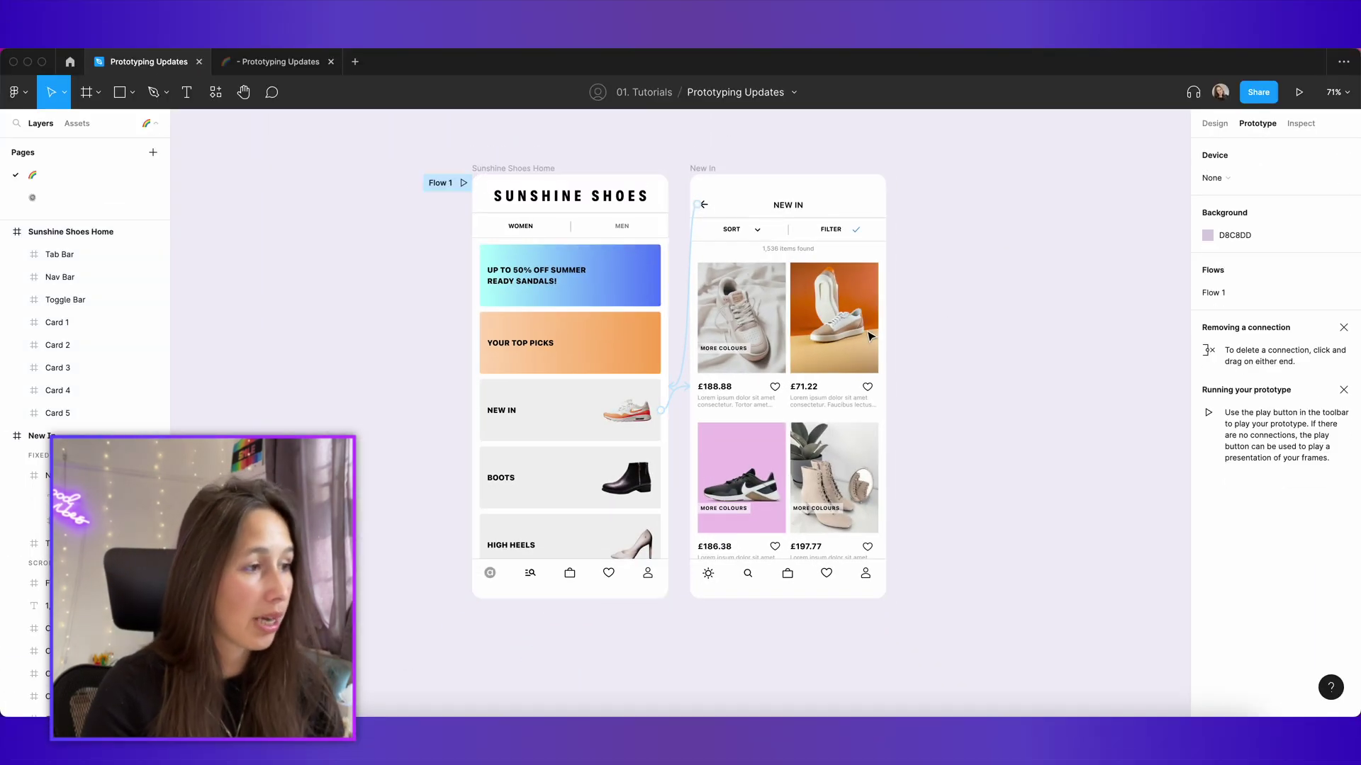
{"action": "left_click", "coordinate": [672, 404]}
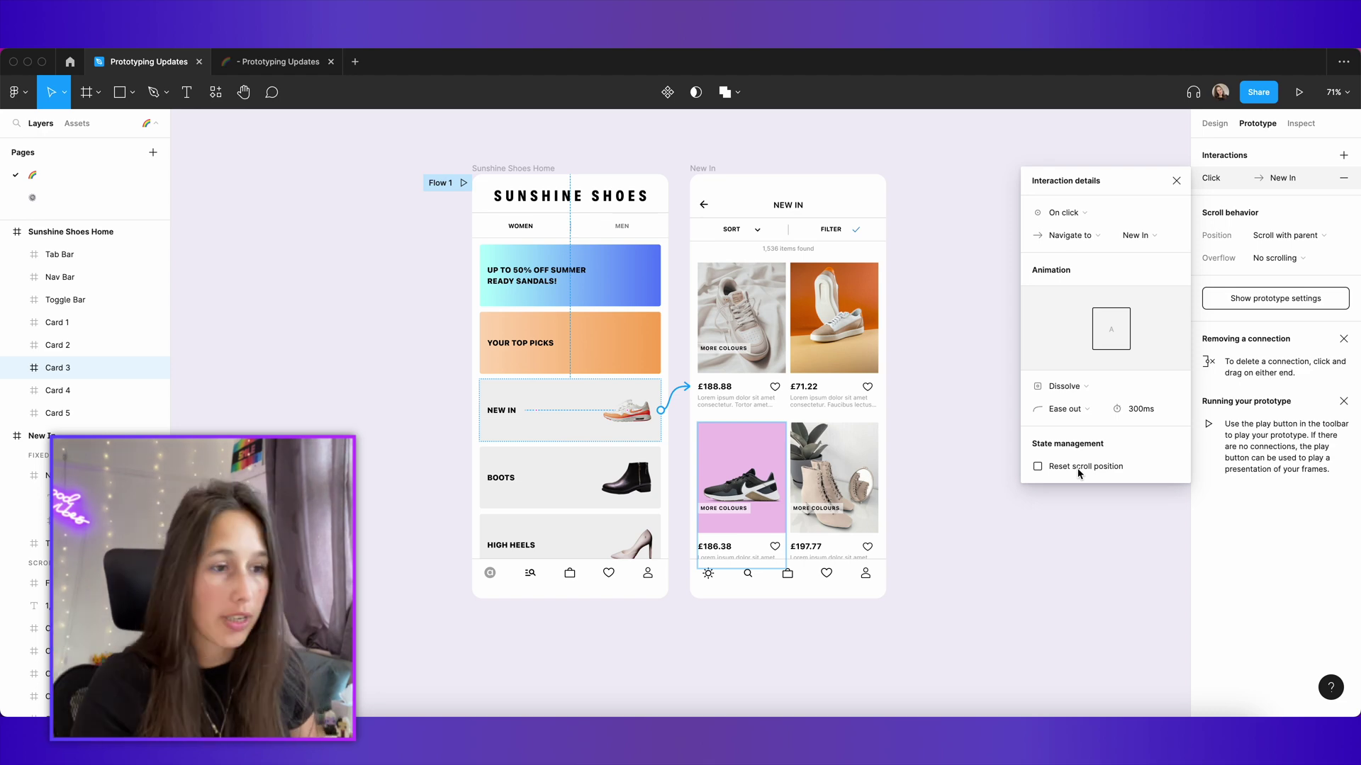
Step: In the prototype, scroll New In, go Home, and reopen NEW IN to verify the scroll position is kept
{"action": "left_click", "coordinate": [312, 64]}
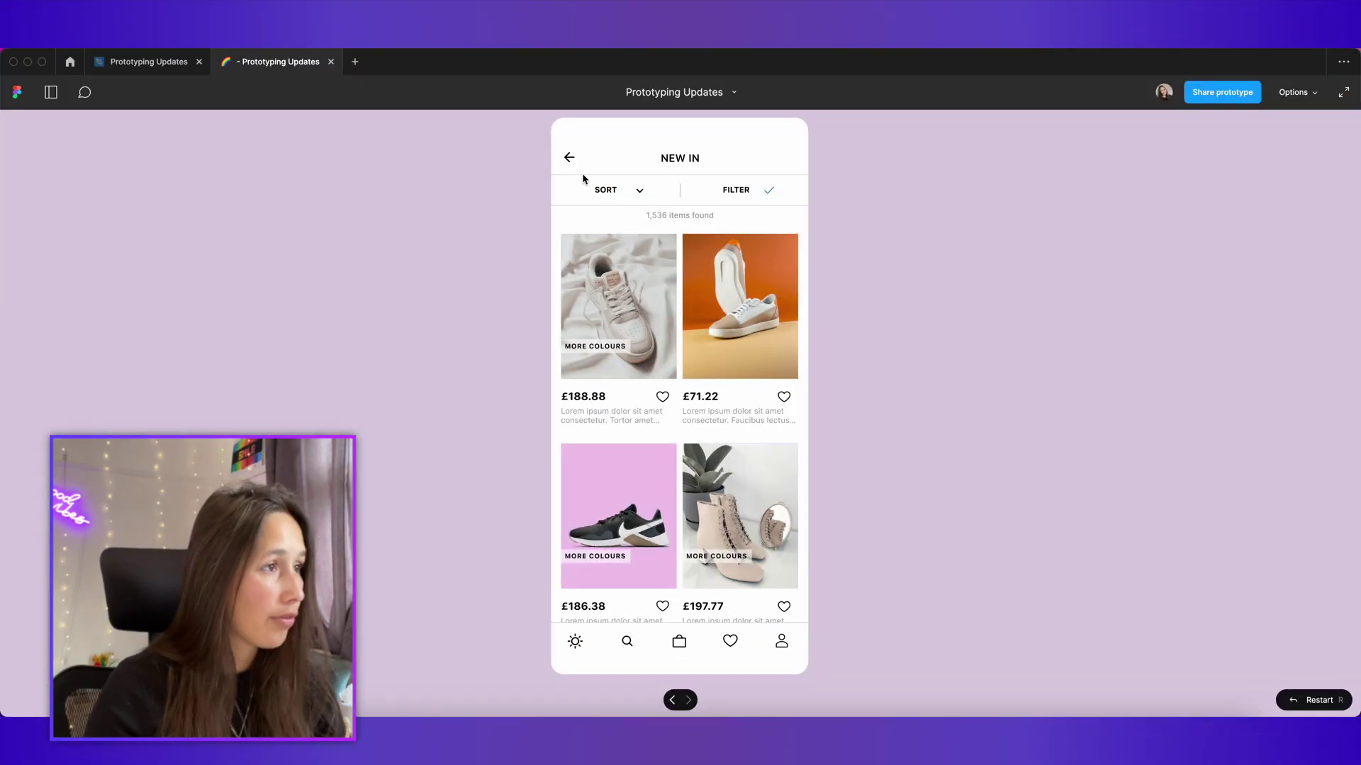
{"action": "left_click", "coordinate": [573, 160]}
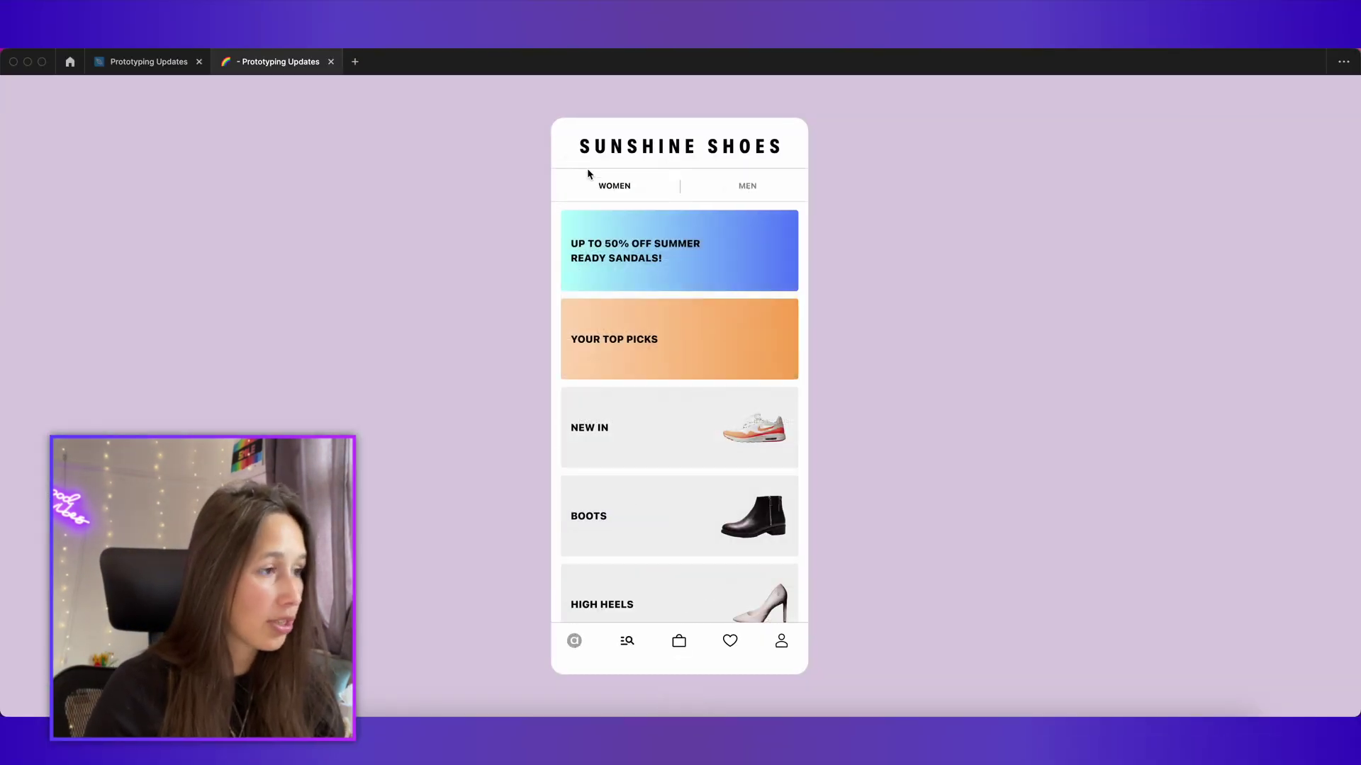
{"action": "left_click", "coordinate": [744, 444]}
{"action": "scroll", "coordinate": [746, 519], "scroll_direction": "down", "scroll_amount": 10}
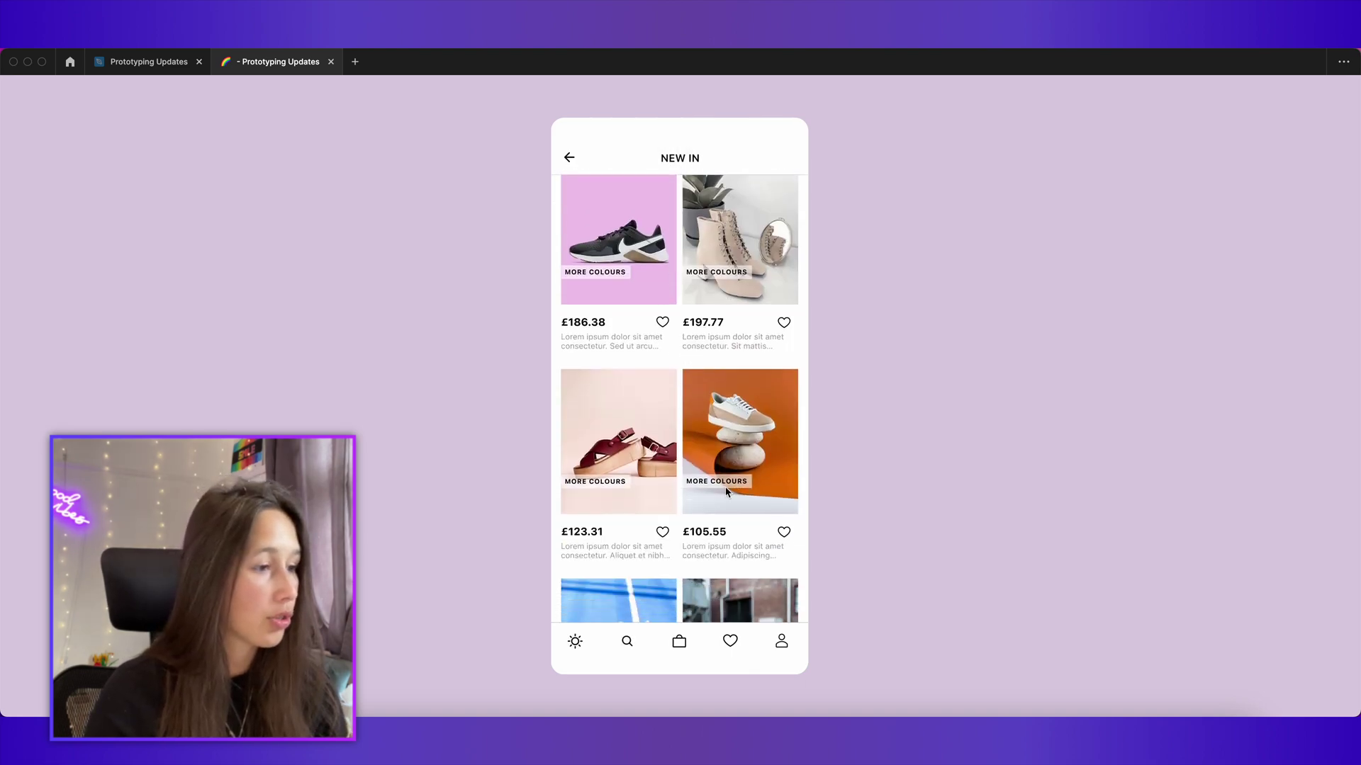
{"action": "scroll", "coordinate": [706, 360], "scroll_direction": "down", "scroll_amount": 15}
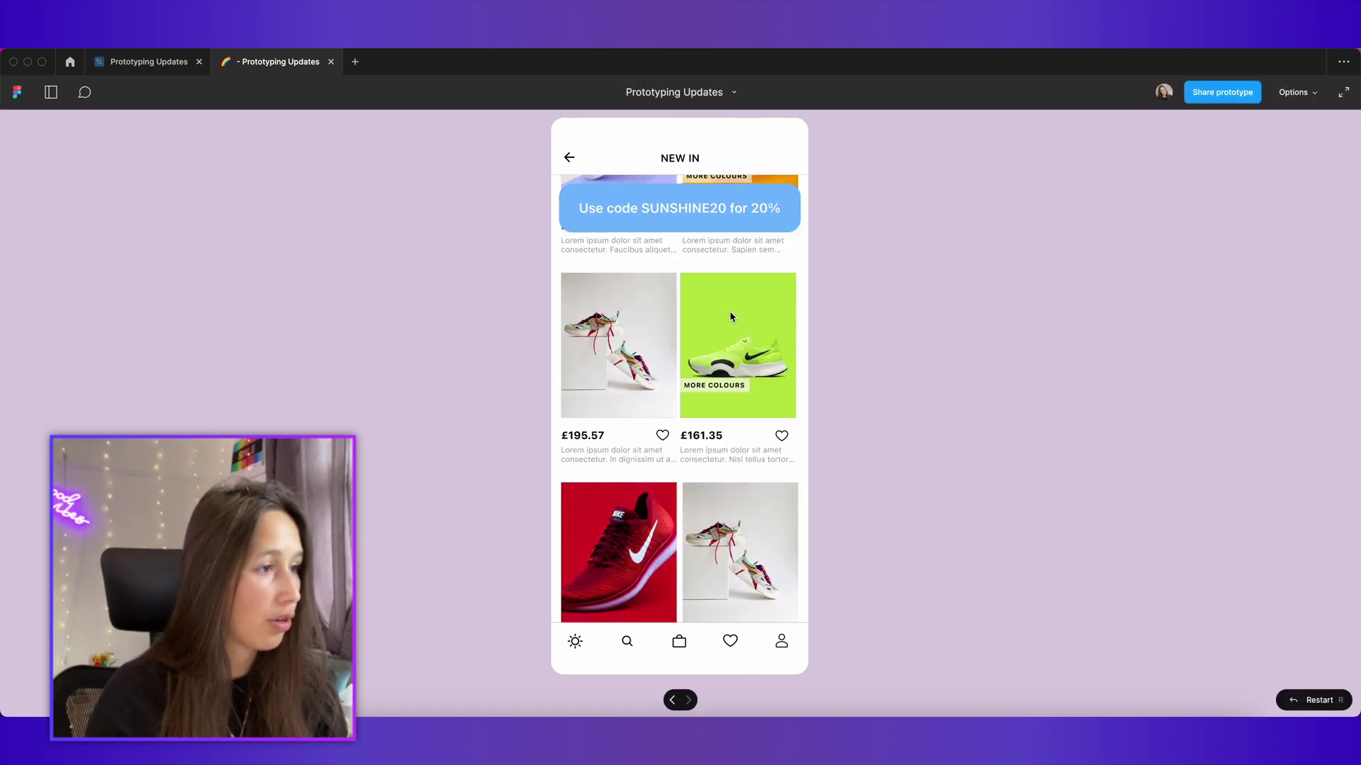
{"action": "left_click", "coordinate": [570, 158]}
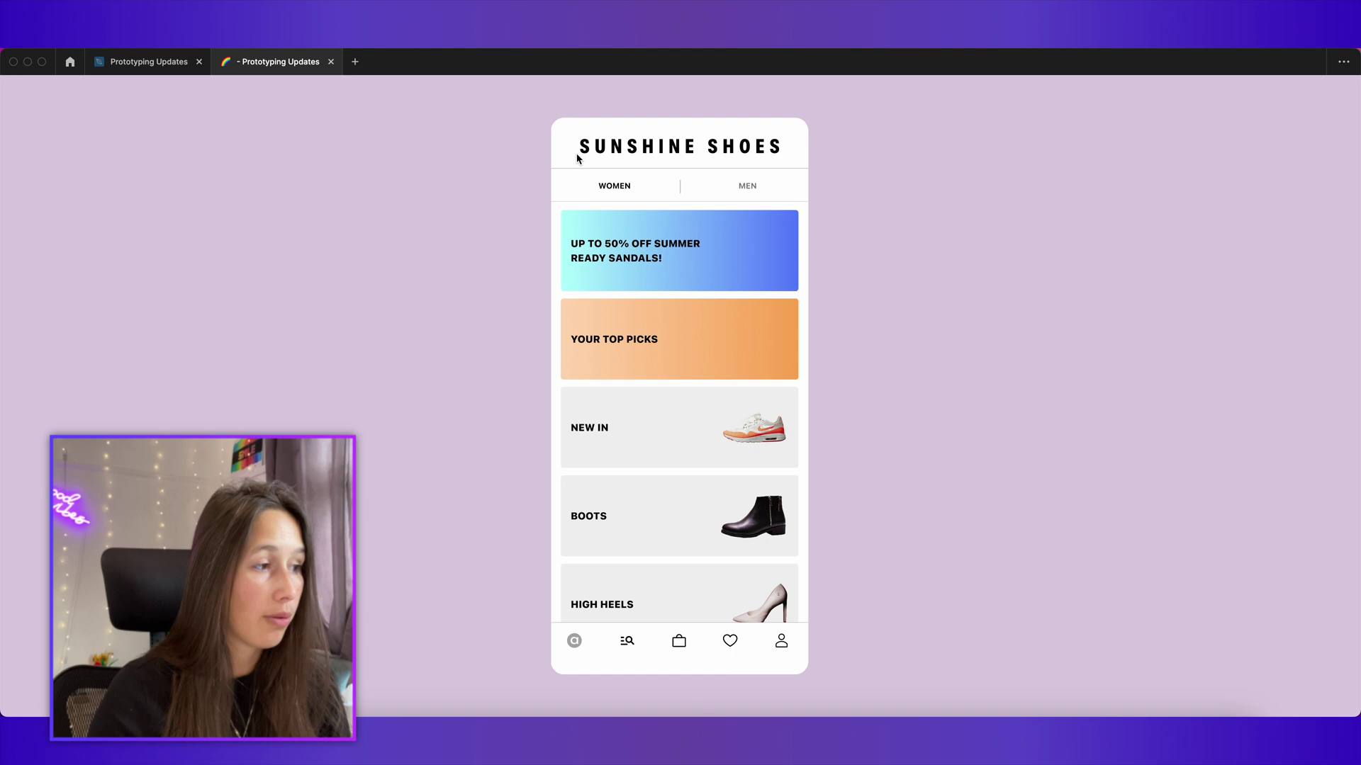
{"action": "left_click", "coordinate": [730, 444]}
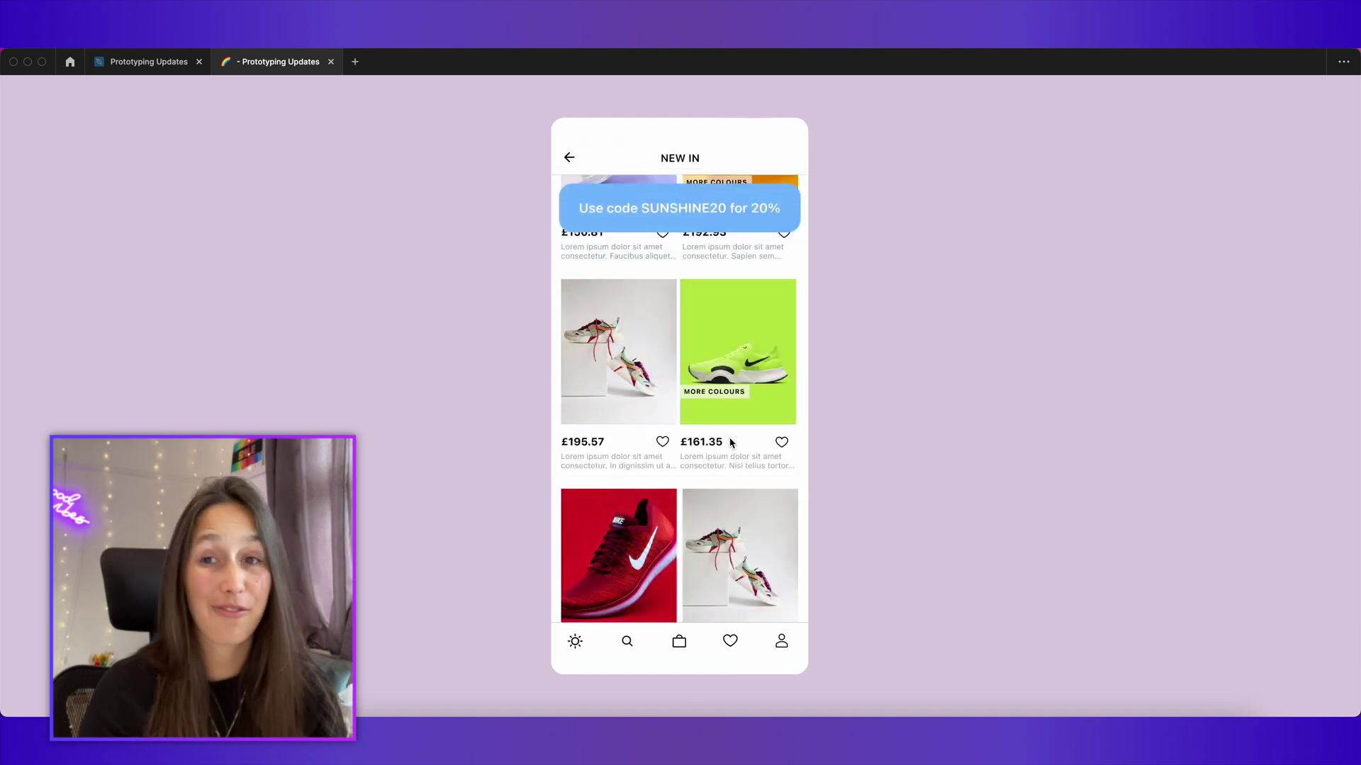
{"action": "scroll", "coordinate": [713, 480], "scroll_direction": "down", "scroll_amount": 10}
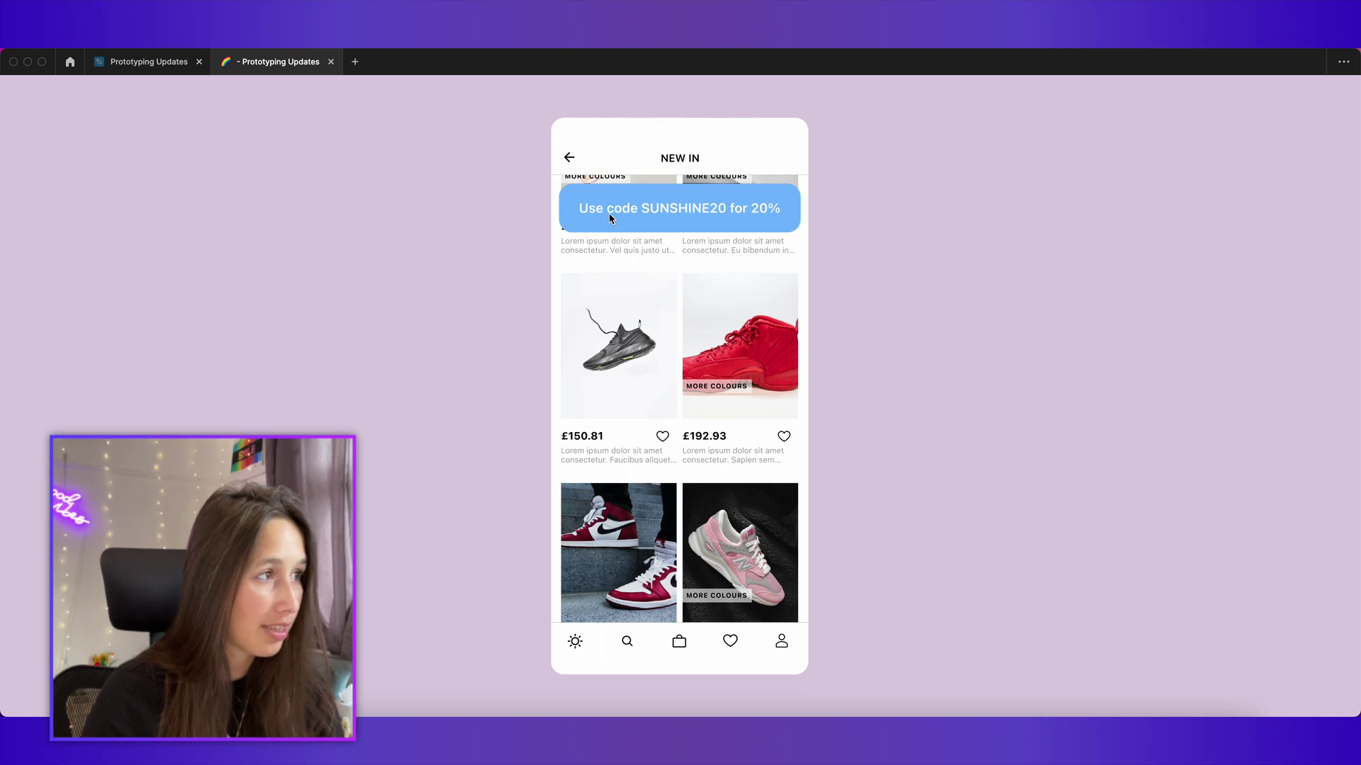
{"action": "left_click", "coordinate": [569, 160]}
{"action": "left_click", "coordinate": [737, 433]}
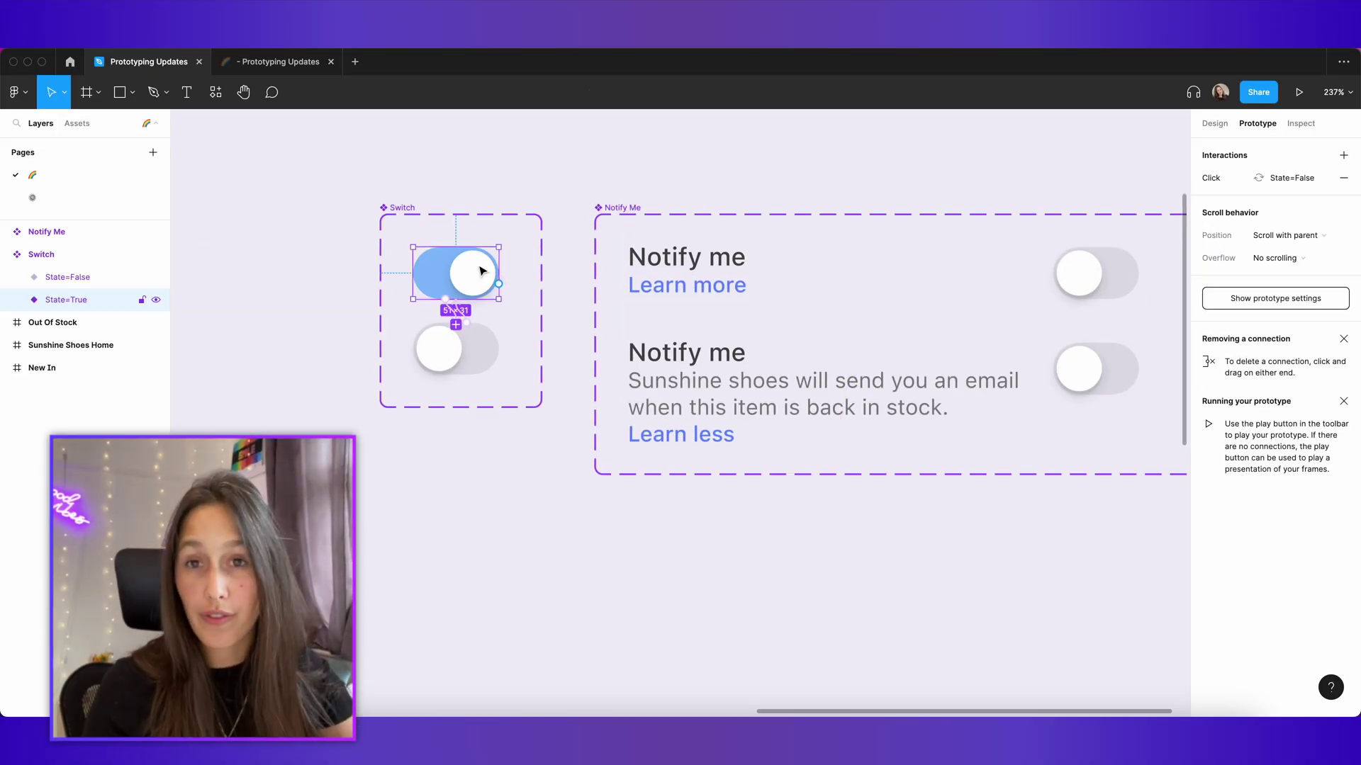
Step: Deselect the switch variant and pan until the Out Of Stock card, Switch and Notify Me components show
{"action": "left_click", "coordinate": [499, 317]}
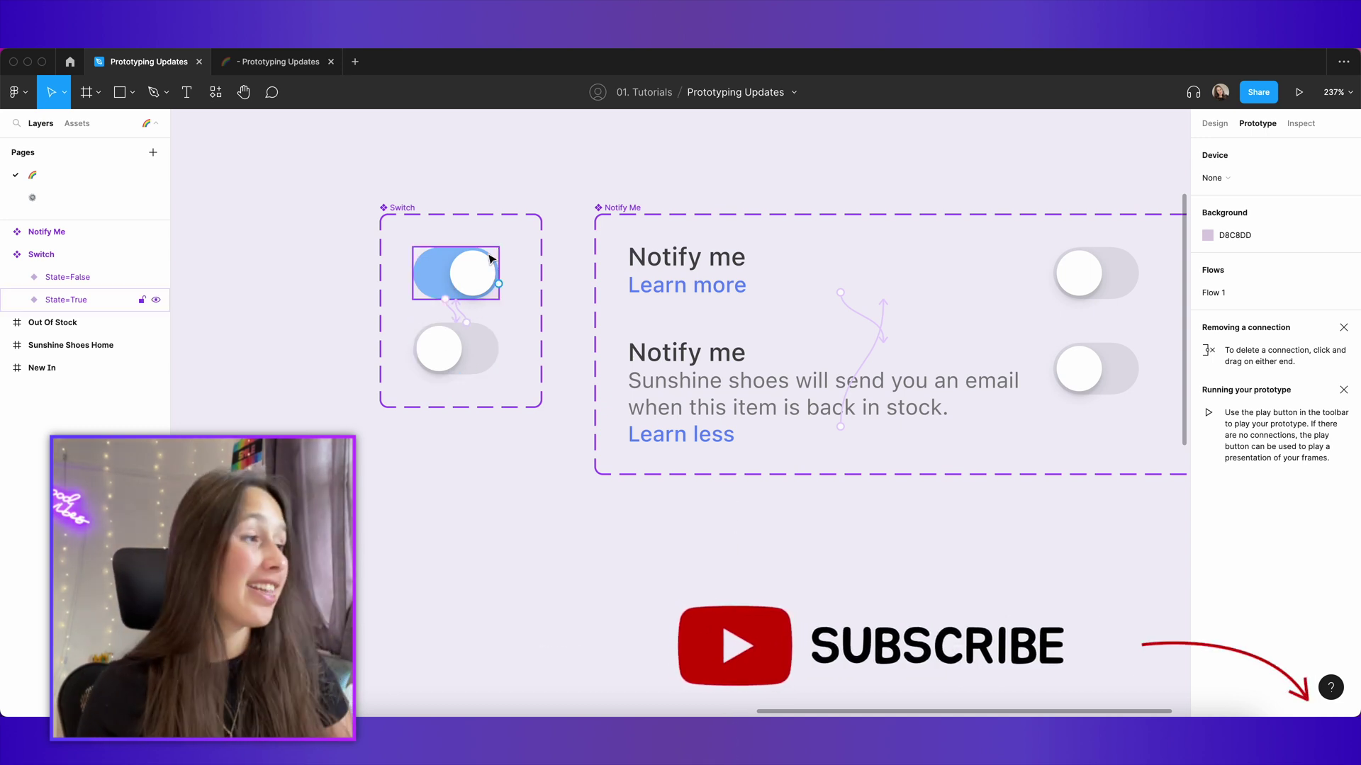
{"action": "scroll", "coordinate": [663, 228], "scroll_direction": "right", "scroll_amount": 3}
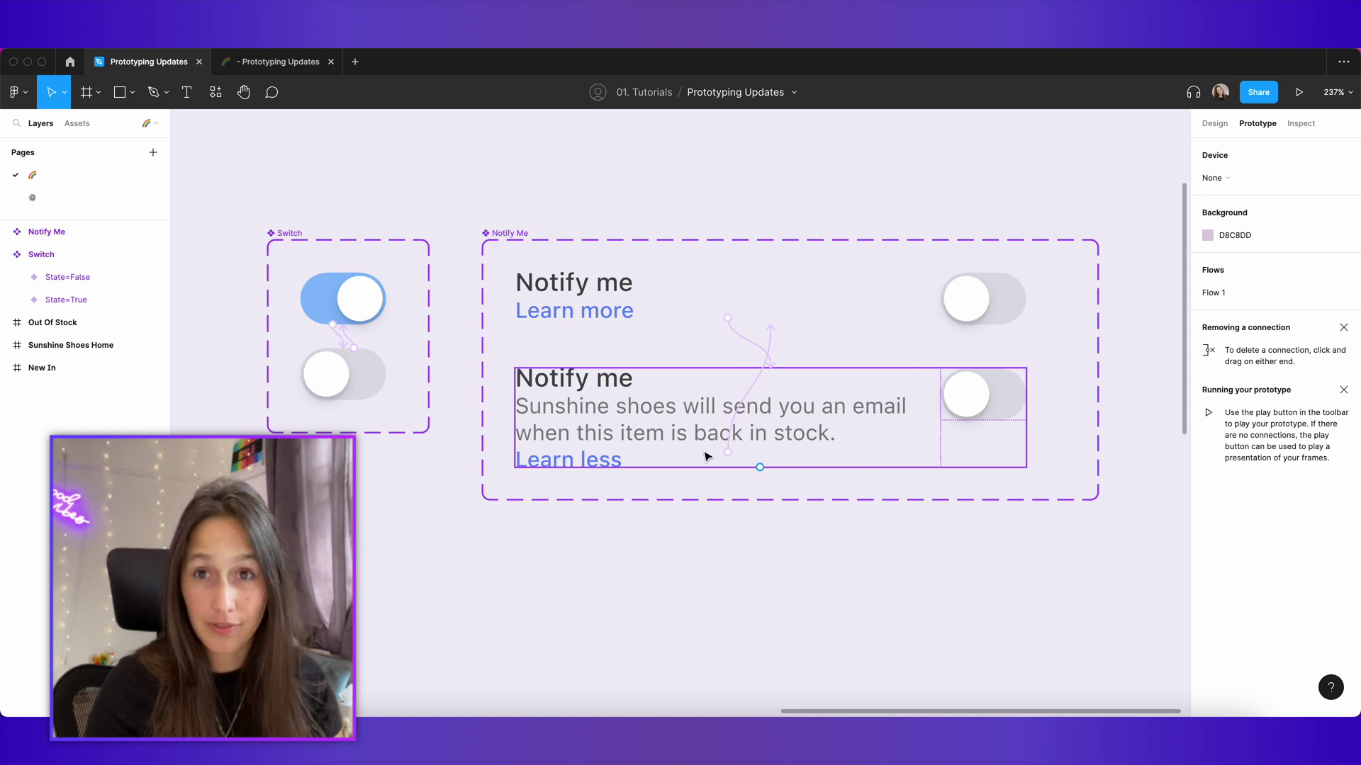
{"action": "scroll", "coordinate": [707, 455], "scroll_direction": "down", "scroll_amount": 1}
{"action": "scroll", "coordinate": [665, 505], "scroll_direction": "down", "scroll_amount": 10}
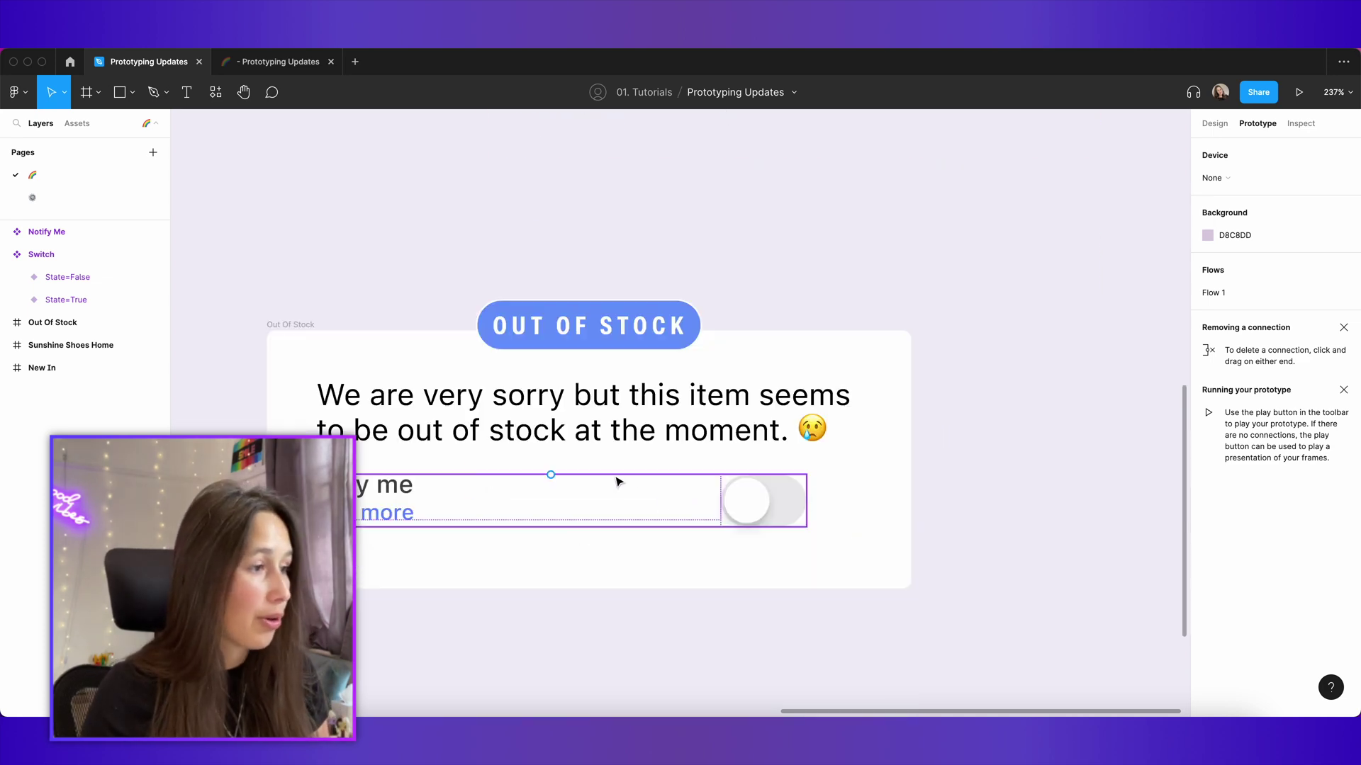
{"action": "scroll", "coordinate": [619, 480], "scroll_direction": "down", "scroll_amount": 3, "text": "ctrl"}
{"action": "scroll", "coordinate": [784, 582], "scroll_direction": "down", "scroll_amount": 5, "text": "ctrl"}
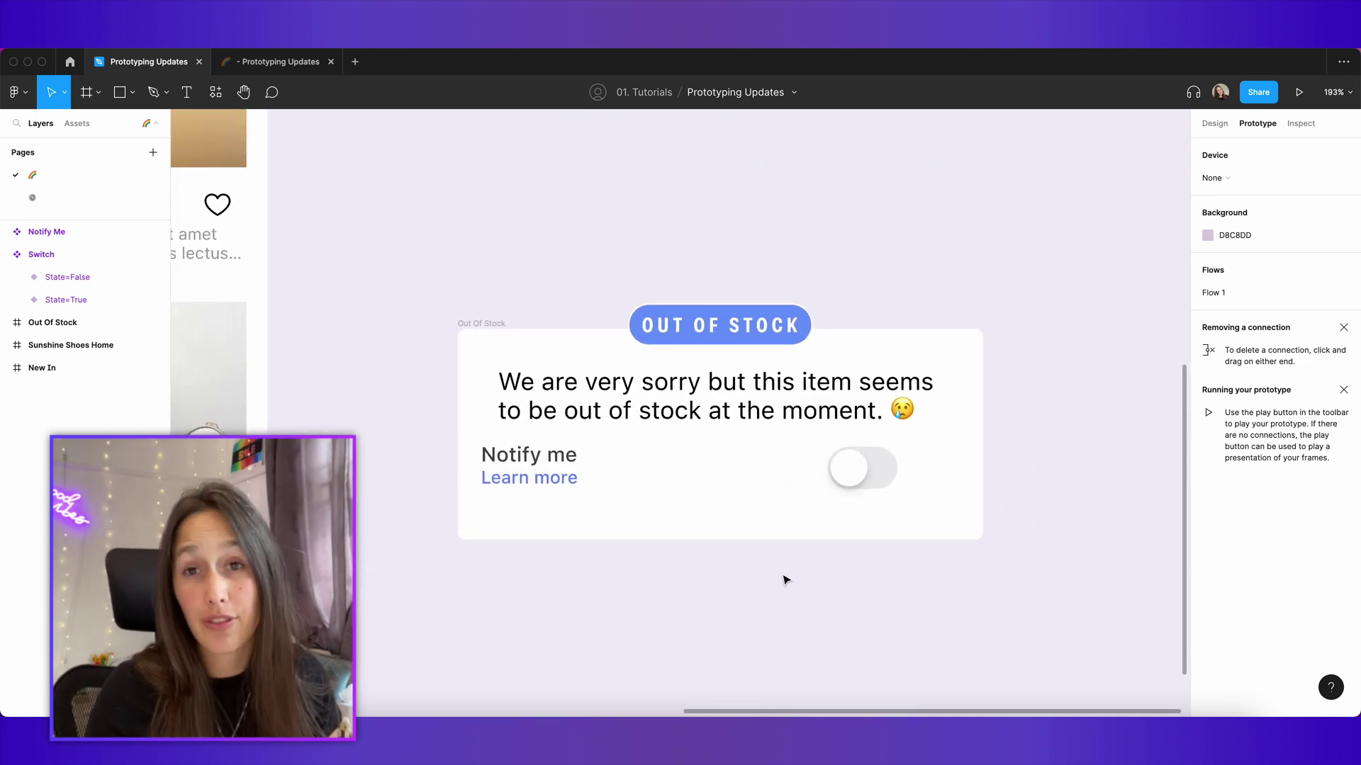
{"action": "scroll", "coordinate": [784, 578], "scroll_direction": "down", "scroll_amount": 5, "text": "ctrl"}
{"action": "scroll", "coordinate": [784, 574], "scroll_direction": "up", "scroll_amount": 2, "text": "ctrl"}
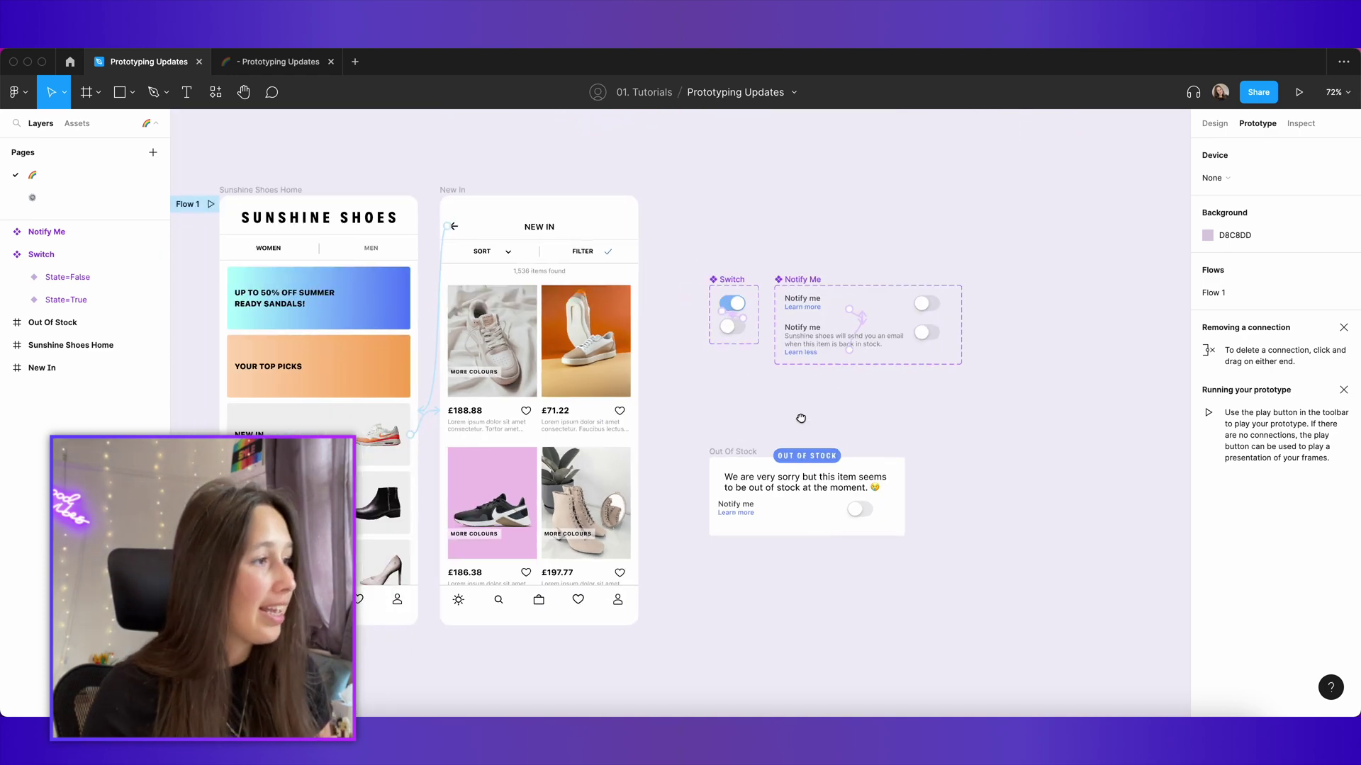
{"action": "scroll", "coordinate": [799, 416], "scroll_direction": "left", "scroll_amount": 3}
Step: Link New In's £197.77 boots card to the Out Of Stock card with an Open overlay interaction
{"action": "left_click", "coordinate": [726, 453]}
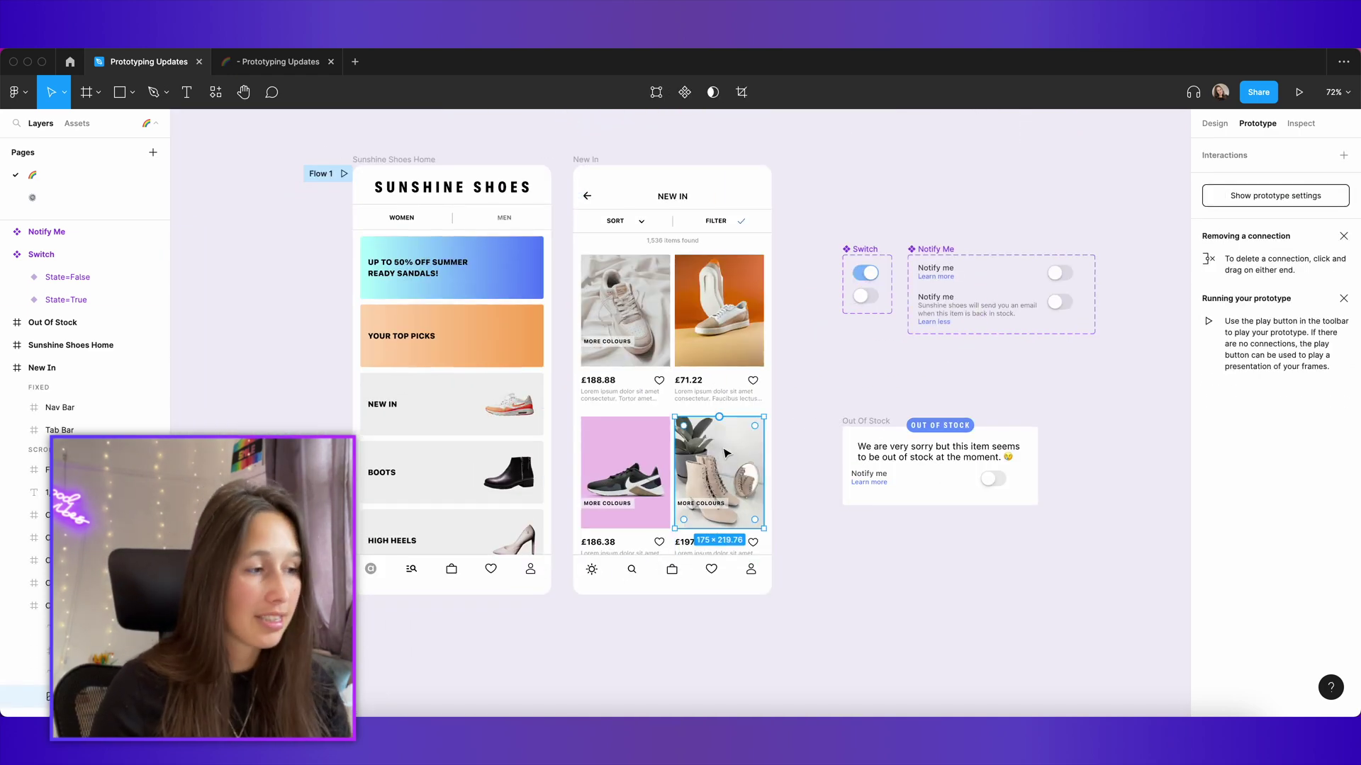
{"action": "left_click", "coordinate": [772, 451]}
{"action": "left_click", "coordinate": [733, 456]}
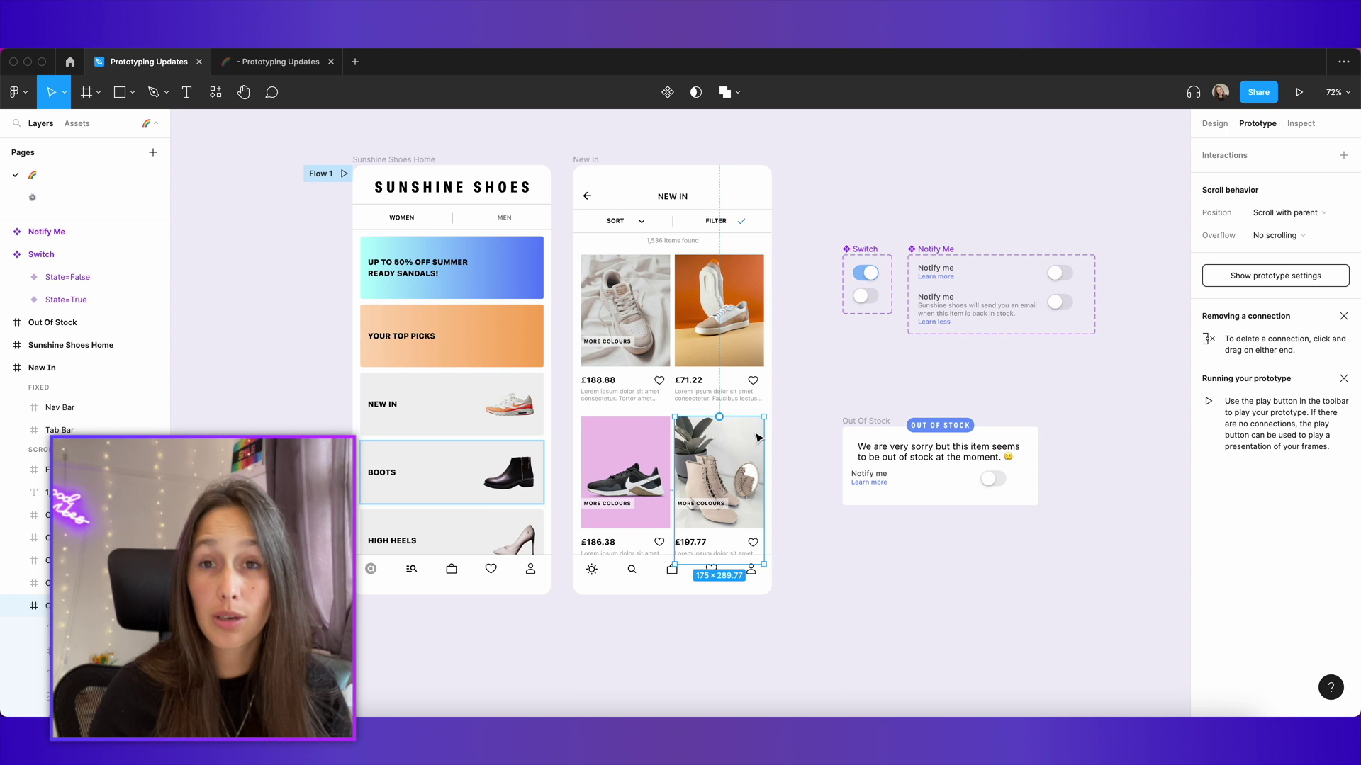
{"action": "left_click_drag", "start_coordinate": [720, 418], "coordinate": [913, 428]}
{"action": "left_click", "coordinate": [1097, 232]}
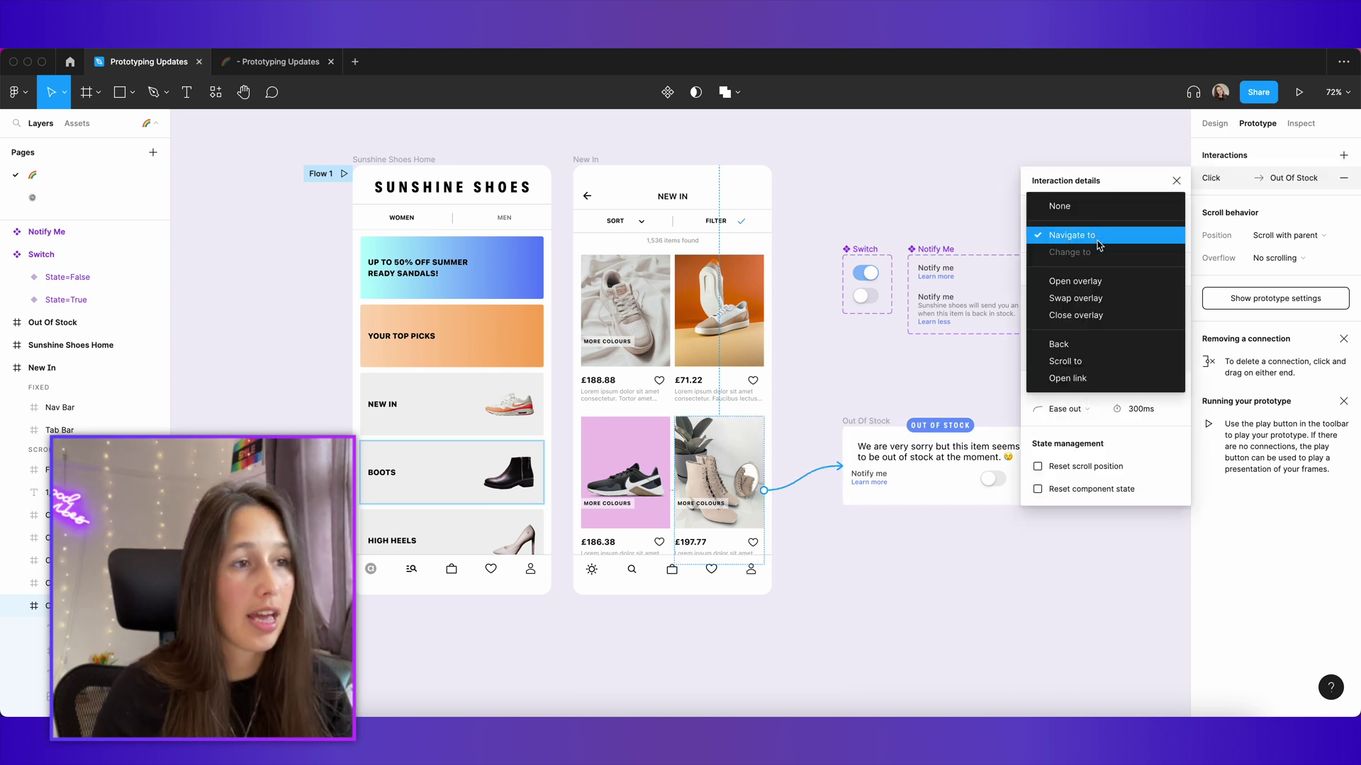
{"action": "left_click", "coordinate": [1100, 277]}
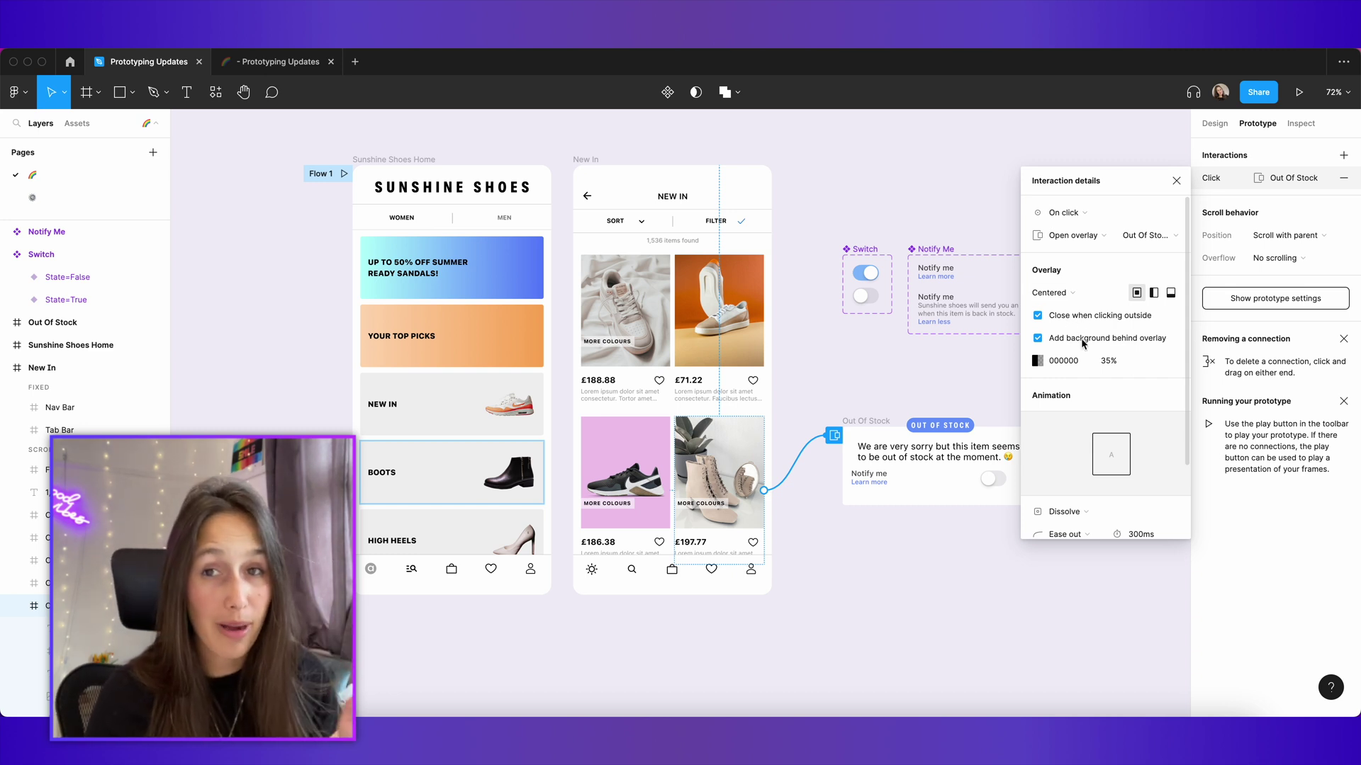
{"action": "left_click", "coordinate": [1174, 182]}
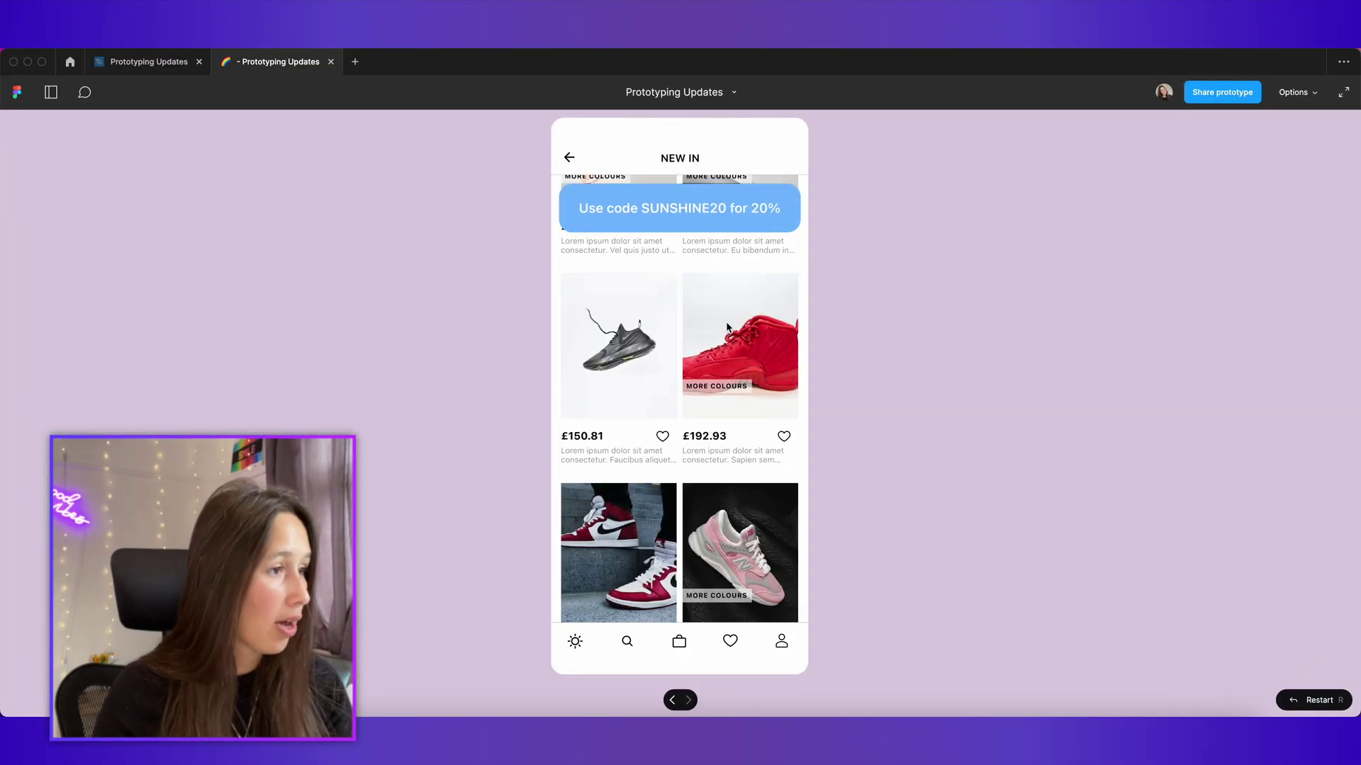
Step: Open the boots' Out Of Stock overlay and switch Notify me on and back off
{"action": "scroll", "coordinate": [727, 328], "scroll_direction": "down", "scroll_amount": 3}
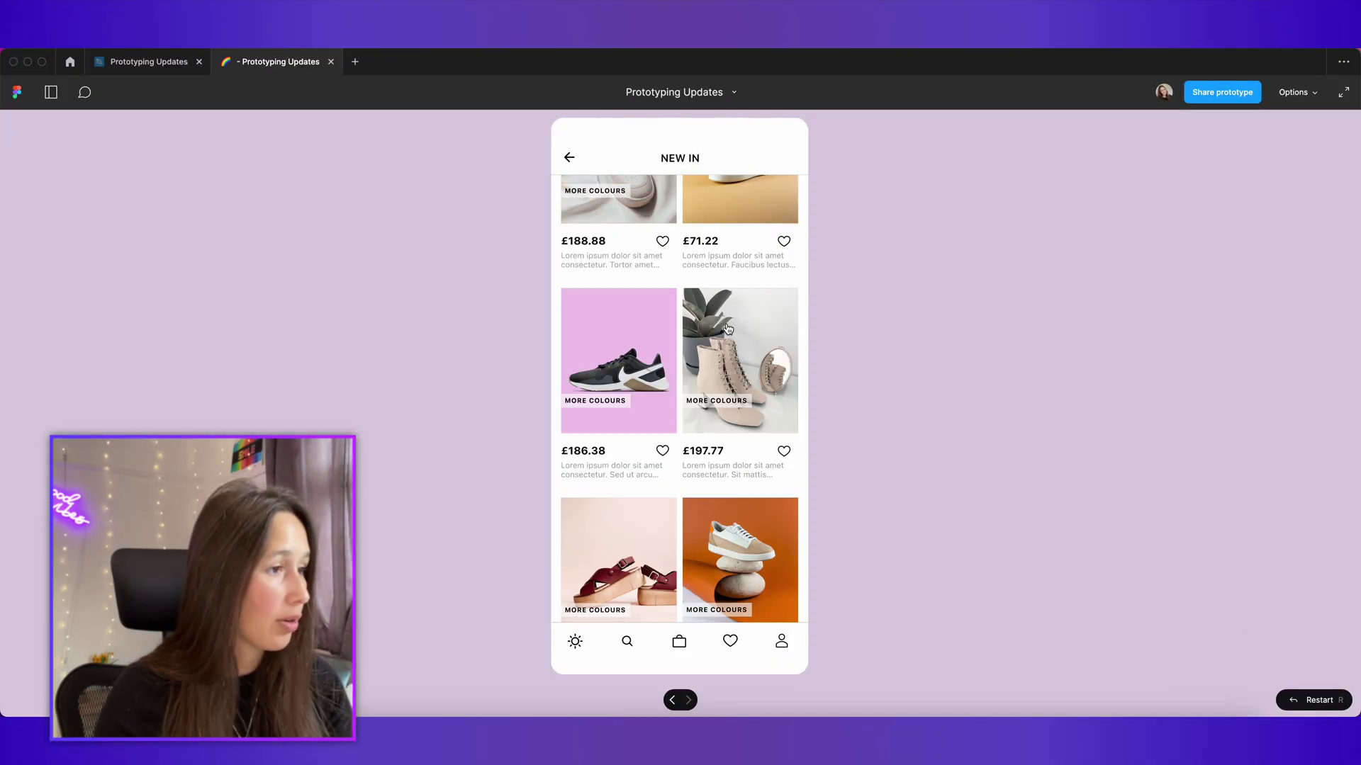
{"action": "left_click_drag", "start_coordinate": [728, 328], "coordinate": [737, 484]}
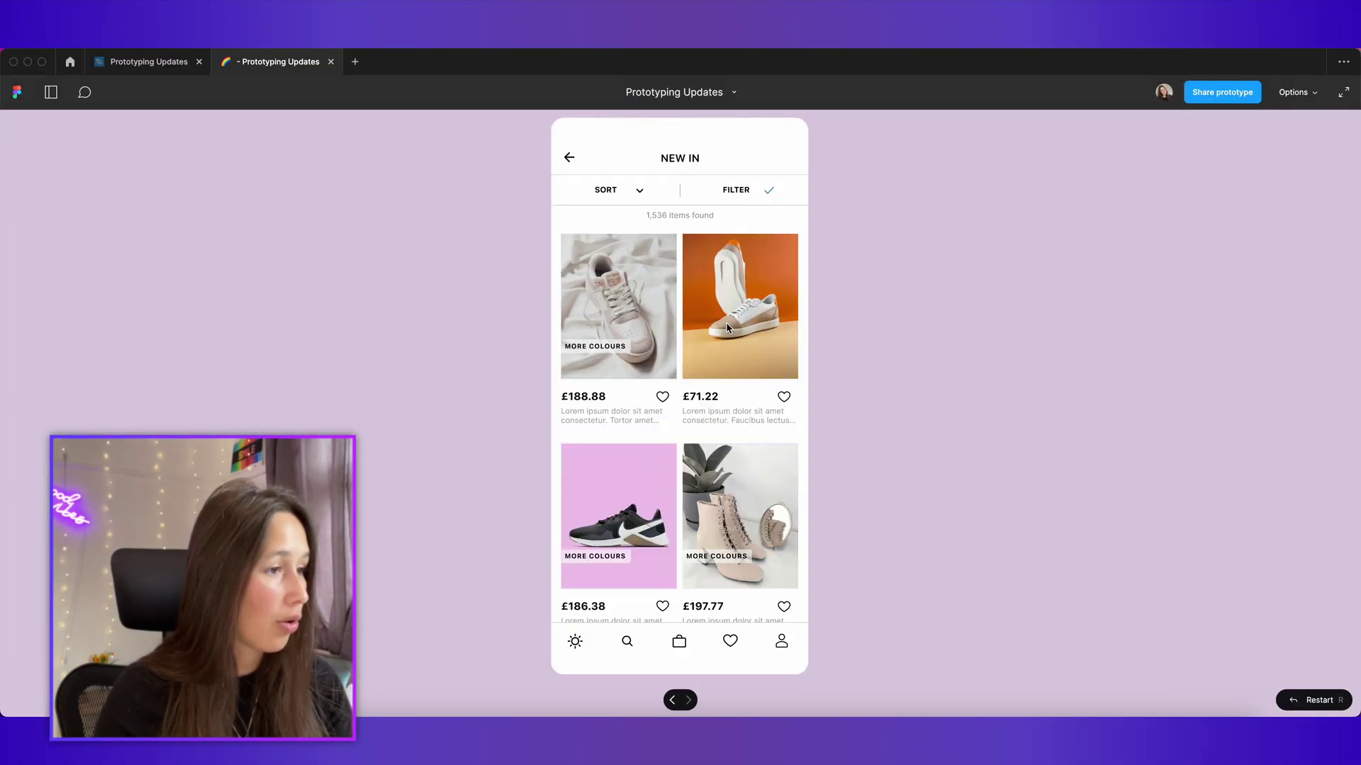
{"action": "left_click", "coordinate": [737, 484]}
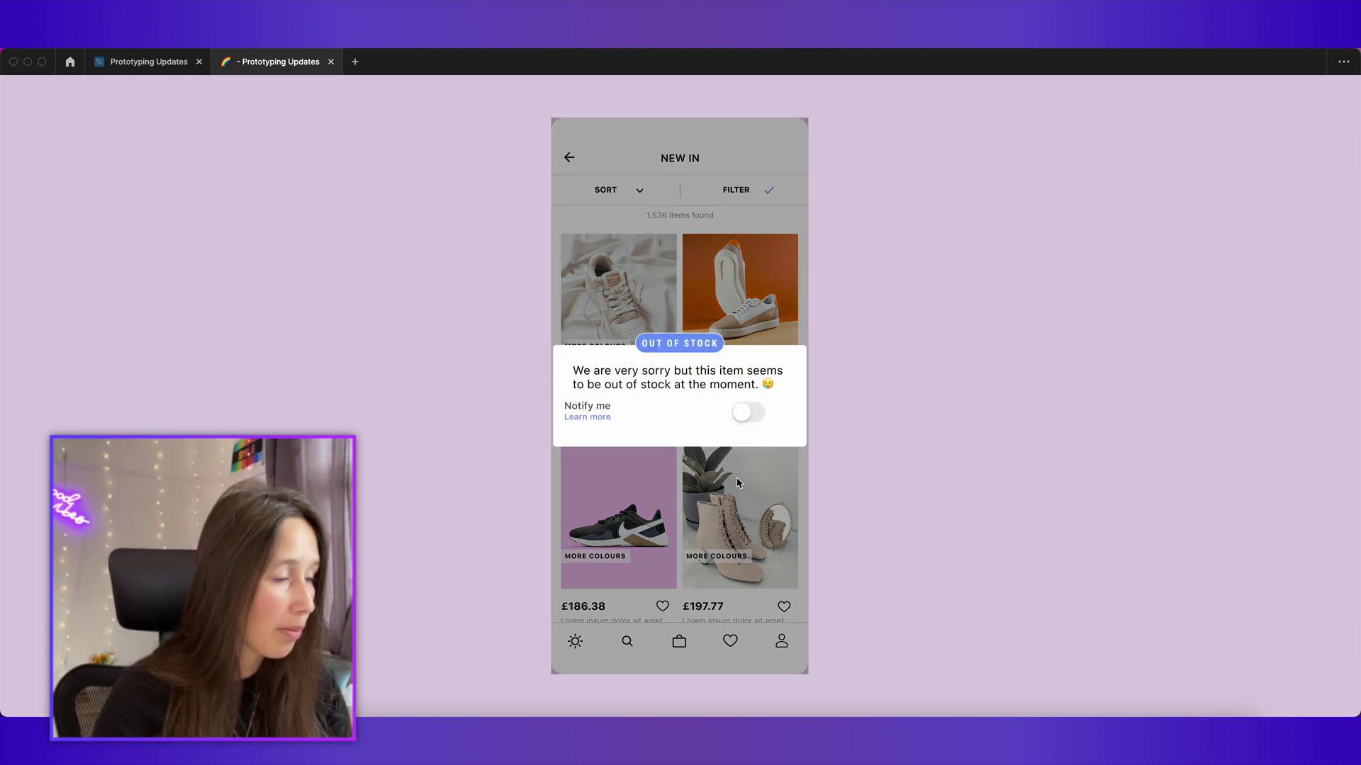
{"action": "left_click", "coordinate": [741, 416]}
{"action": "left_click", "coordinate": [741, 416]}
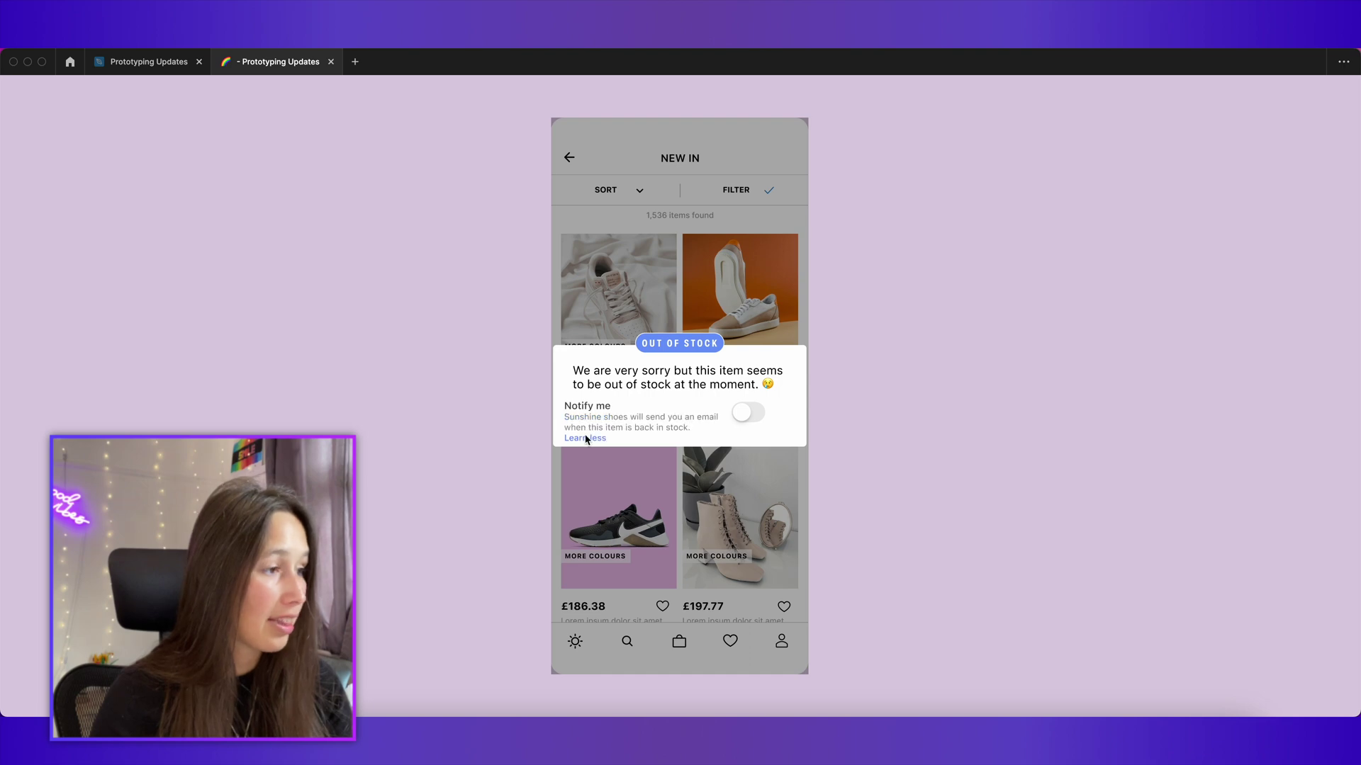
Step: Repeatedly collapse and expand the Notify me description while turning the switch on
{"action": "left_click", "coordinate": [586, 438]}
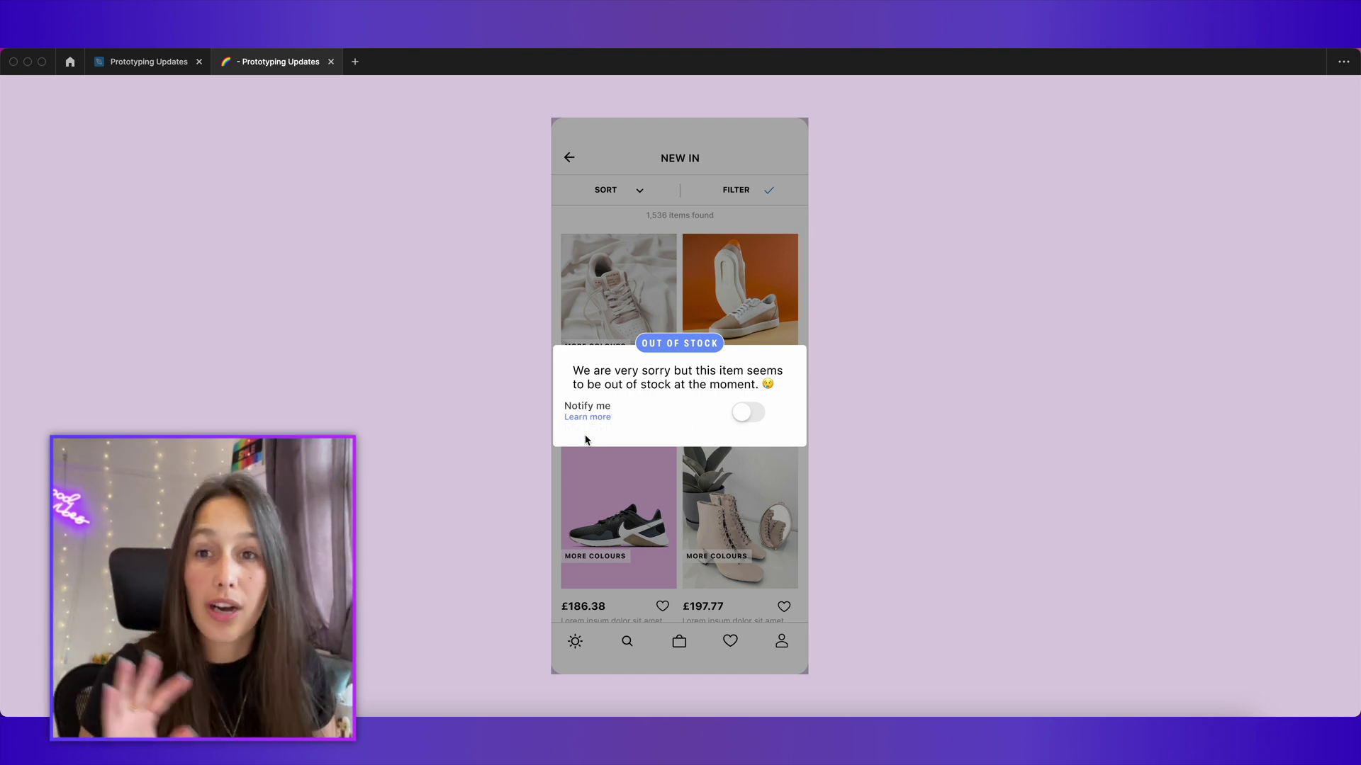
{"action": "left_click", "coordinate": [744, 416]}
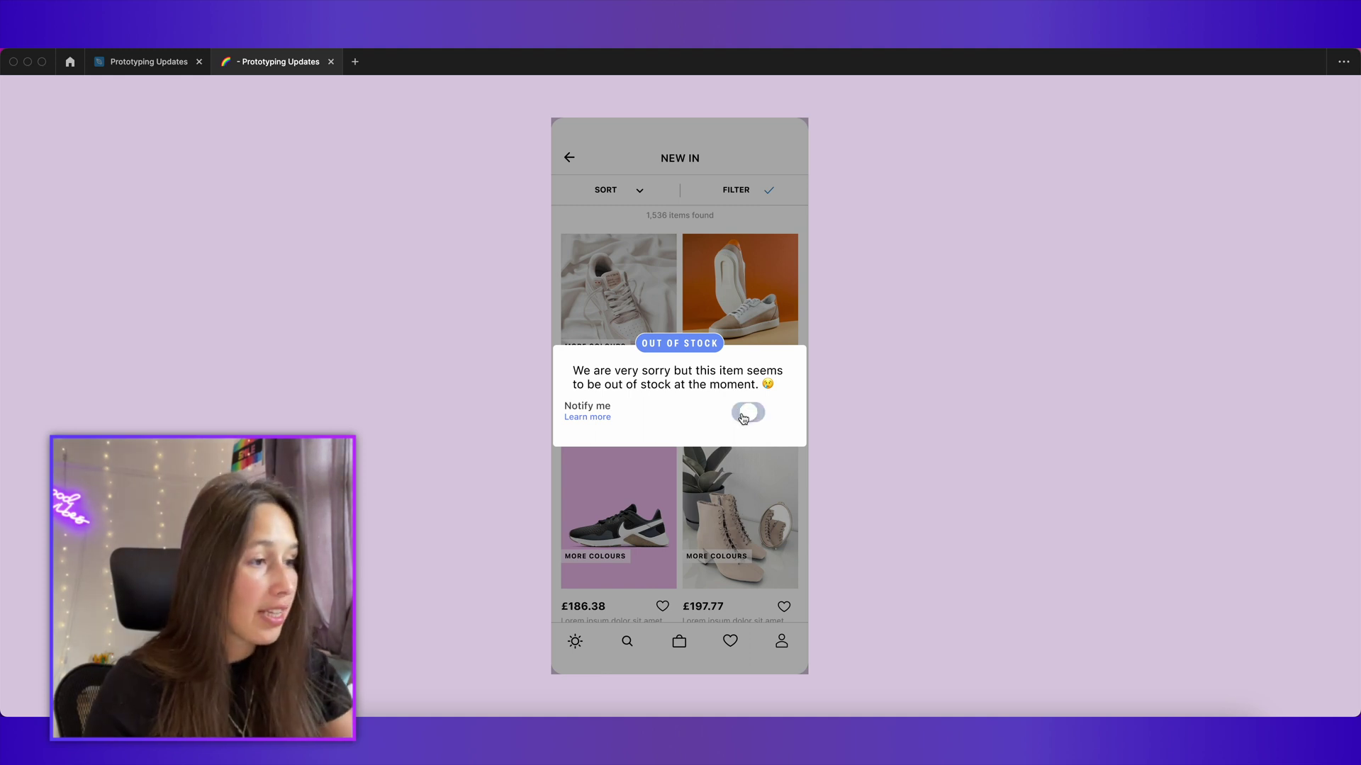
{"action": "left_click", "coordinate": [594, 419]}
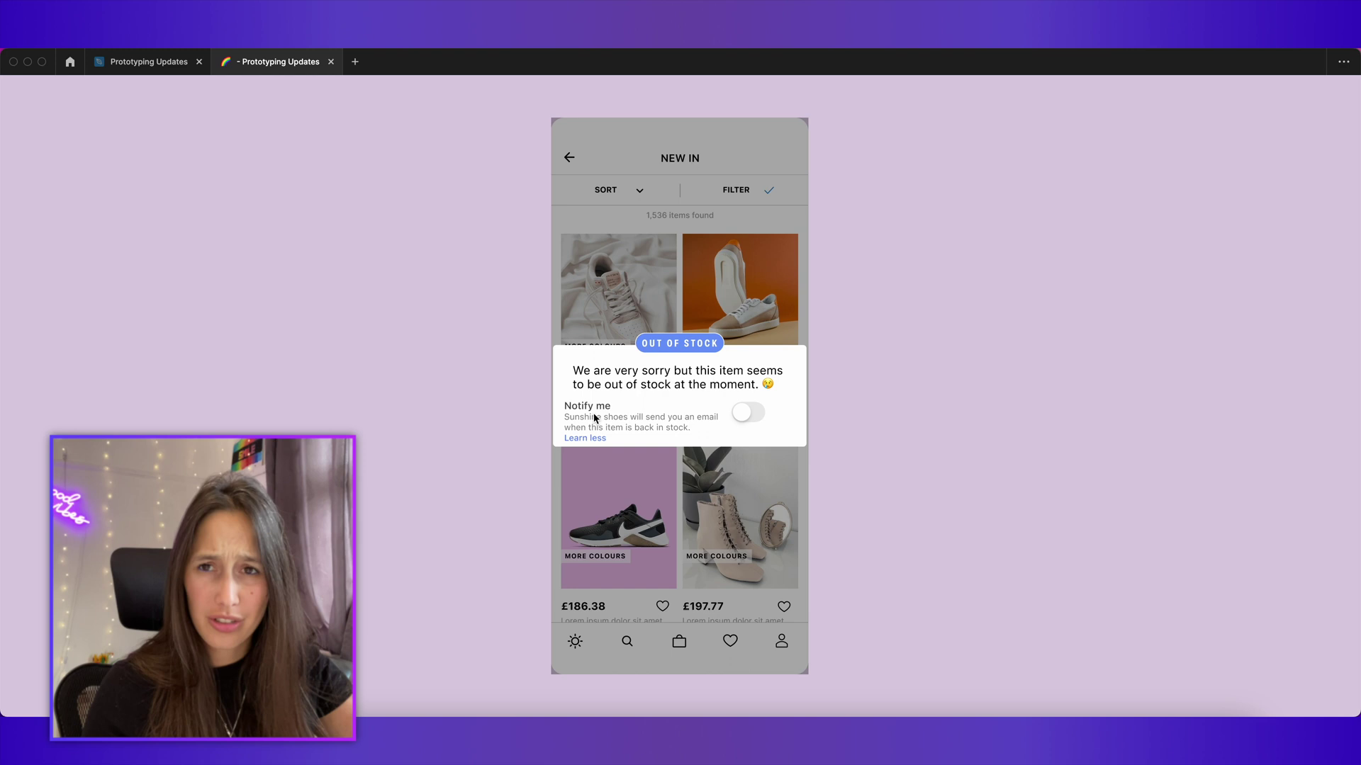
{"action": "left_click", "coordinate": [749, 418]}
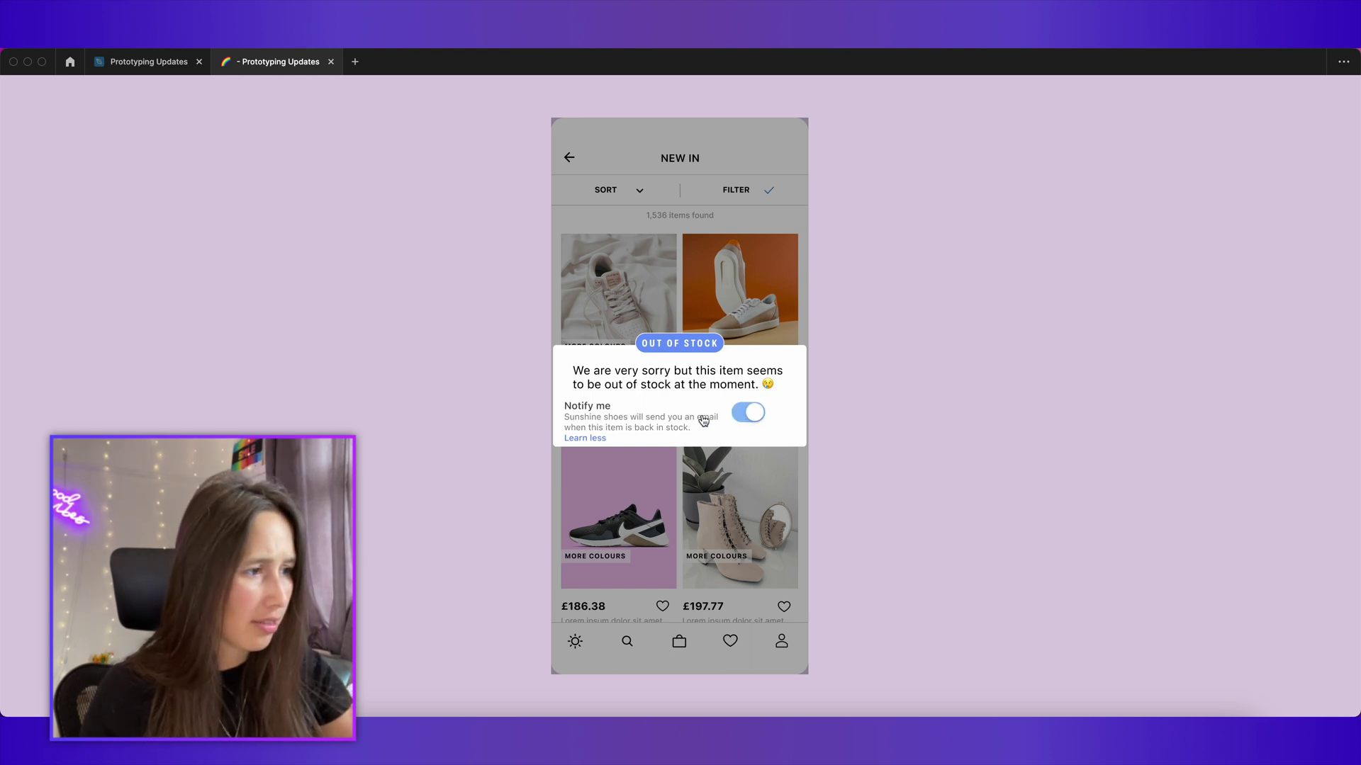
{"action": "left_click", "coordinate": [586, 437]}
{"action": "left_click", "coordinate": [750, 417]}
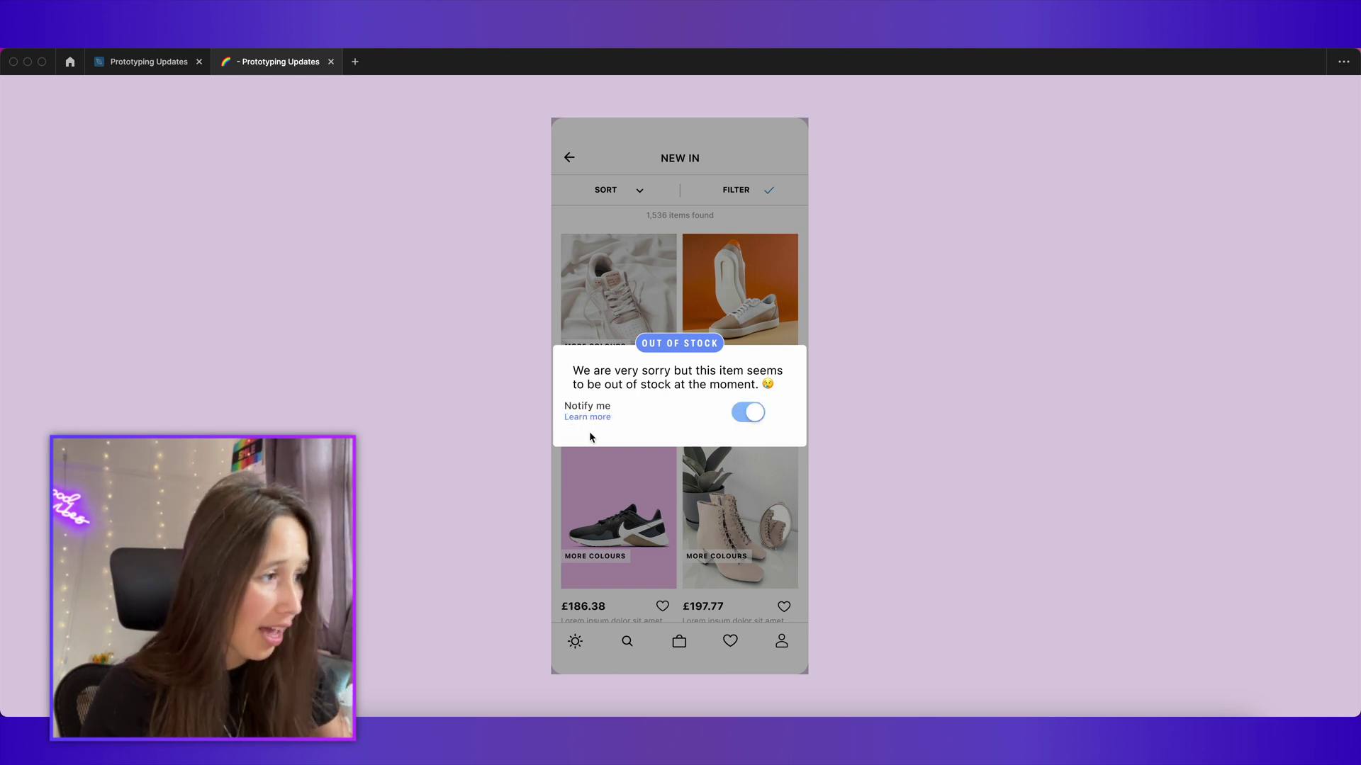
{"action": "left_click", "coordinate": [588, 418]}
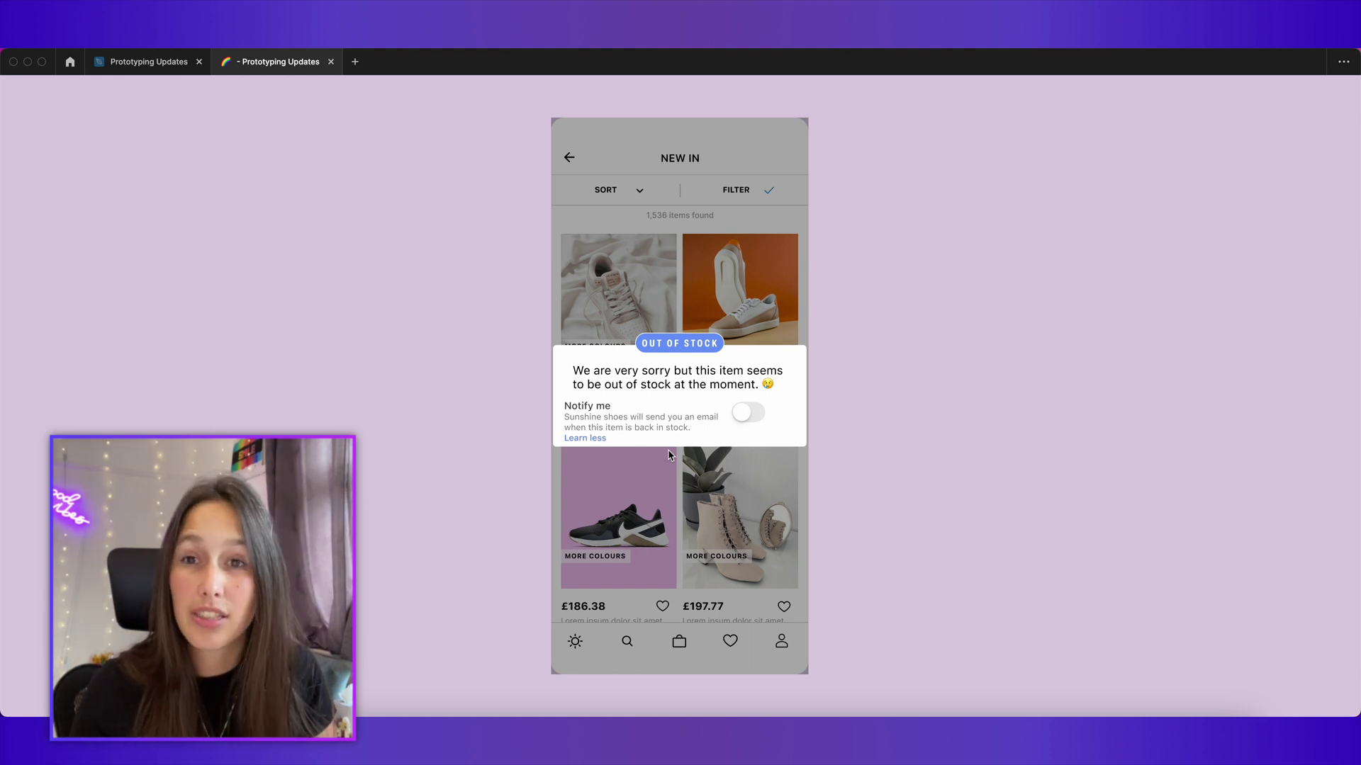
Step: In the design file, link Notify Me's Learn more to the expanded variant
{"action": "key", "text": "ctrl+Tab"}
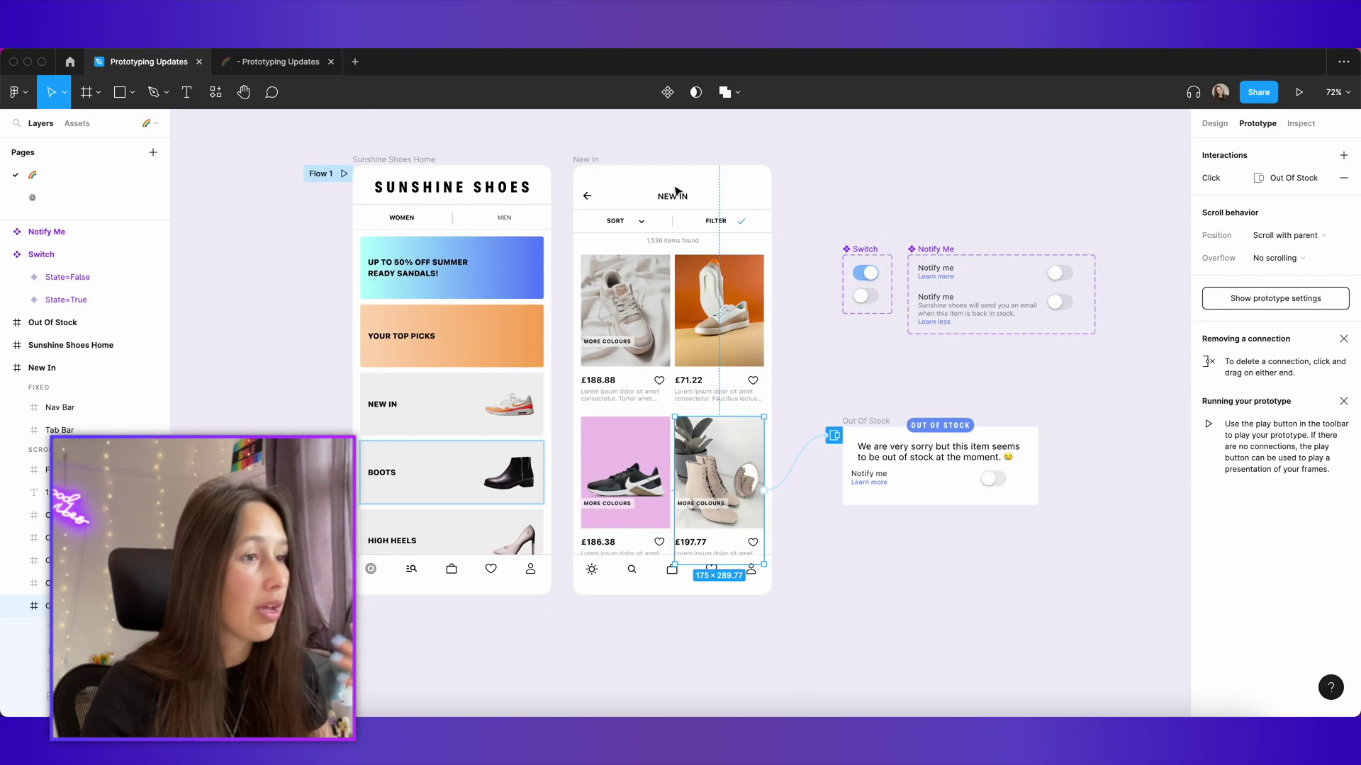
{"action": "left_click_drag", "start_coordinate": [925, 358], "coordinate": [830, 352]}
{"action": "left_click", "coordinate": [856, 246]}
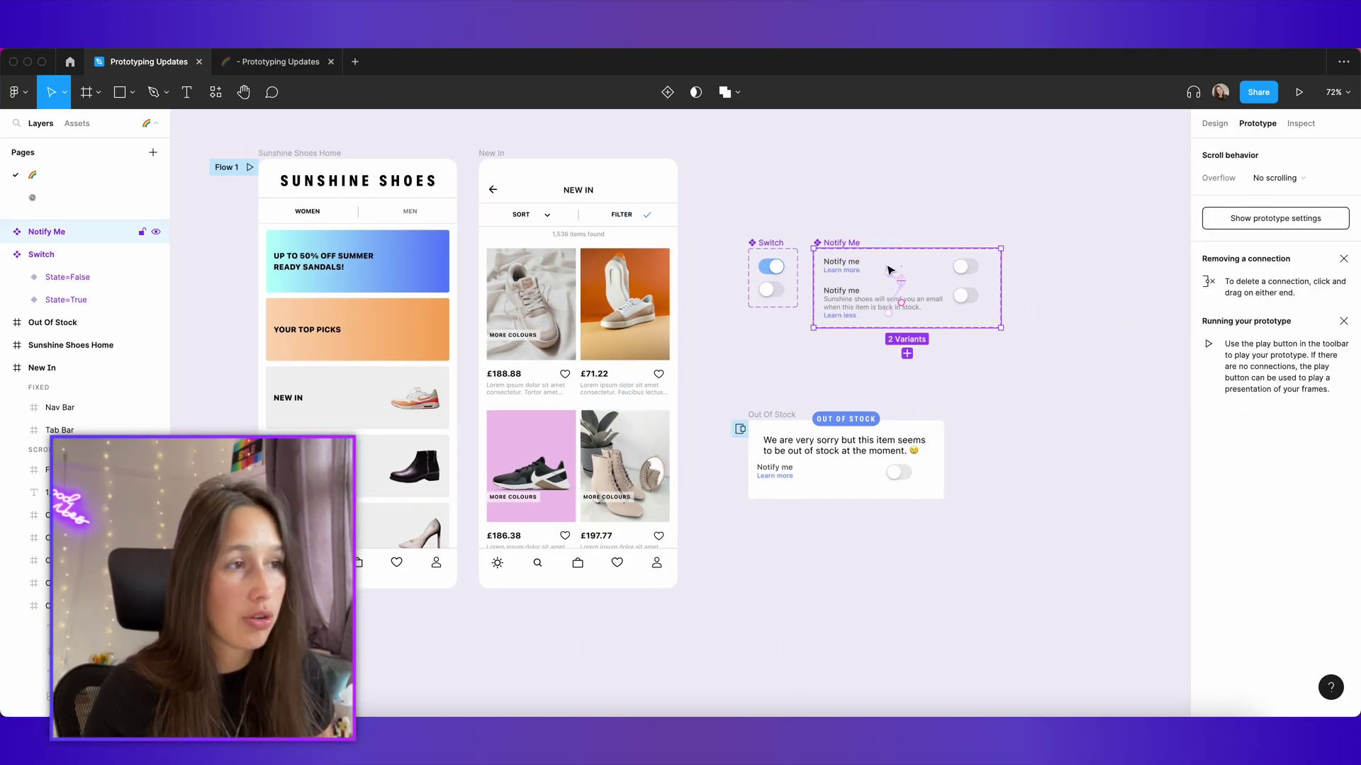
{"action": "scroll", "coordinate": [891, 270], "scroll_direction": "up", "scroll_amount": 5}
{"action": "left_click_drag", "start_coordinate": [891, 279], "coordinate": [916, 307]}
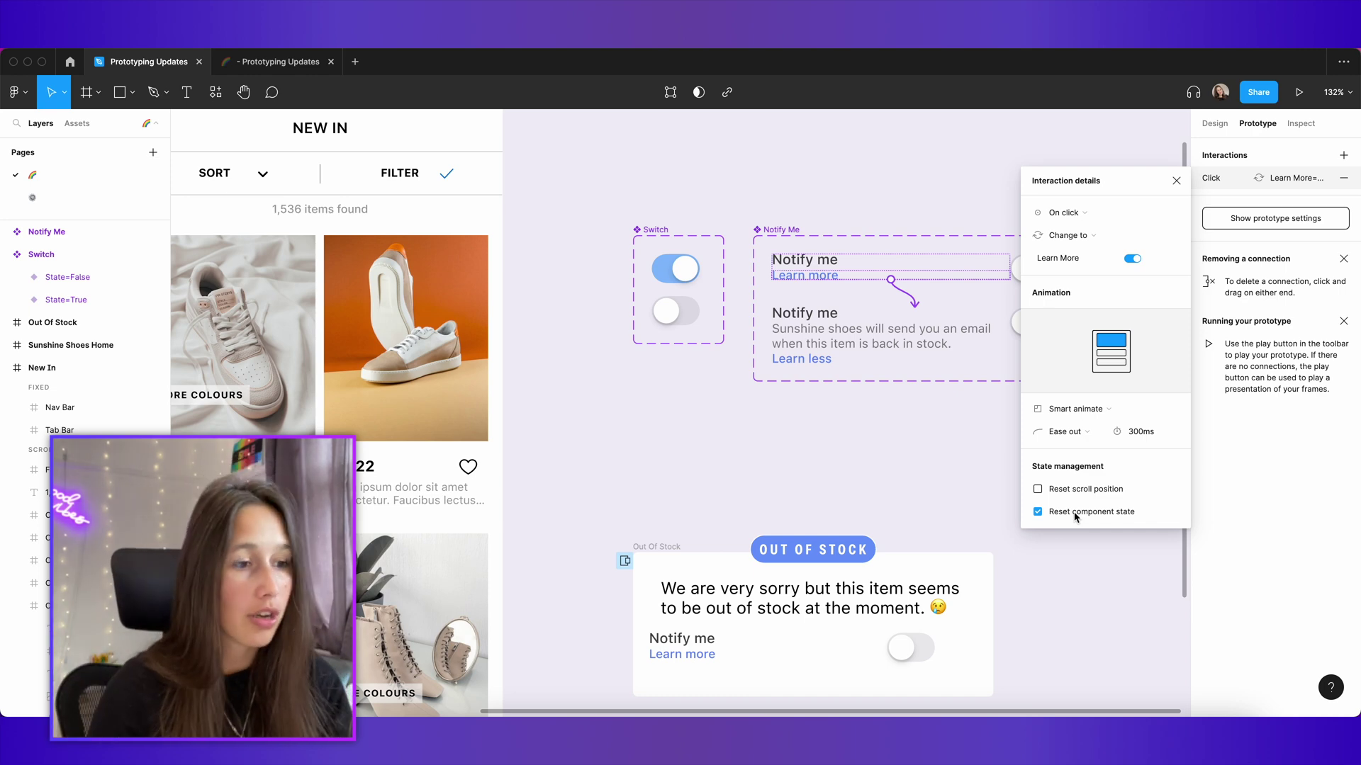
Step: Turn on Reset component state, inspect the Learn less return connection, and start the prototype preview
{"action": "left_click", "coordinate": [1037, 512]}
{"action": "left_click", "coordinate": [926, 380]}
{"action": "left_click", "coordinate": [918, 325]}
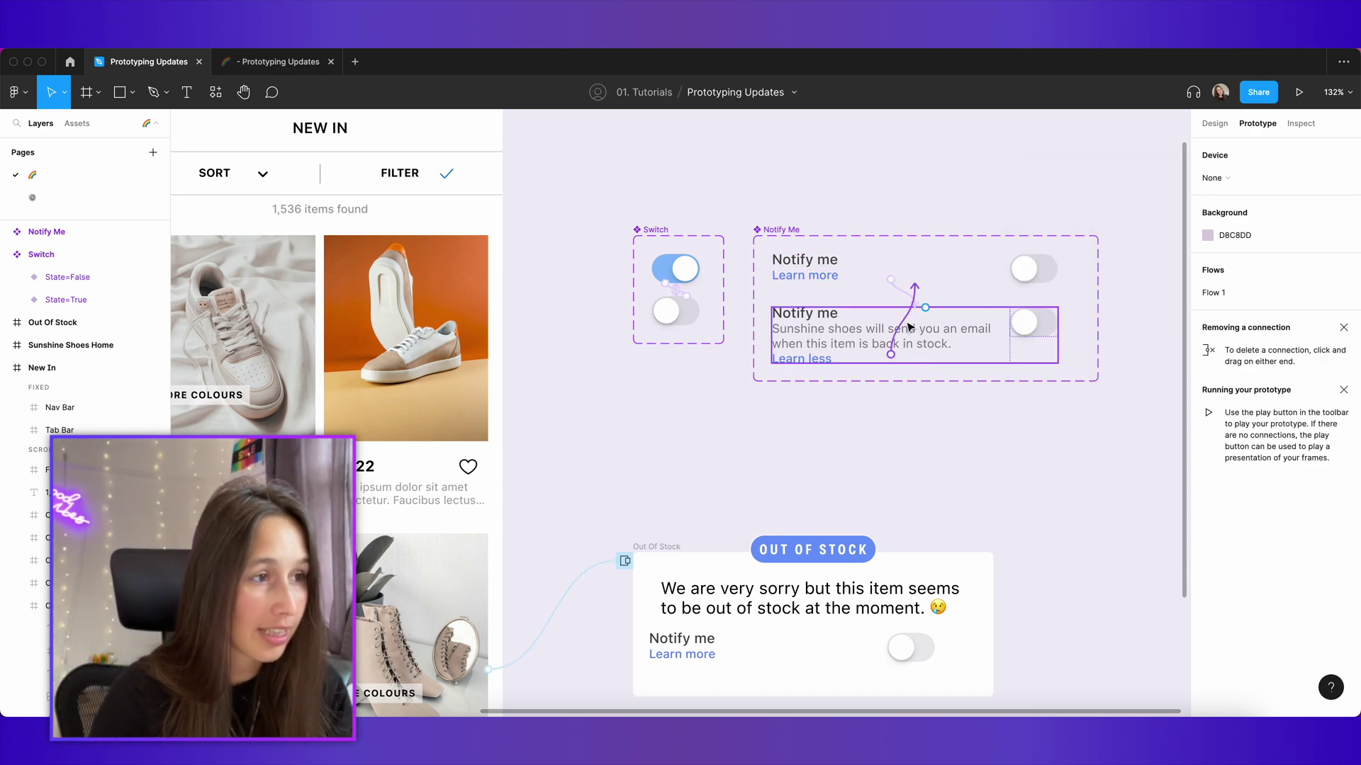
{"action": "left_click", "coordinate": [912, 328]}
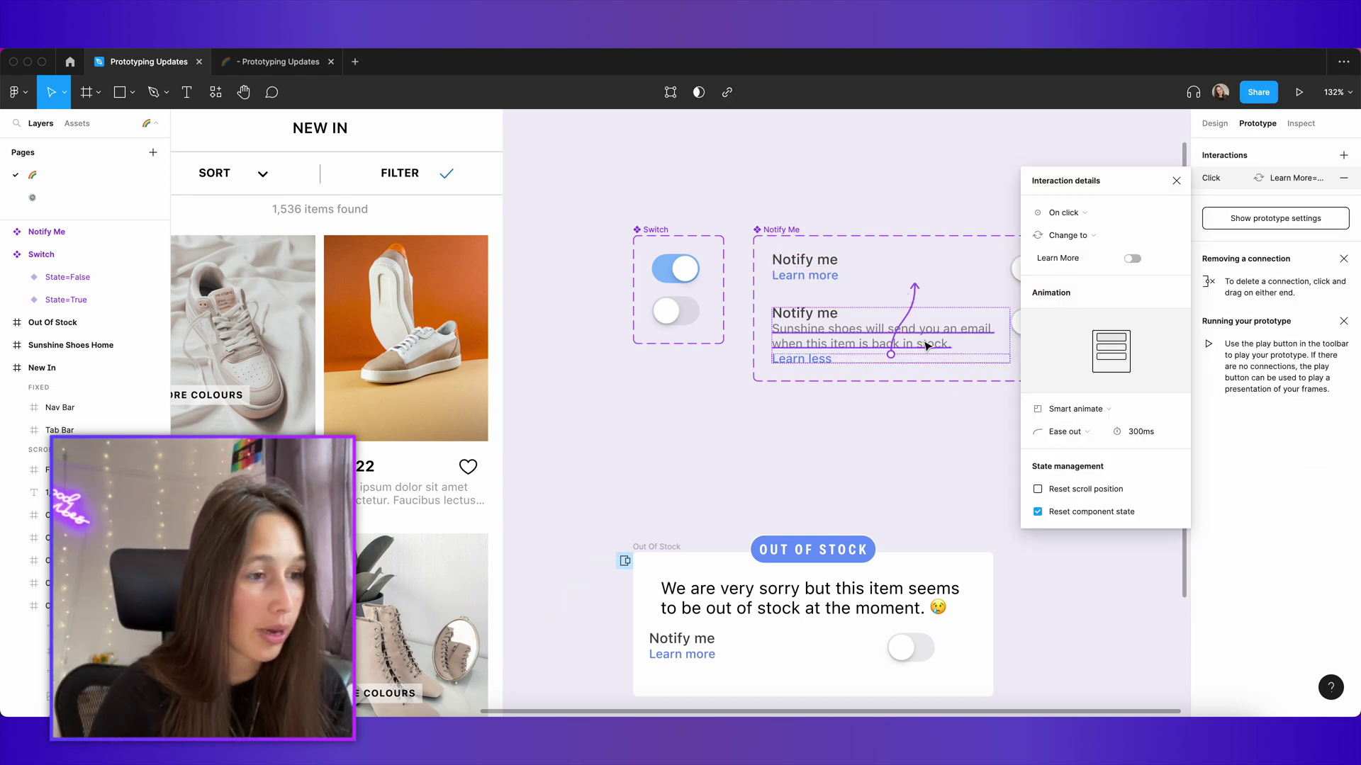
{"action": "left_click", "coordinate": [317, 71]}
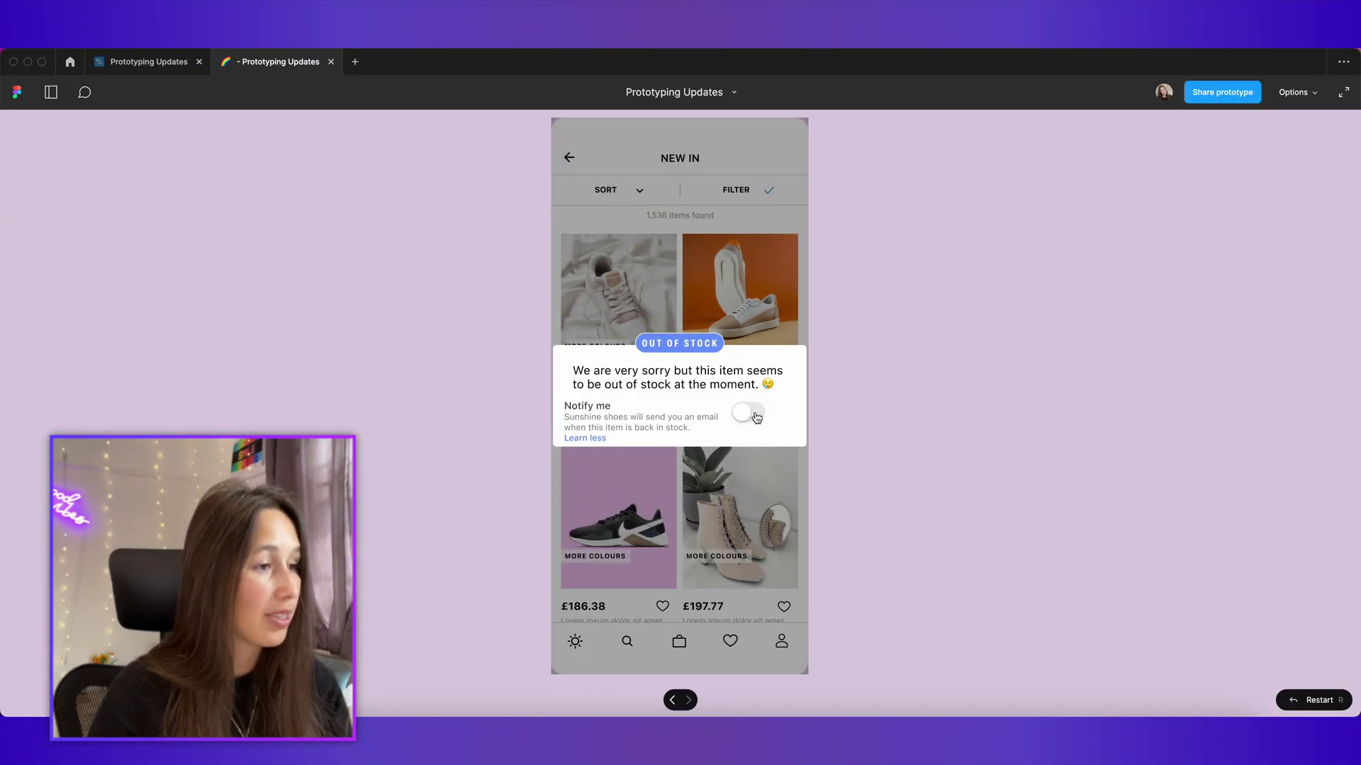
Step: Toggle Notify me on, collapse and re-expand its description, then close and reopen the overlay
{"action": "left_click", "coordinate": [751, 414]}
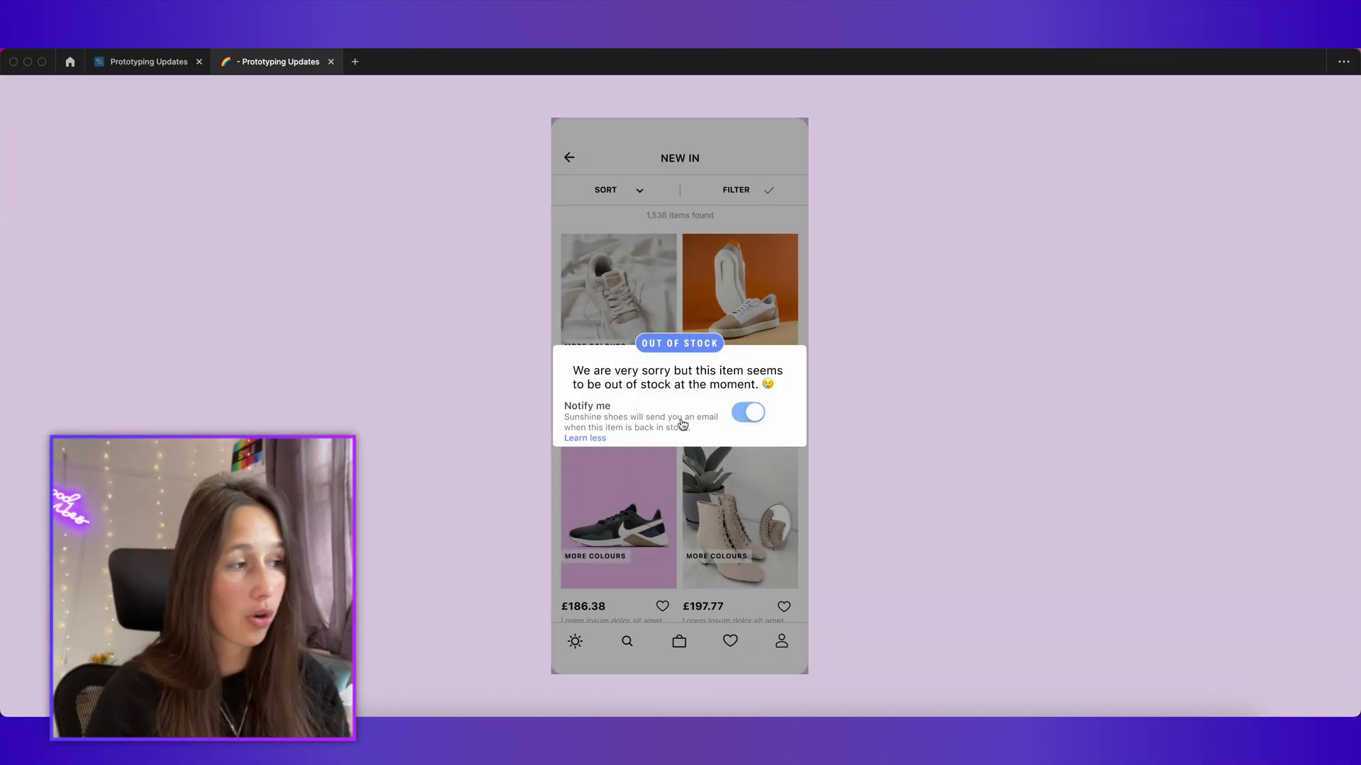
{"action": "left_click", "coordinate": [597, 439]}
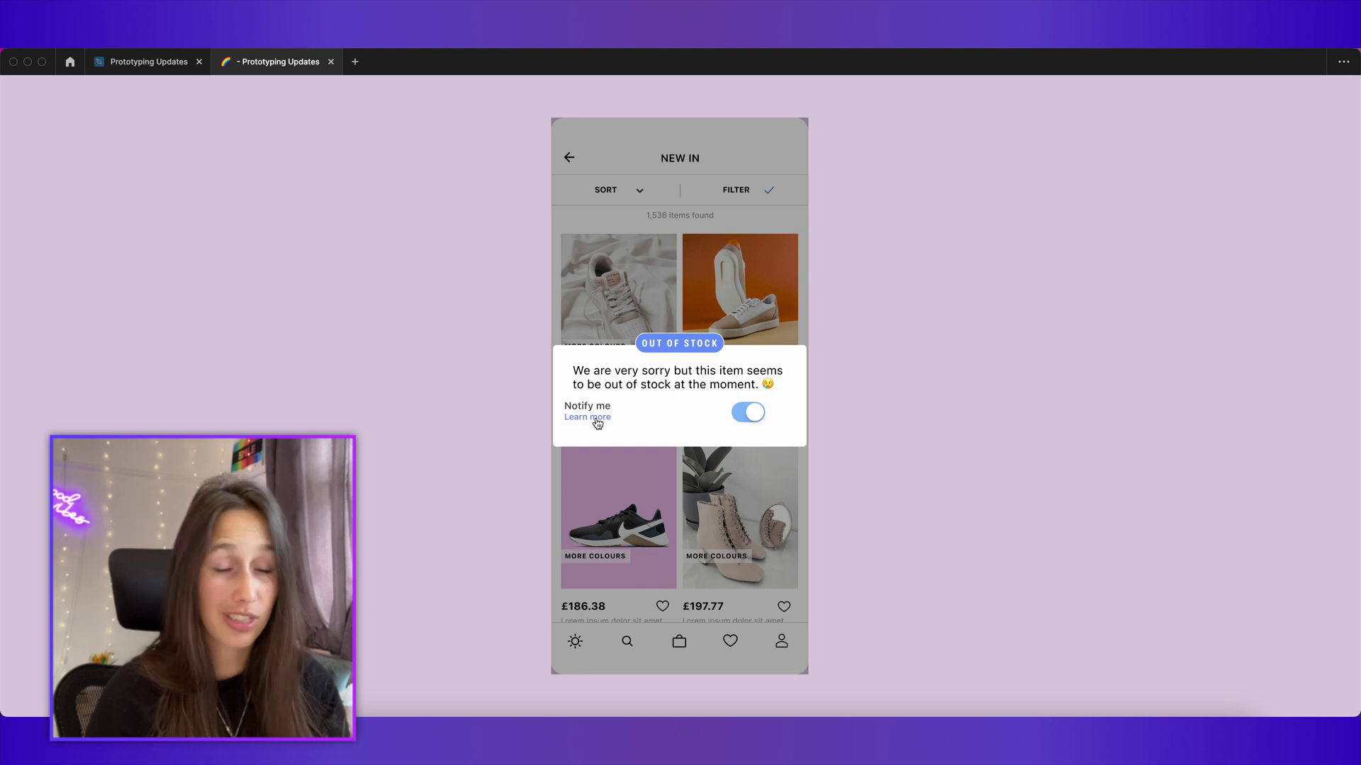
{"action": "left_click", "coordinate": [597, 419]}
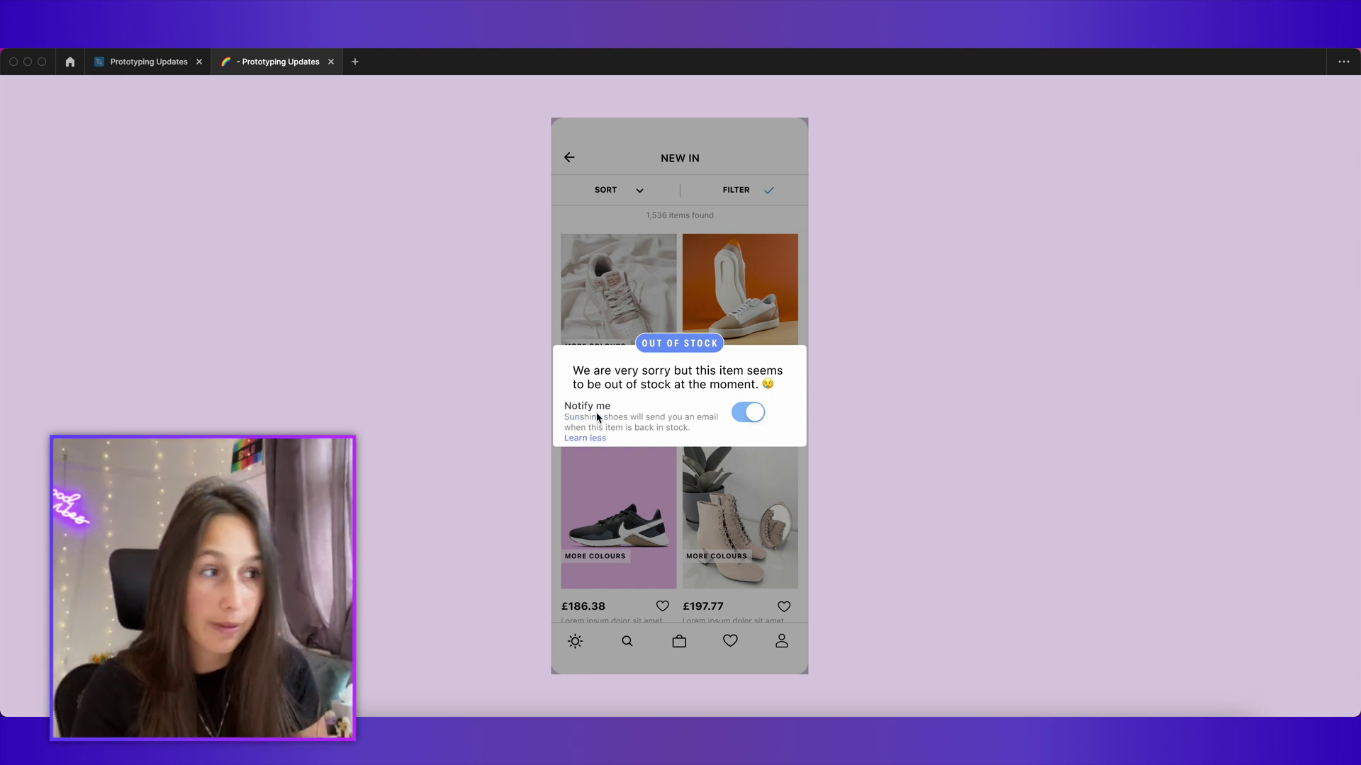
{"action": "left_click", "coordinate": [729, 290]}
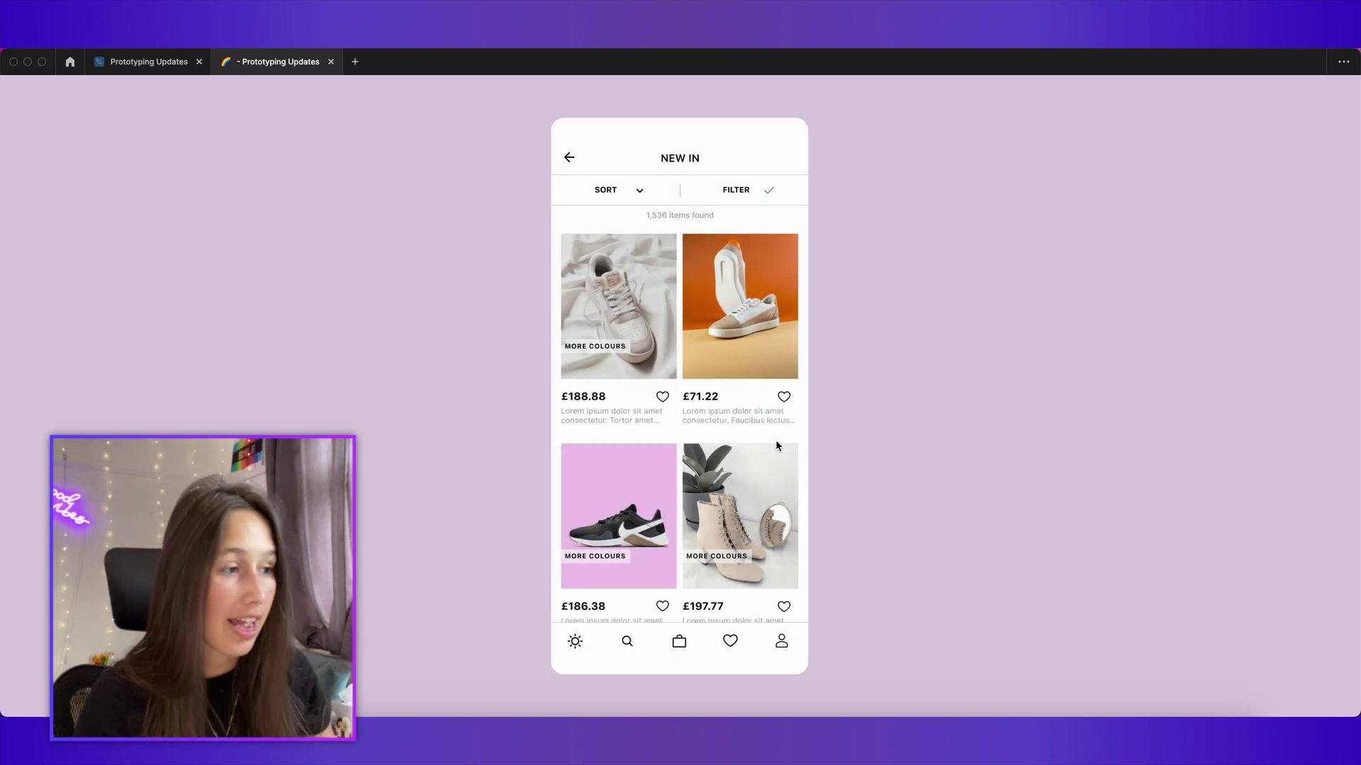
{"action": "left_click", "coordinate": [775, 454]}
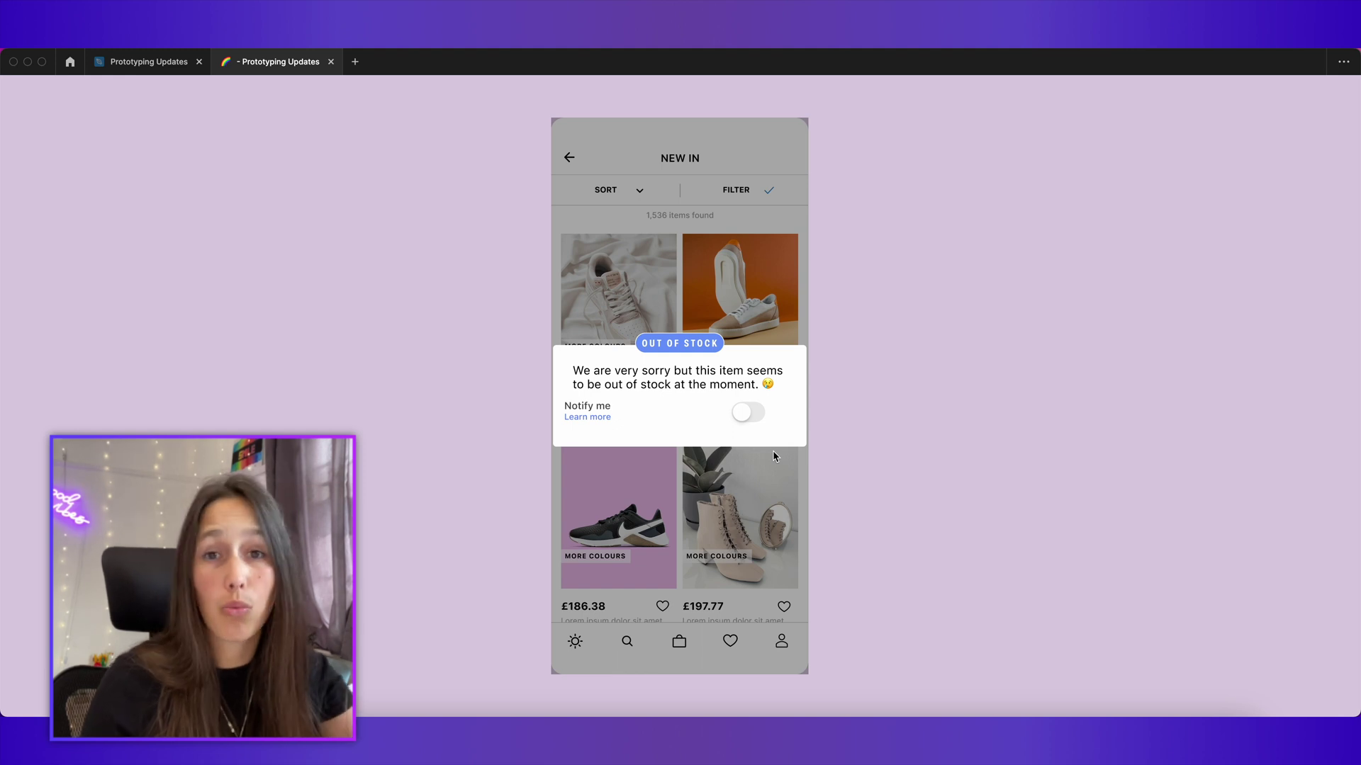
Step: Turn Notify me on, then uncheck Reset component state on the boots' link to Out Of Stock
{"action": "left_click", "coordinate": [747, 412]}
{"action": "left_click", "coordinate": [580, 418]}
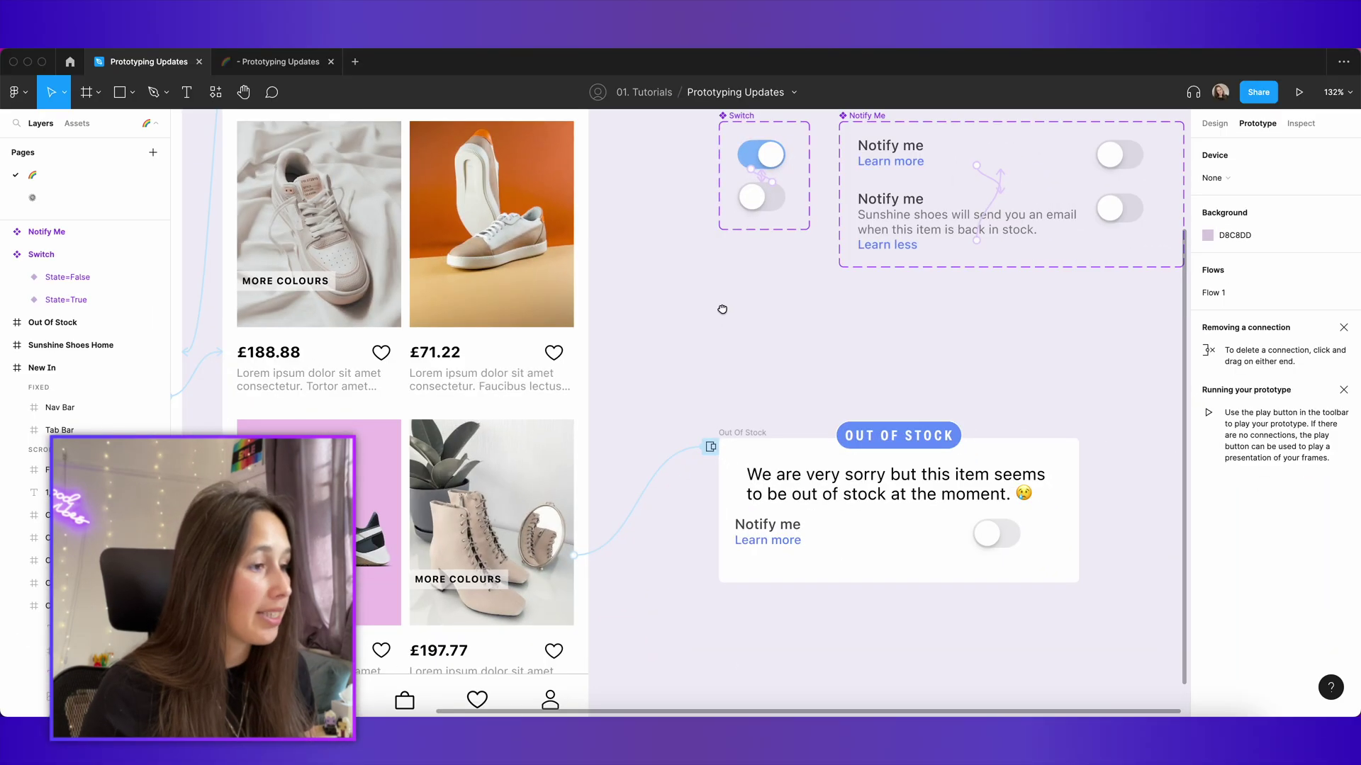
{"action": "scroll", "coordinate": [722, 309], "scroll_direction": "down", "scroll_amount": 3}
{"action": "left_click", "coordinate": [737, 377]}
{"action": "scroll", "coordinate": [1133, 515], "scroll_direction": "down", "scroll_amount": 2}
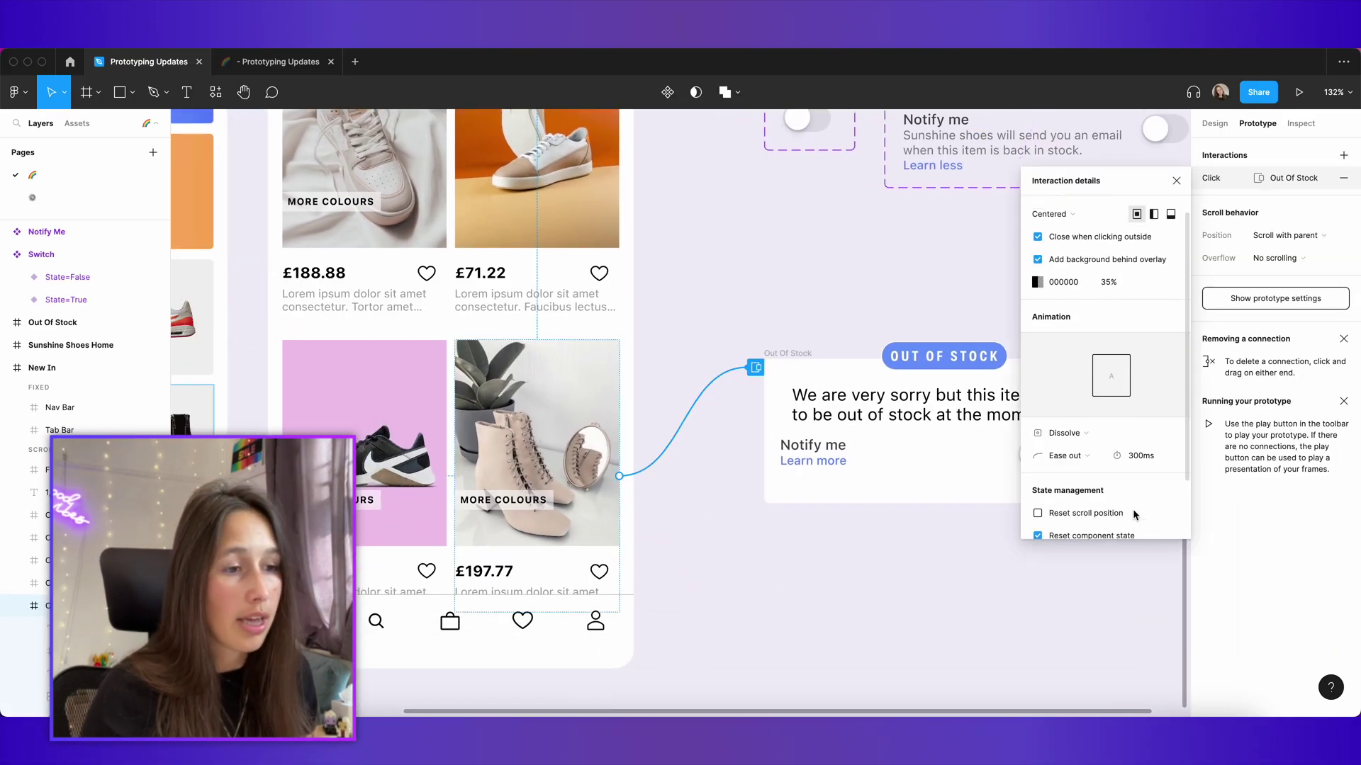
{"action": "scroll", "coordinate": [1134, 515], "scroll_direction": "down", "scroll_amount": 1}
{"action": "left_click", "coordinate": [1095, 526]}
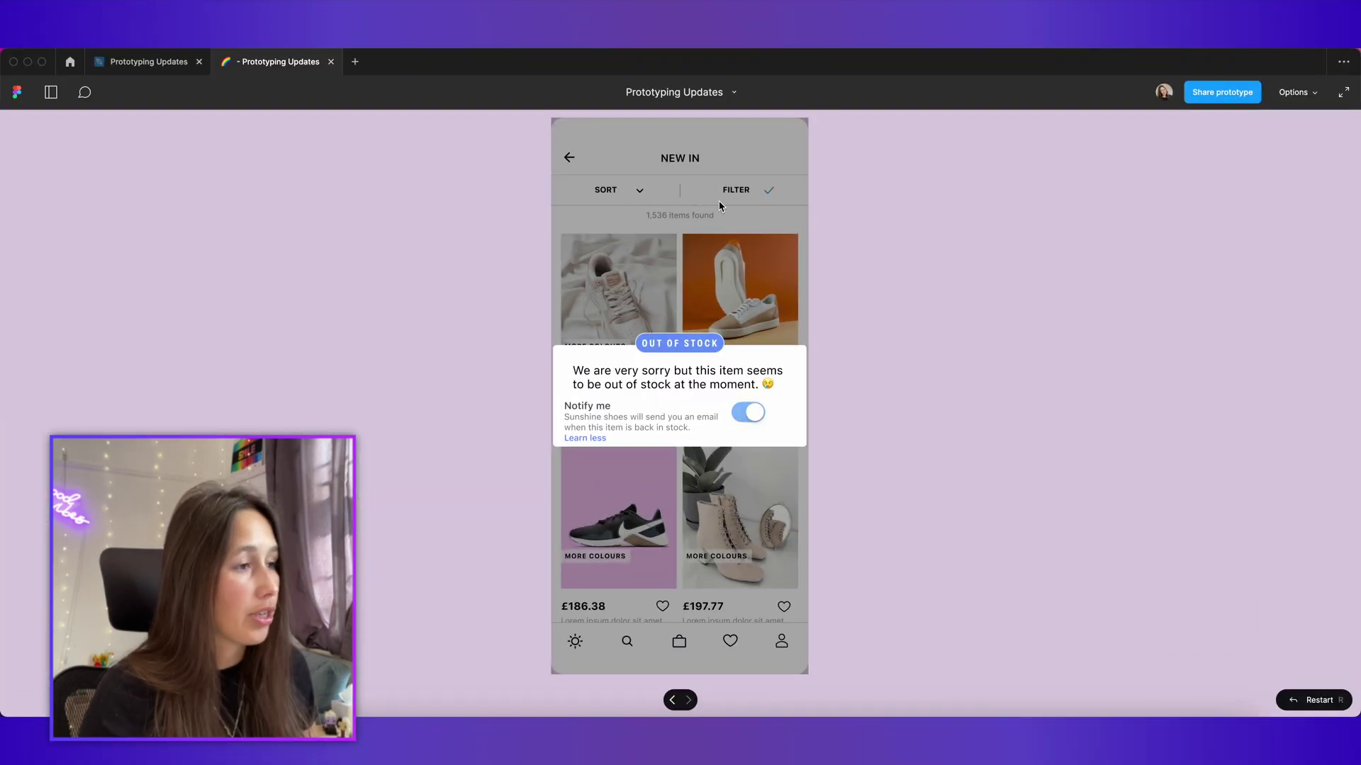
Step: Close and reopen the Out of Stock overlay to confirm the Notify me toggle stays on
{"action": "left_click", "coordinate": [719, 202]}
{"action": "left_click", "coordinate": [757, 489]}
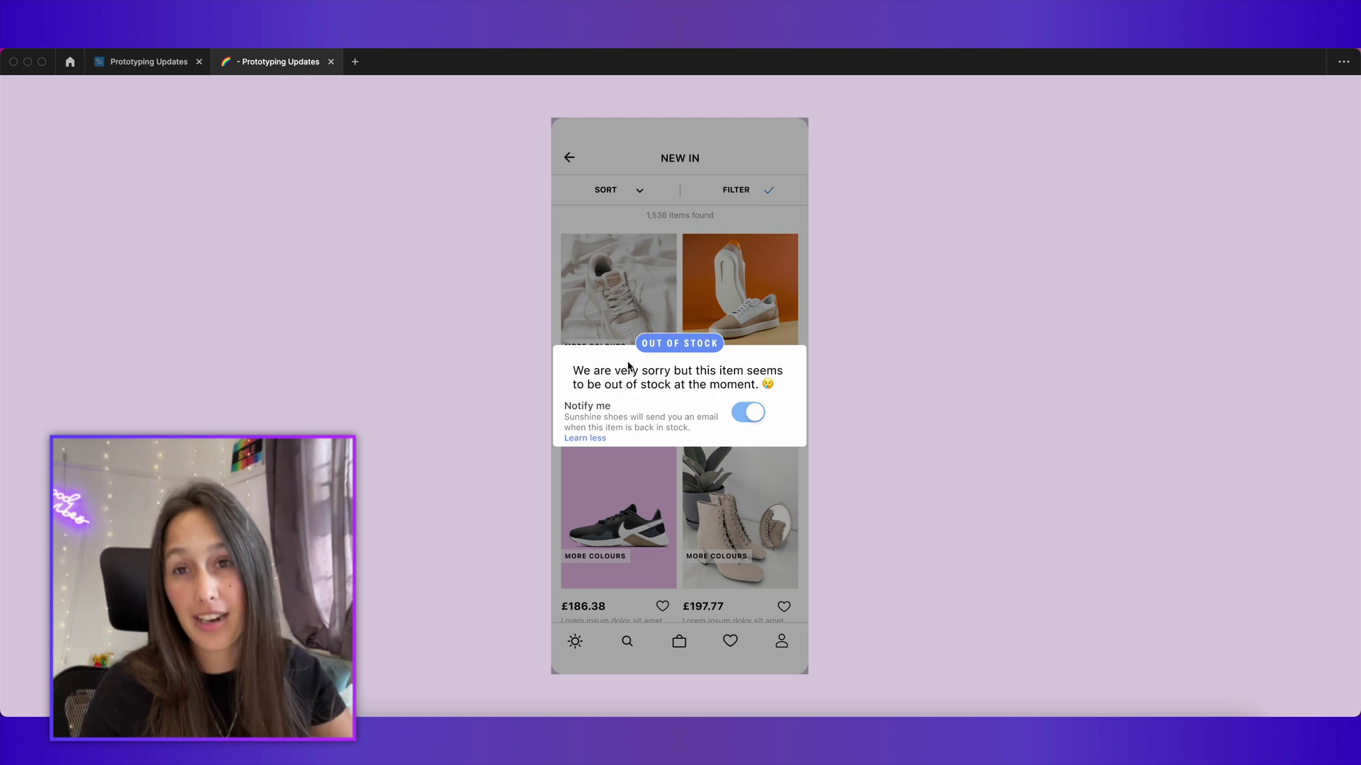
{"action": "left_click", "coordinate": [588, 438]}
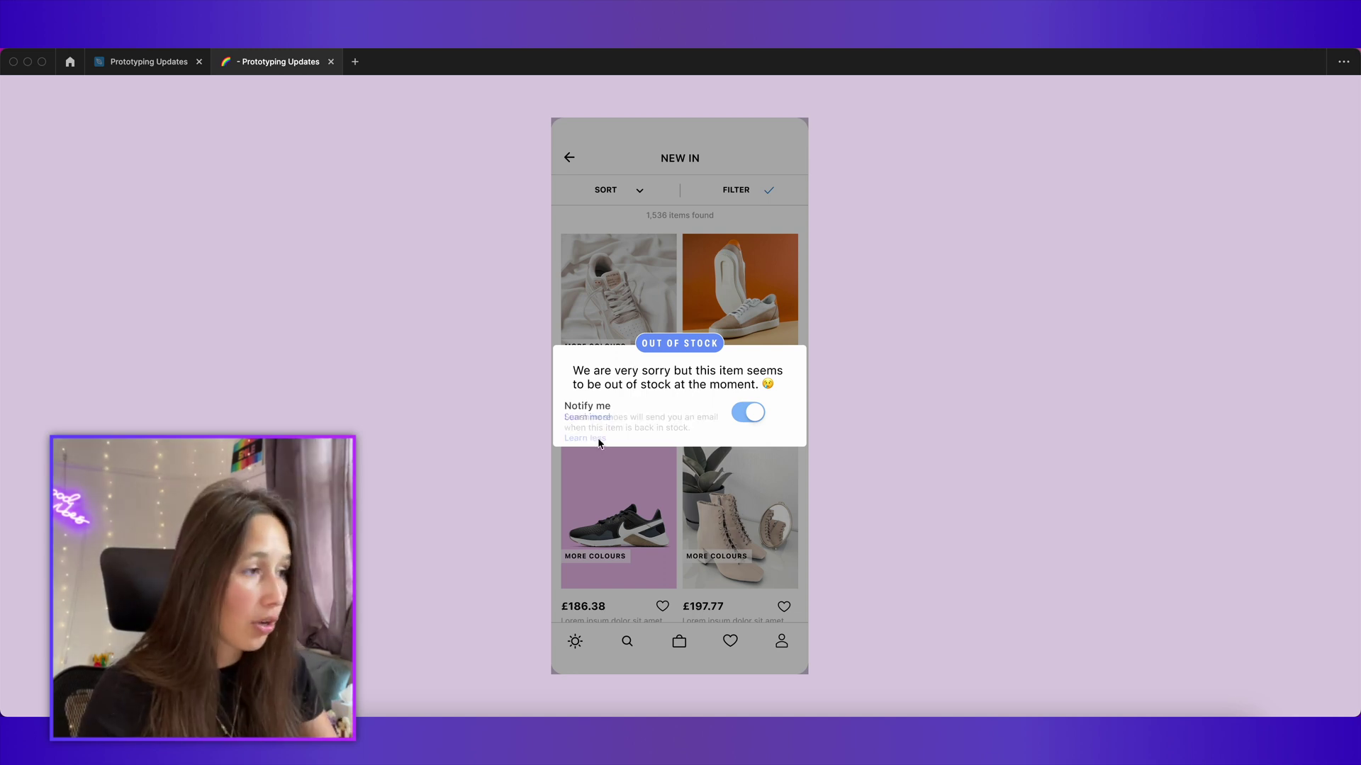
{"action": "left_click", "coordinate": [706, 286]}
{"action": "left_click", "coordinate": [706, 287]}
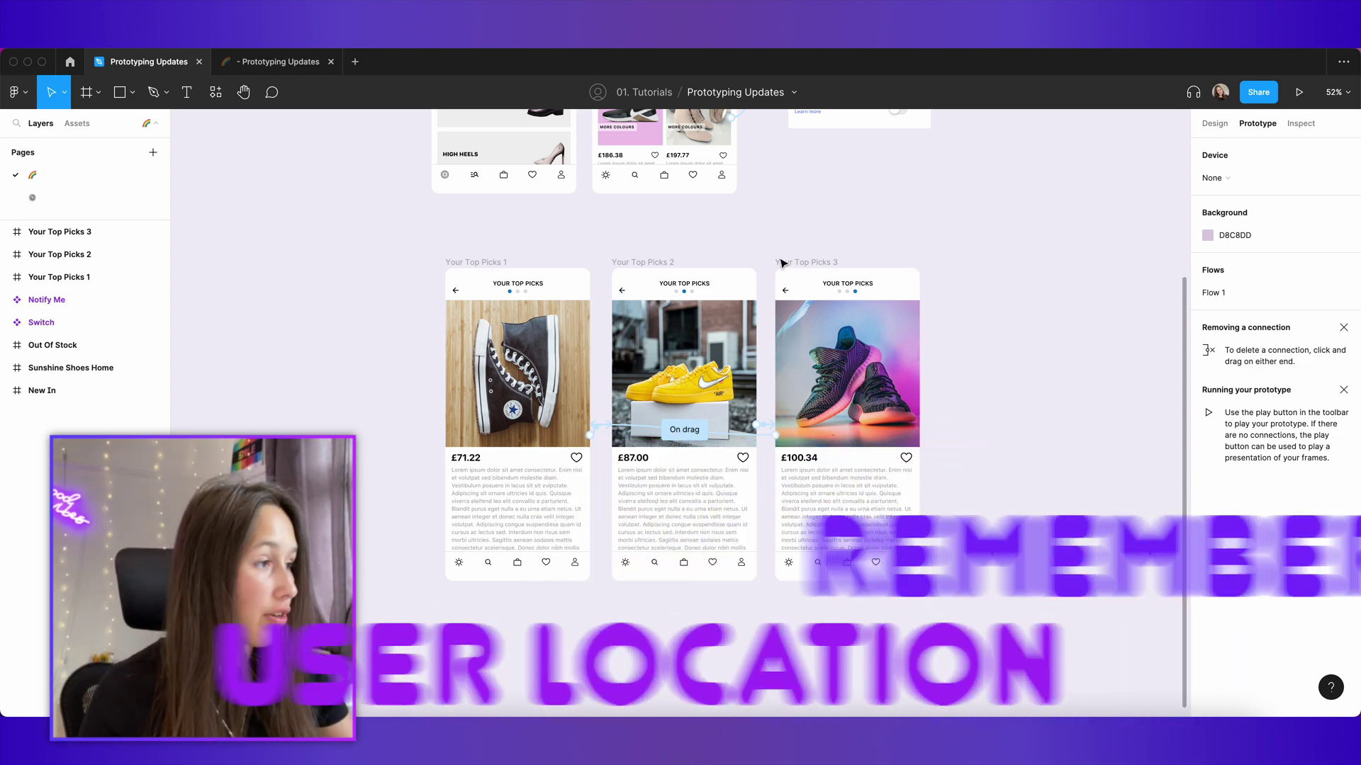
Step: Make Your Top Picks 1 the Flow 2 starting point and swipe the preview to the yellow Nike shoe
{"action": "scroll", "coordinate": [719, 237], "scroll_direction": "down", "scroll_amount": 2}
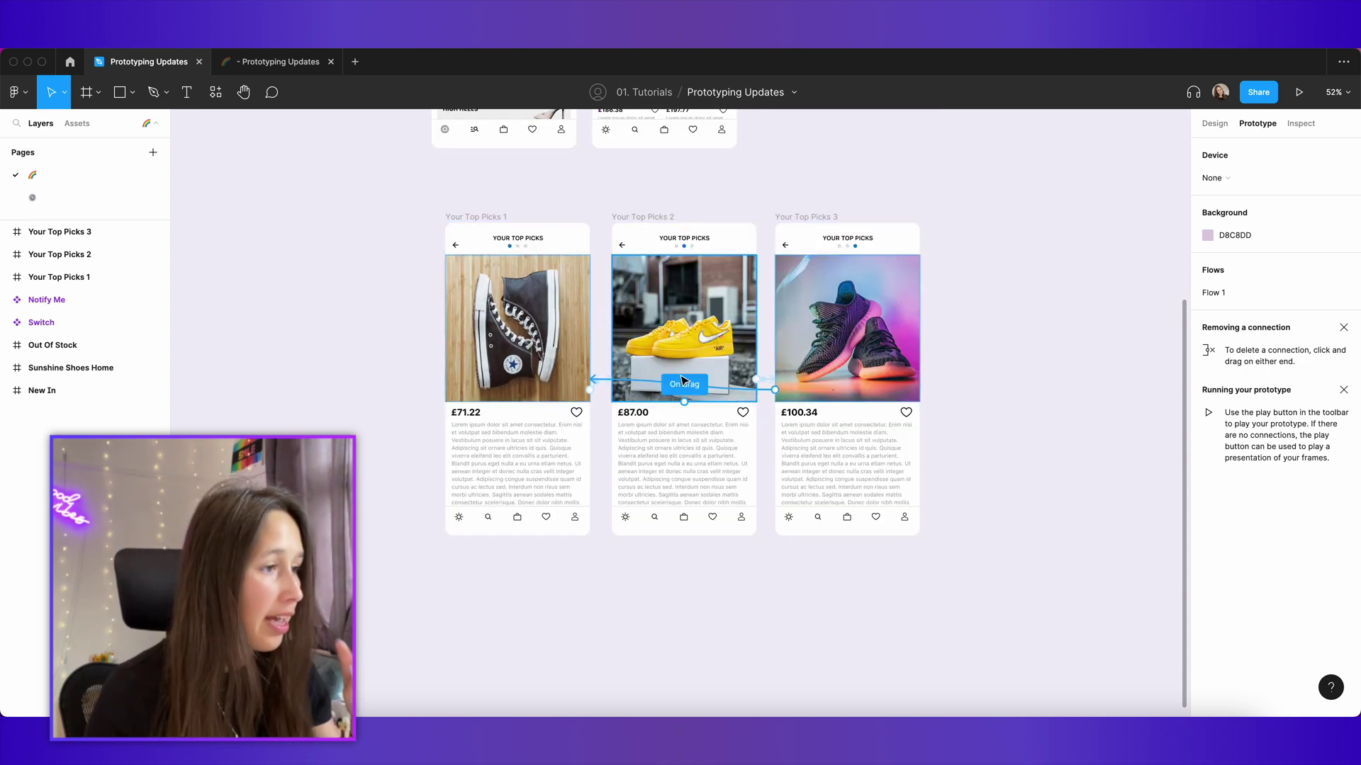
{"action": "left_click", "coordinate": [469, 217]}
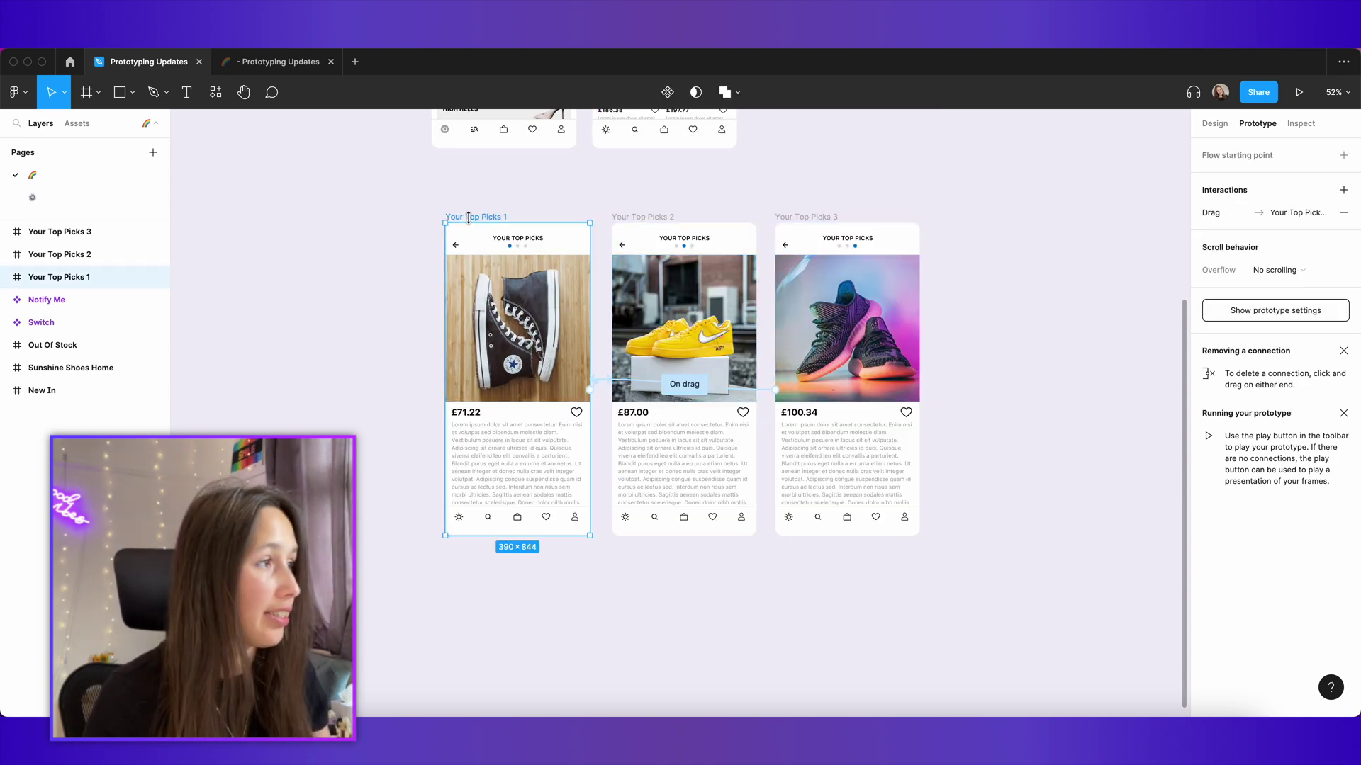
{"action": "left_click", "coordinate": [1344, 155]}
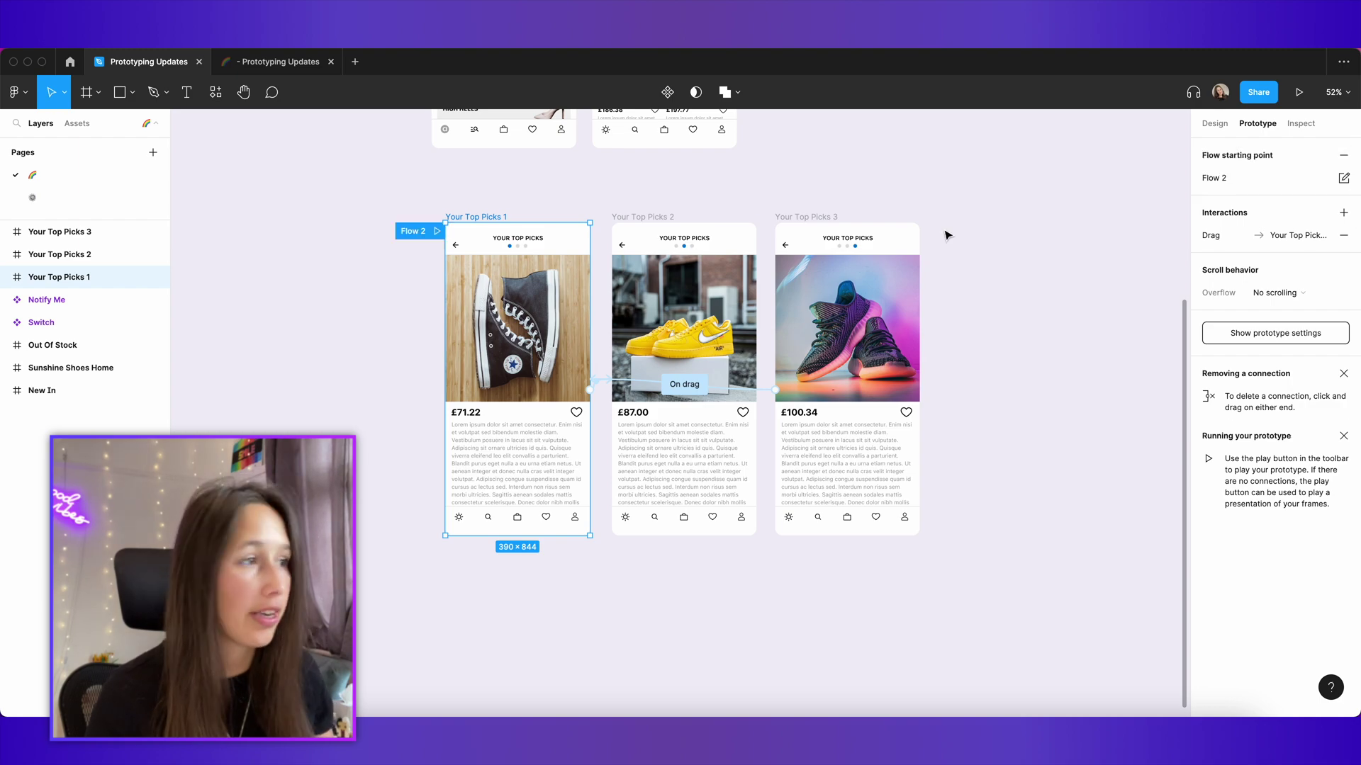
{"action": "left_click", "coordinate": [439, 231]}
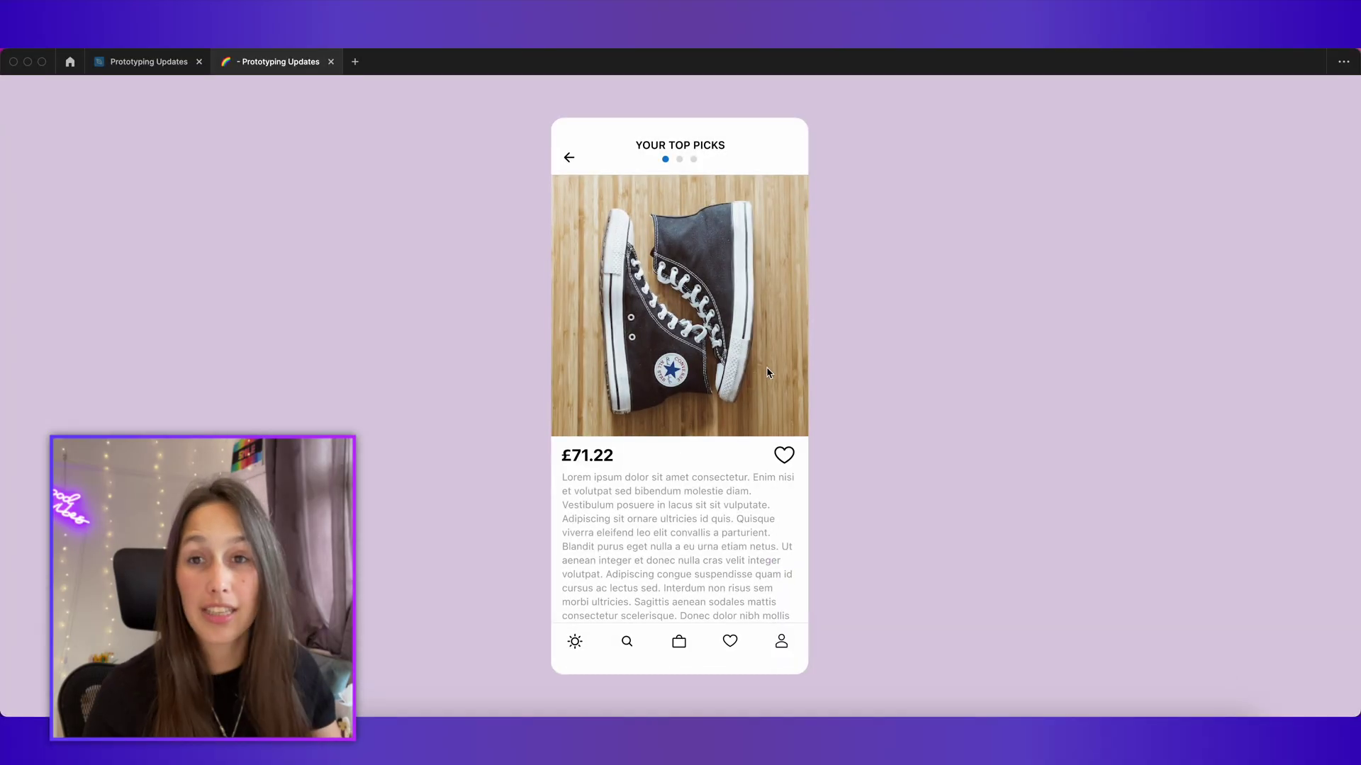
{"action": "left_click_drag", "start_coordinate": [750, 376], "coordinate": [664, 380]}
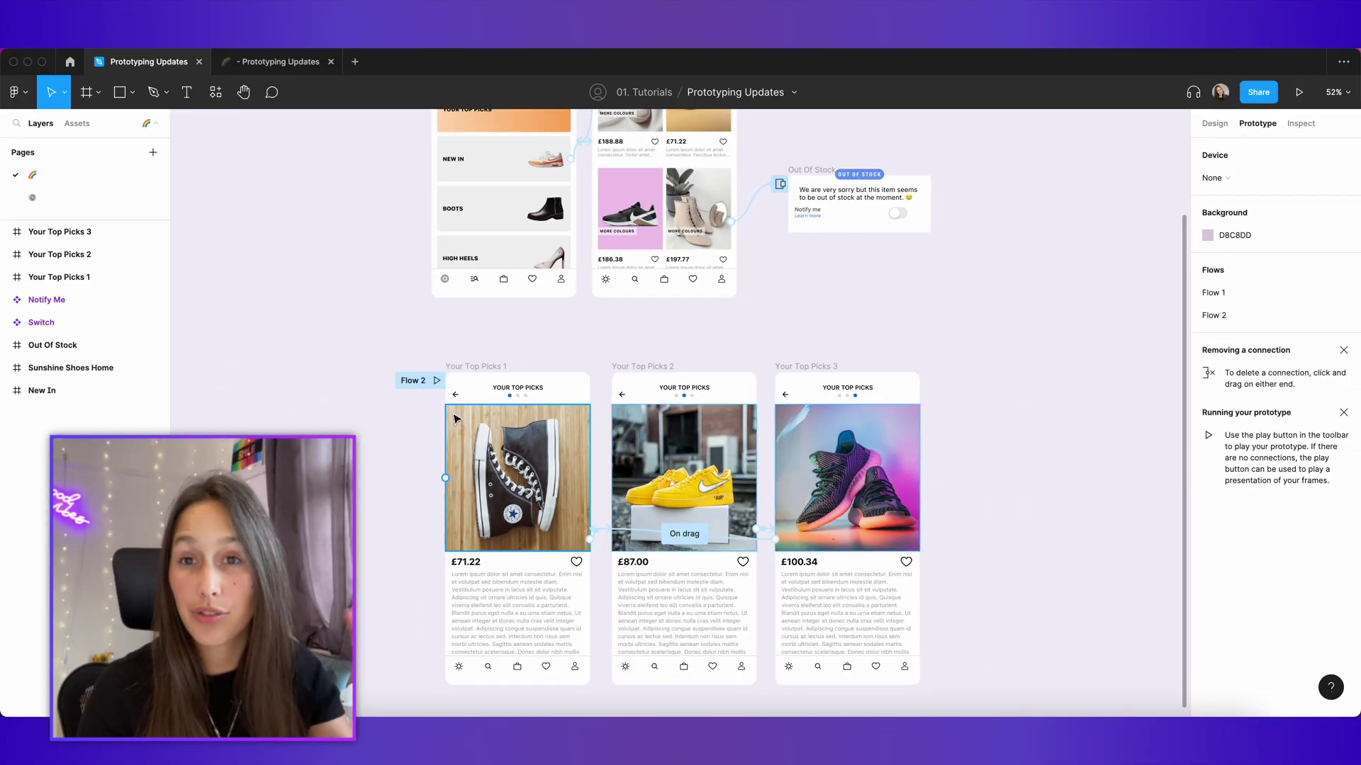
Step: Link the home screen's Your Top Picks card to Your Top Picks 1
{"action": "scroll", "coordinate": [521, 278], "scroll_direction": "up", "scroll_amount": 4}
{"action": "left_click", "coordinate": [528, 283]}
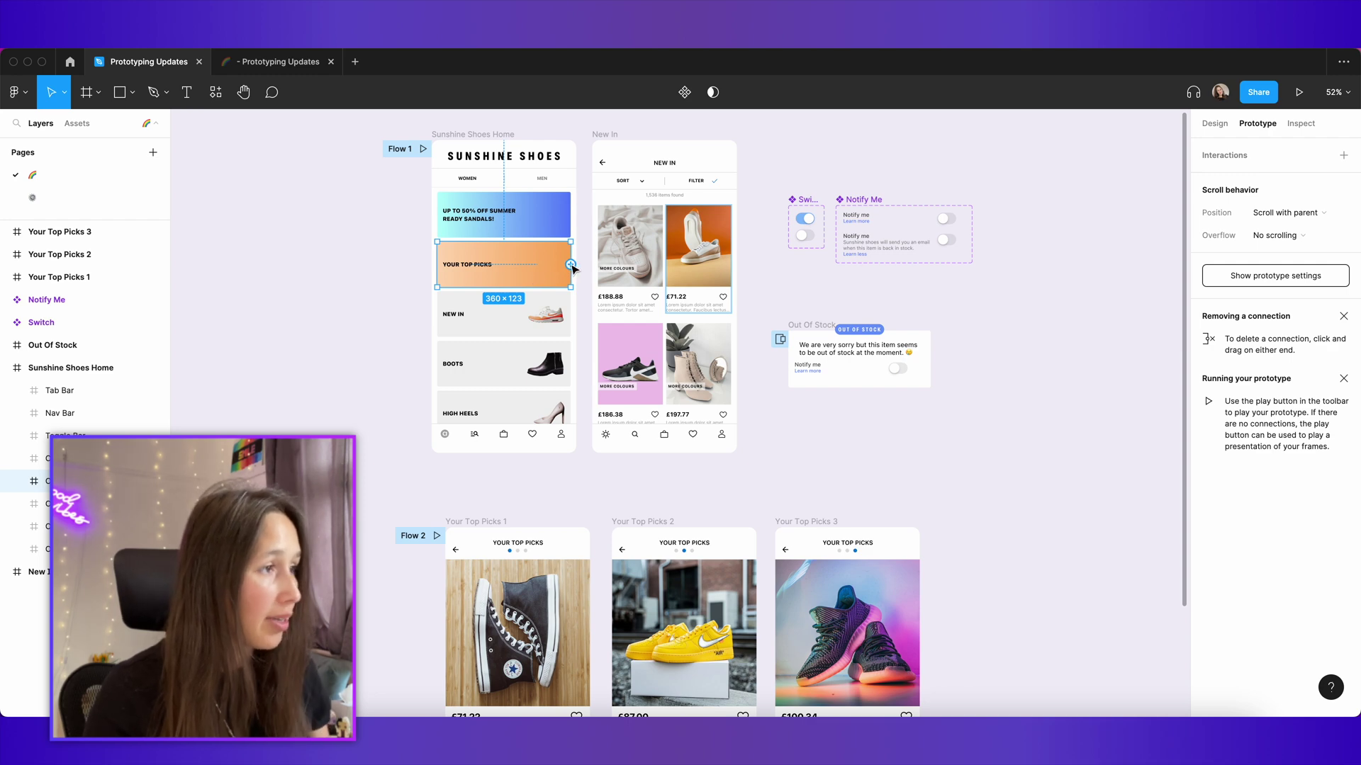
{"action": "left_click_drag", "start_coordinate": [570, 264], "coordinate": [537, 539]}
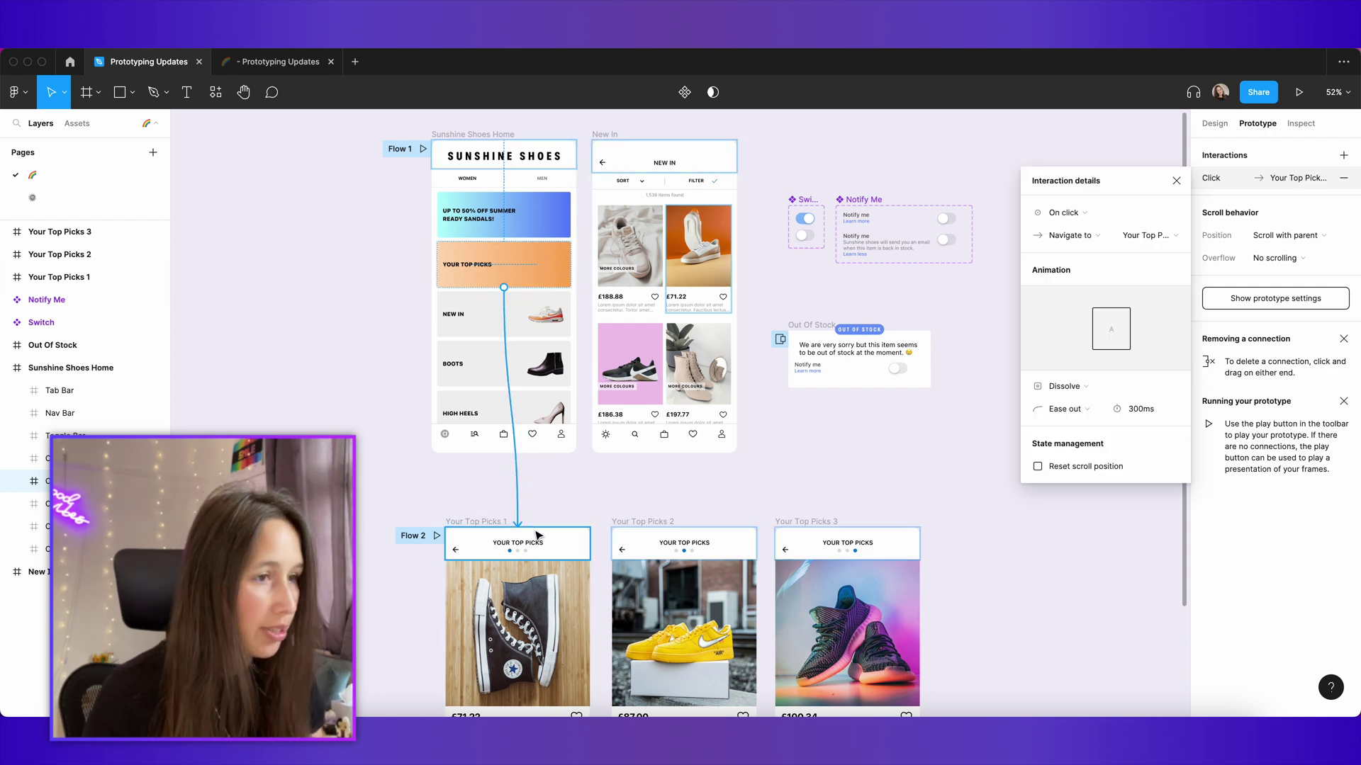
{"action": "scroll", "coordinate": [539, 536], "scroll_direction": "down", "scroll_amount": 4}
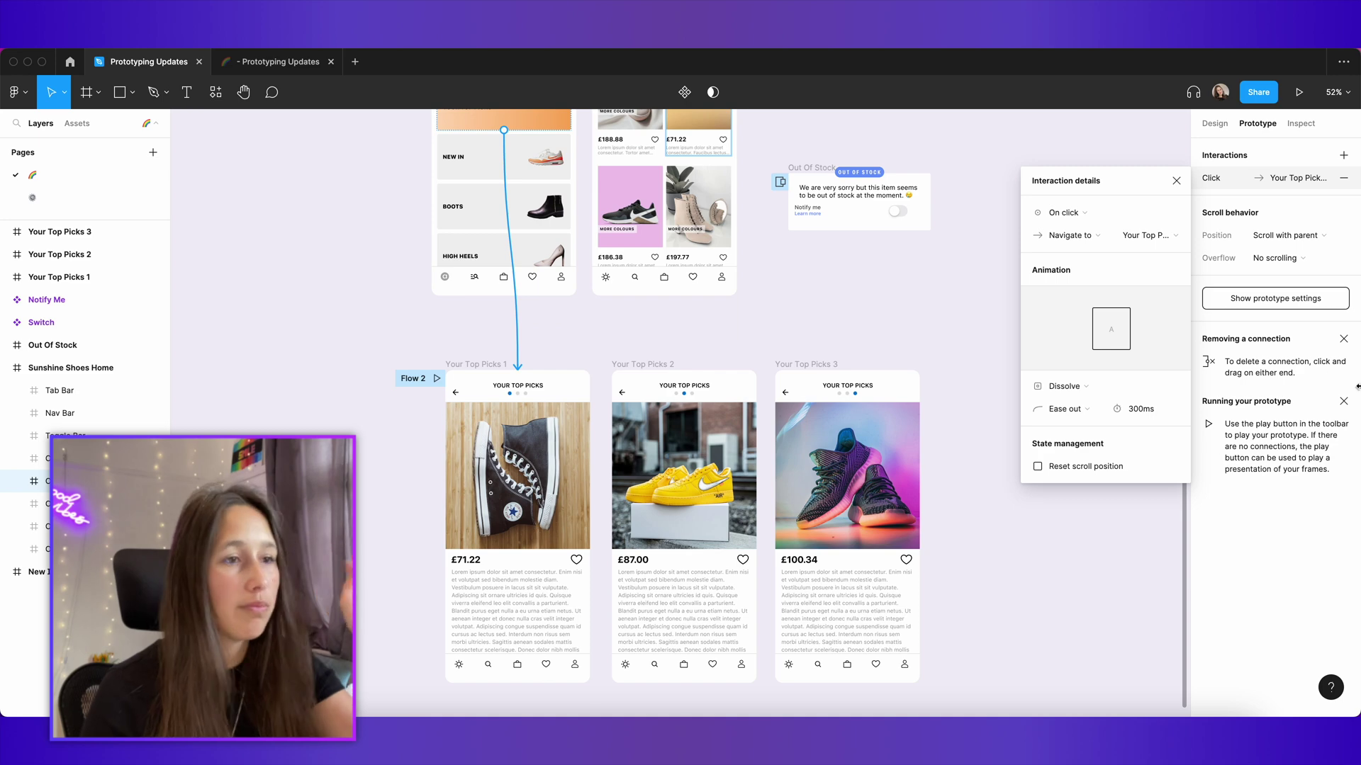
{"action": "left_click", "coordinate": [603, 341]}
{"action": "scroll", "coordinate": [975, 234], "scroll_direction": "up", "scroll_amount": 2}
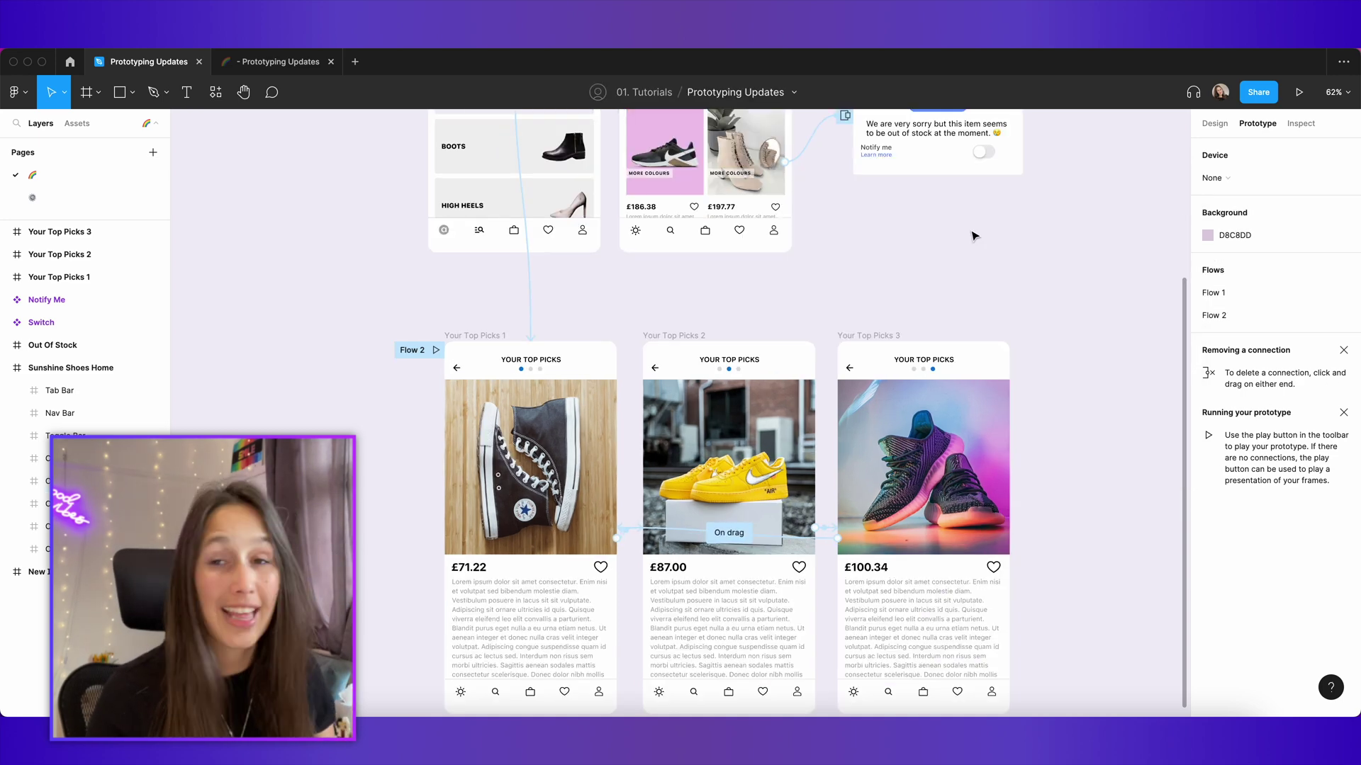
Step: Select the frames holding the back arrows on all three Your Top Picks screens
{"action": "left_click", "coordinate": [849, 368], "text": "shift+super"}
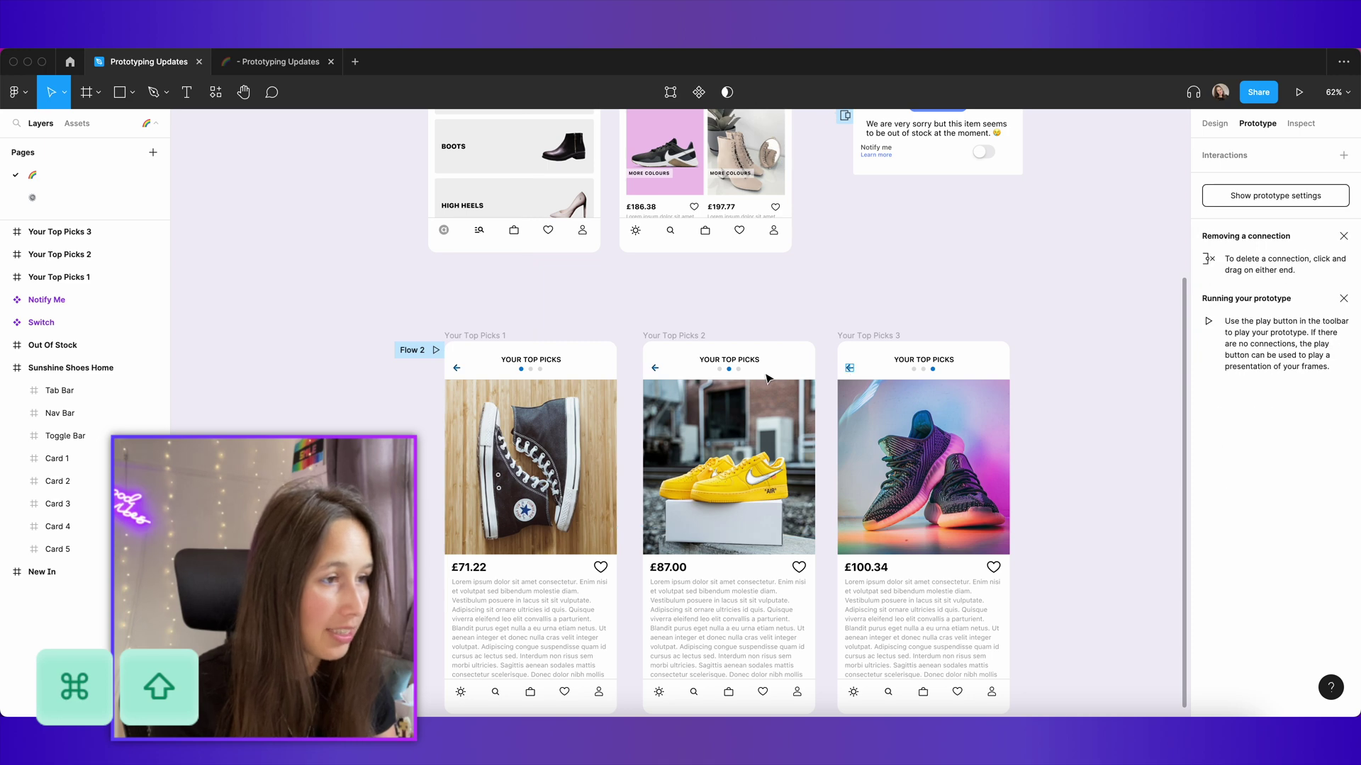
{"action": "left_click", "coordinate": [656, 369], "text": "shift+super"}
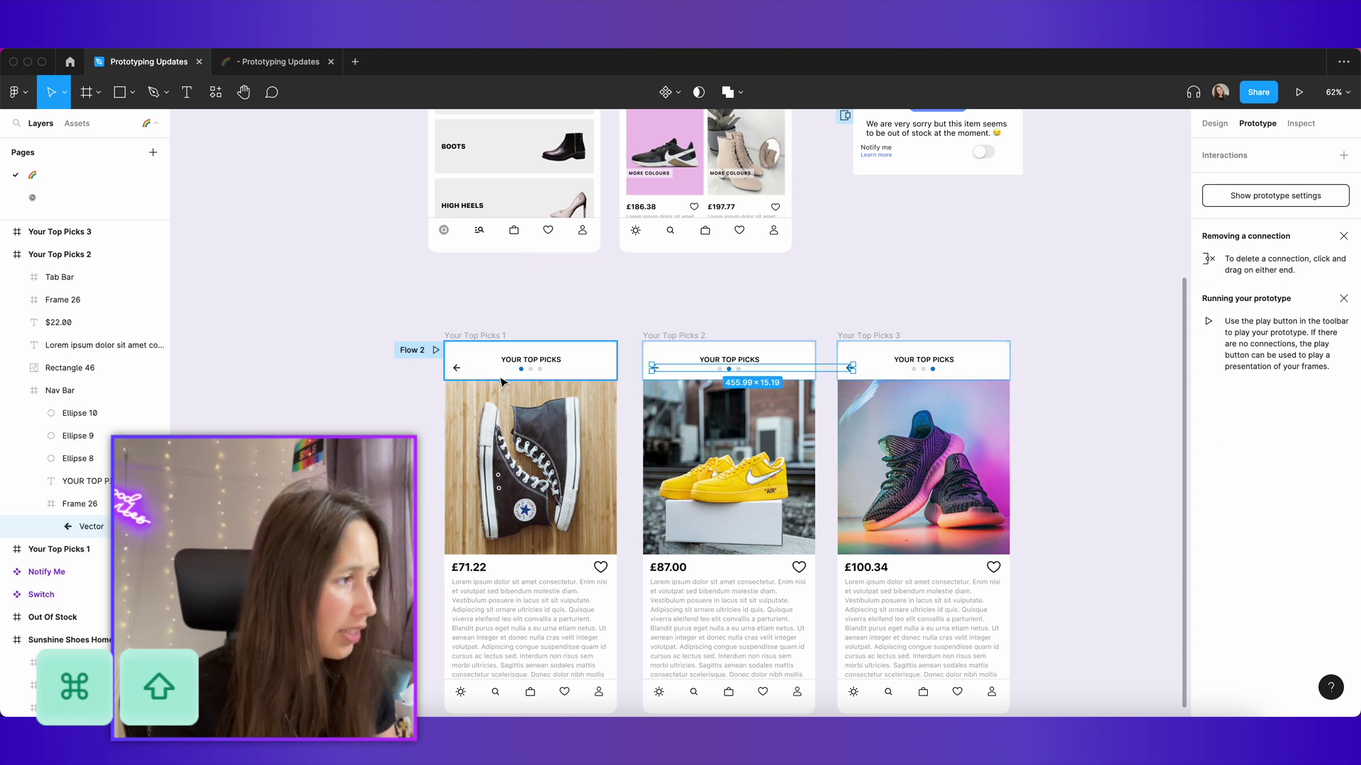
{"action": "left_click", "coordinate": [457, 369], "text": "shift+super"}
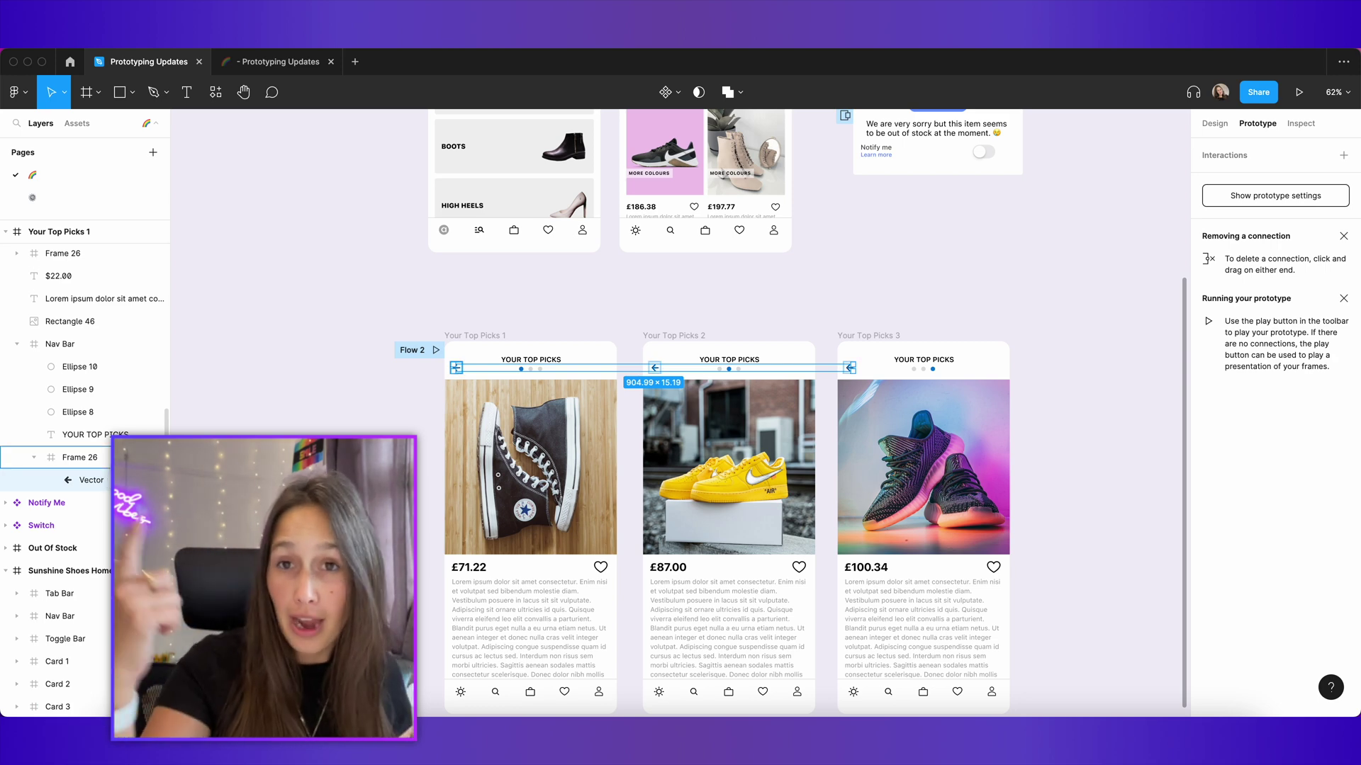
{"action": "key", "text": "shift+Return"}
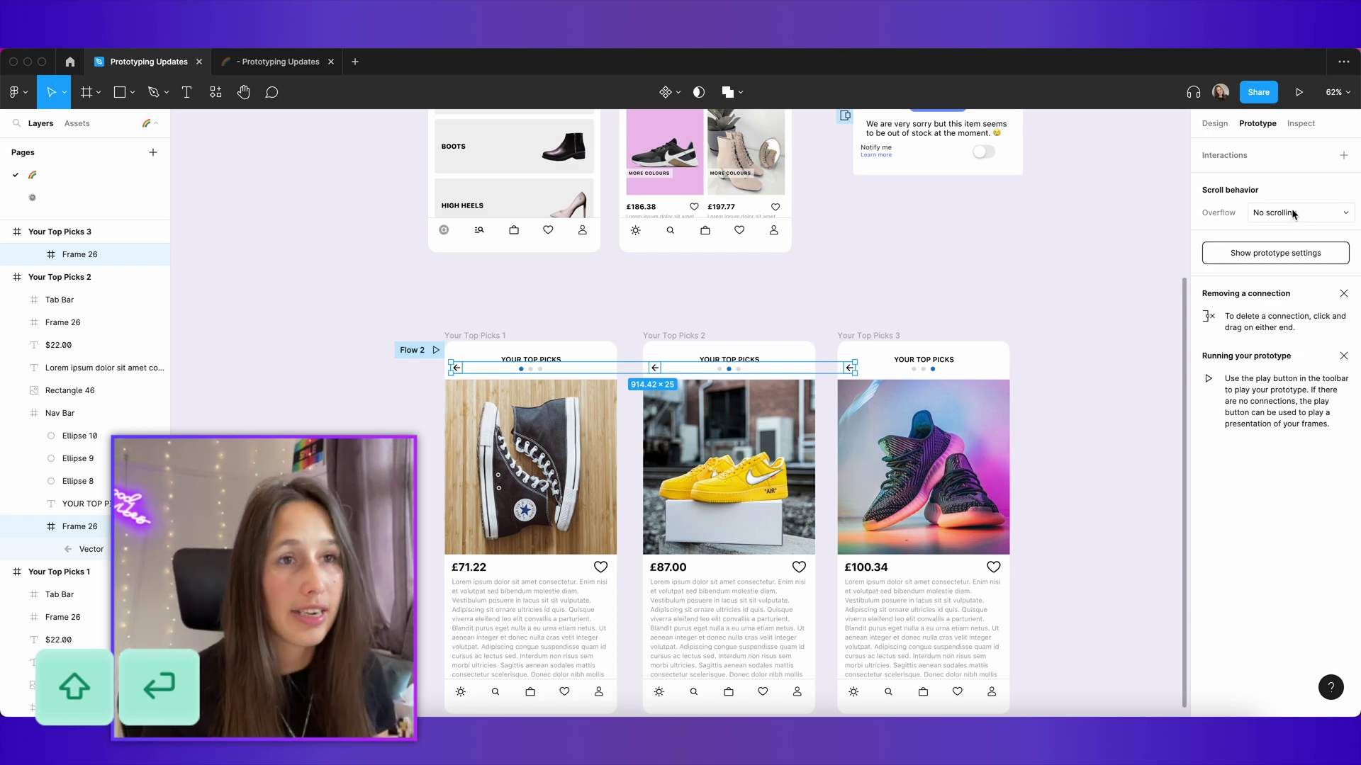
Step: Give the back arrows an On click Navigate to Sunshine Shoes Home interaction with Dissolve animation
{"action": "left_click", "coordinate": [1343, 155]}
{"action": "left_click", "coordinate": [1312, 178]}
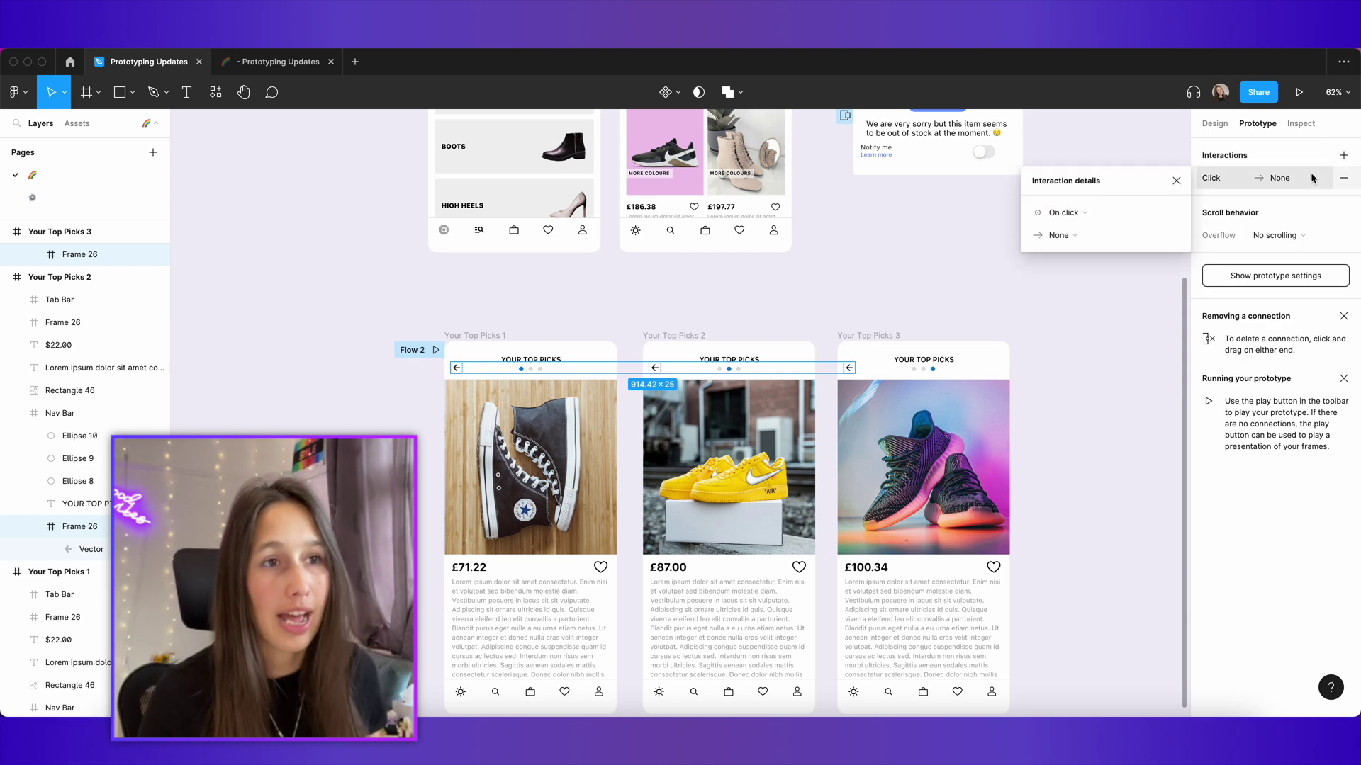
{"action": "left_click", "coordinate": [1058, 236]}
{"action": "left_click", "coordinate": [1121, 263]}
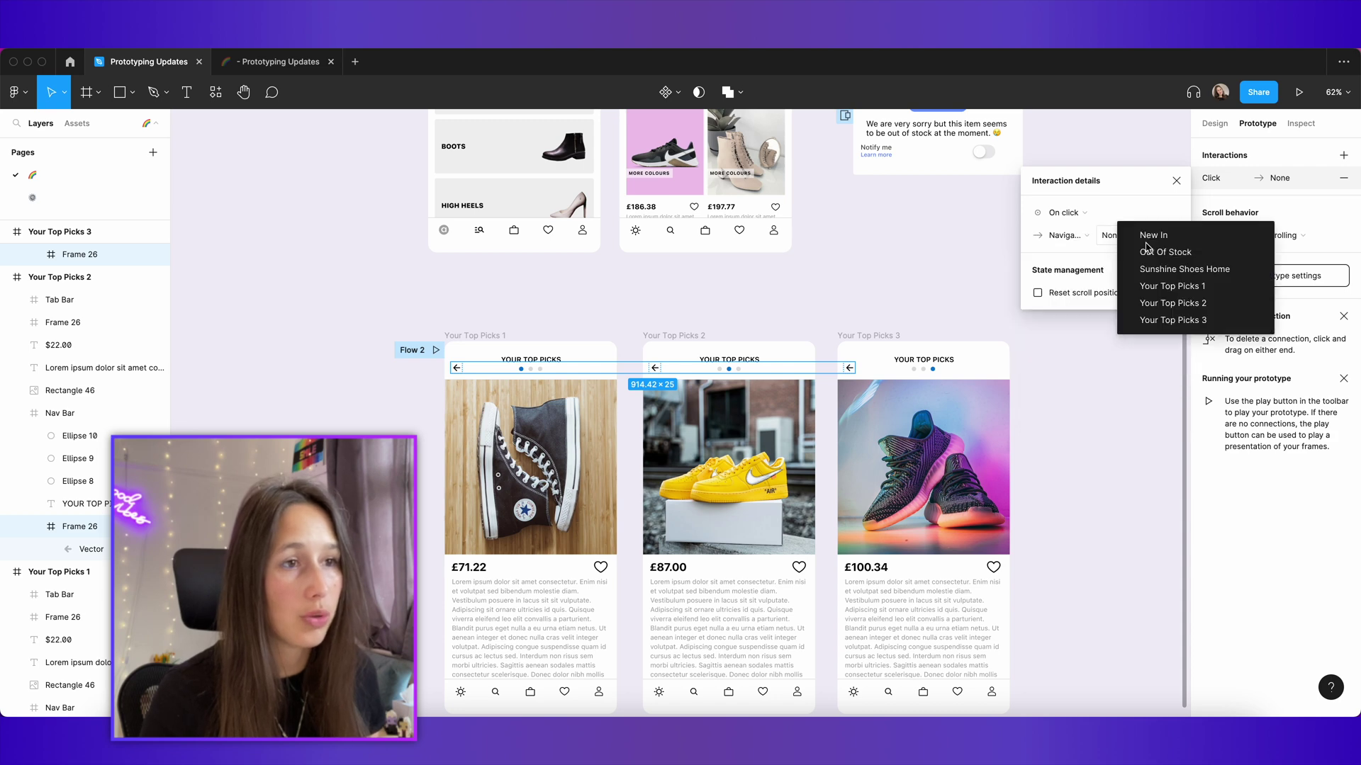
{"action": "left_click", "coordinate": [1162, 270]}
{"action": "left_click", "coordinate": [1104, 292]}
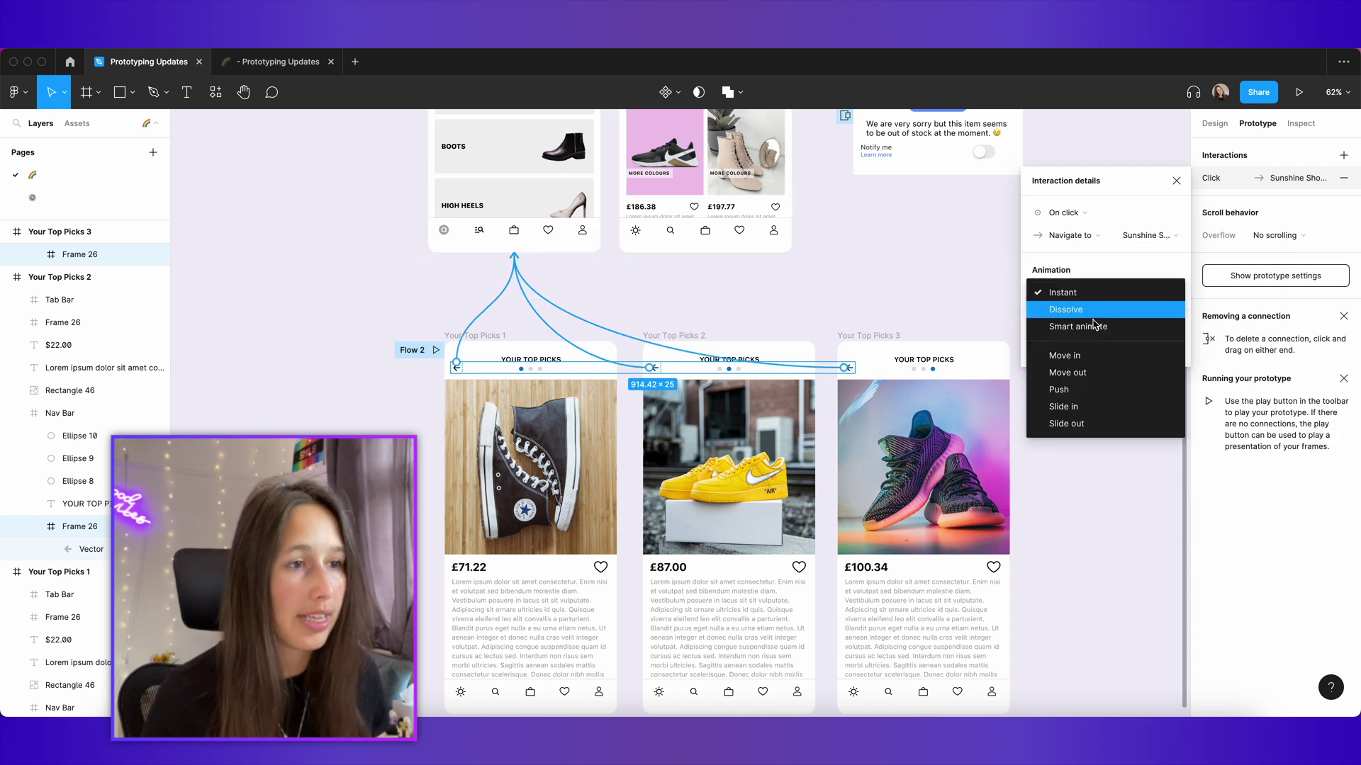
{"action": "left_click", "coordinate": [1091, 309]}
{"action": "left_click", "coordinate": [918, 269]}
{"action": "scroll", "coordinate": [1013, 350], "scroll_direction": "up", "scroll_amount": 3}
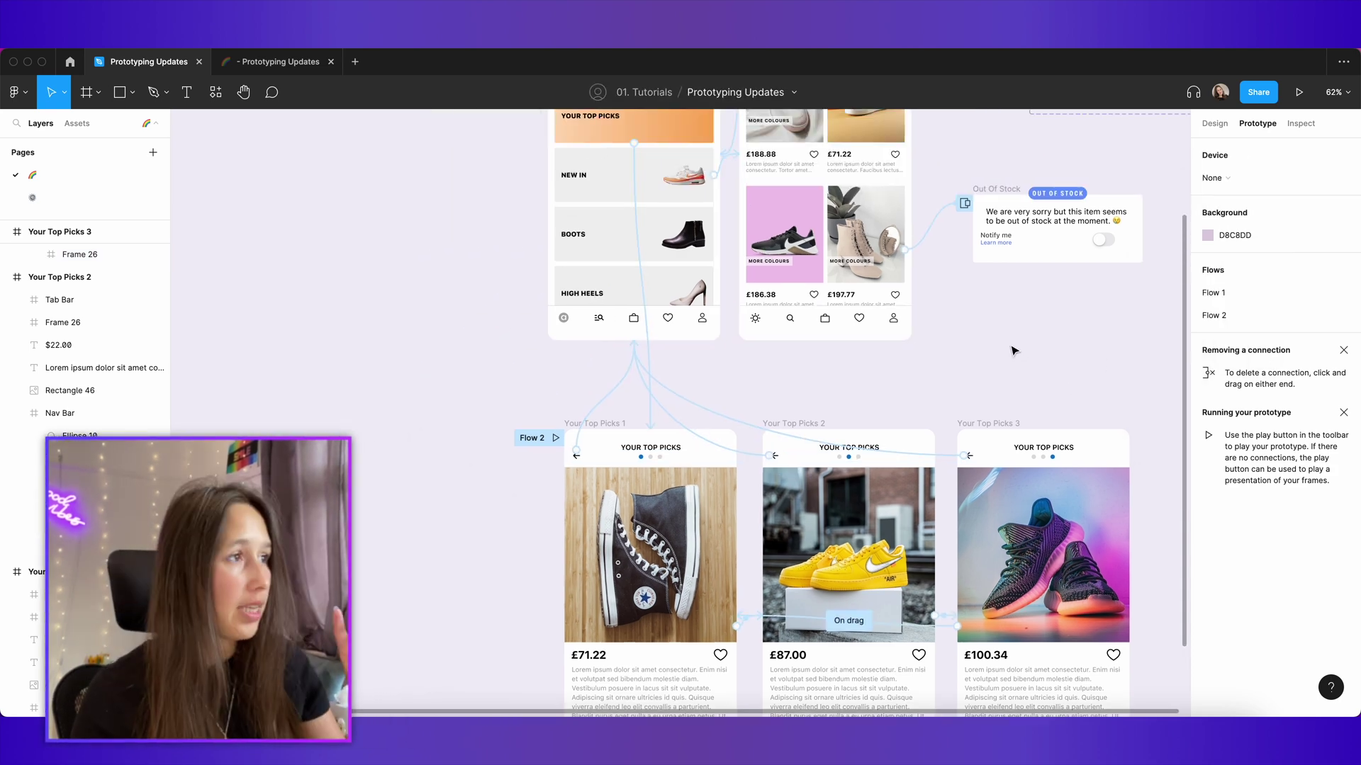
{"action": "left_click", "coordinate": [266, 67]}
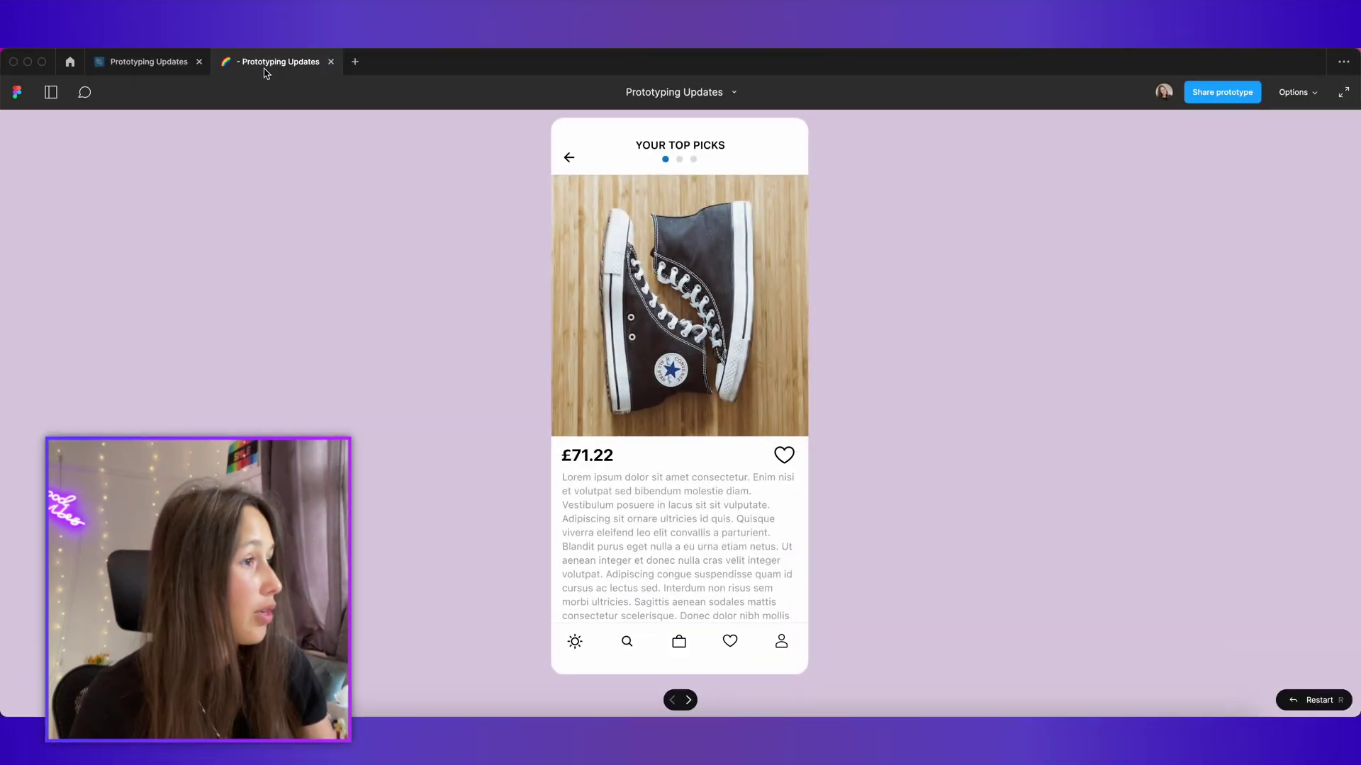
{"action": "left_click", "coordinate": [569, 159]}
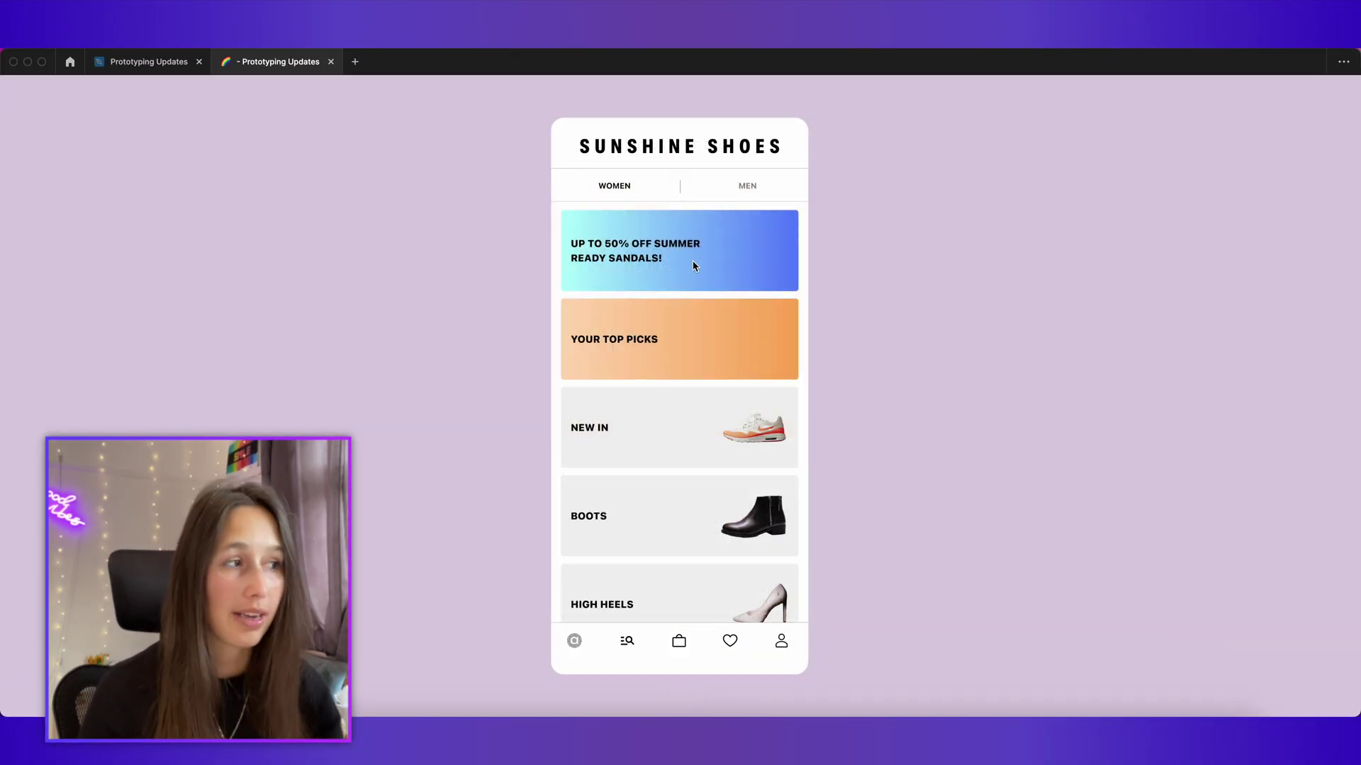
{"action": "left_click", "coordinate": [697, 320]}
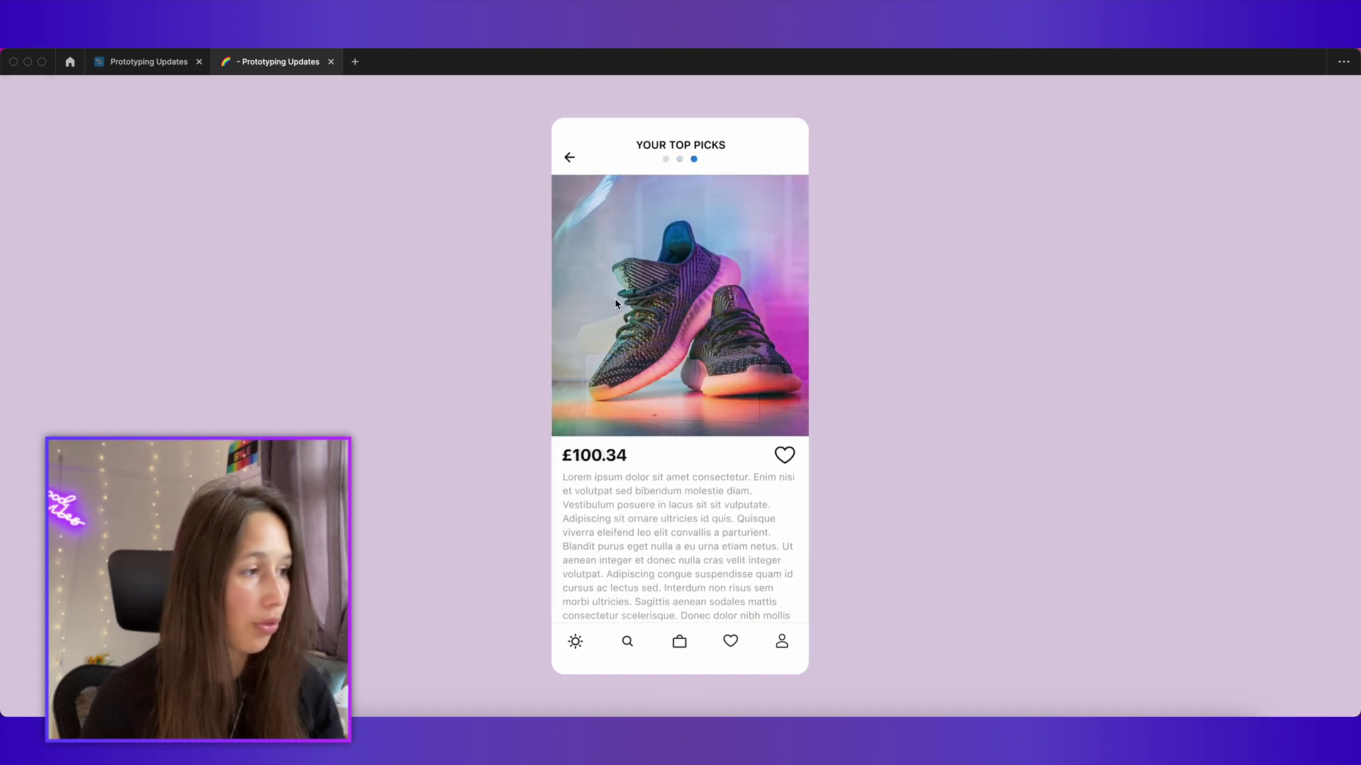
{"action": "left_click", "coordinate": [570, 158]}
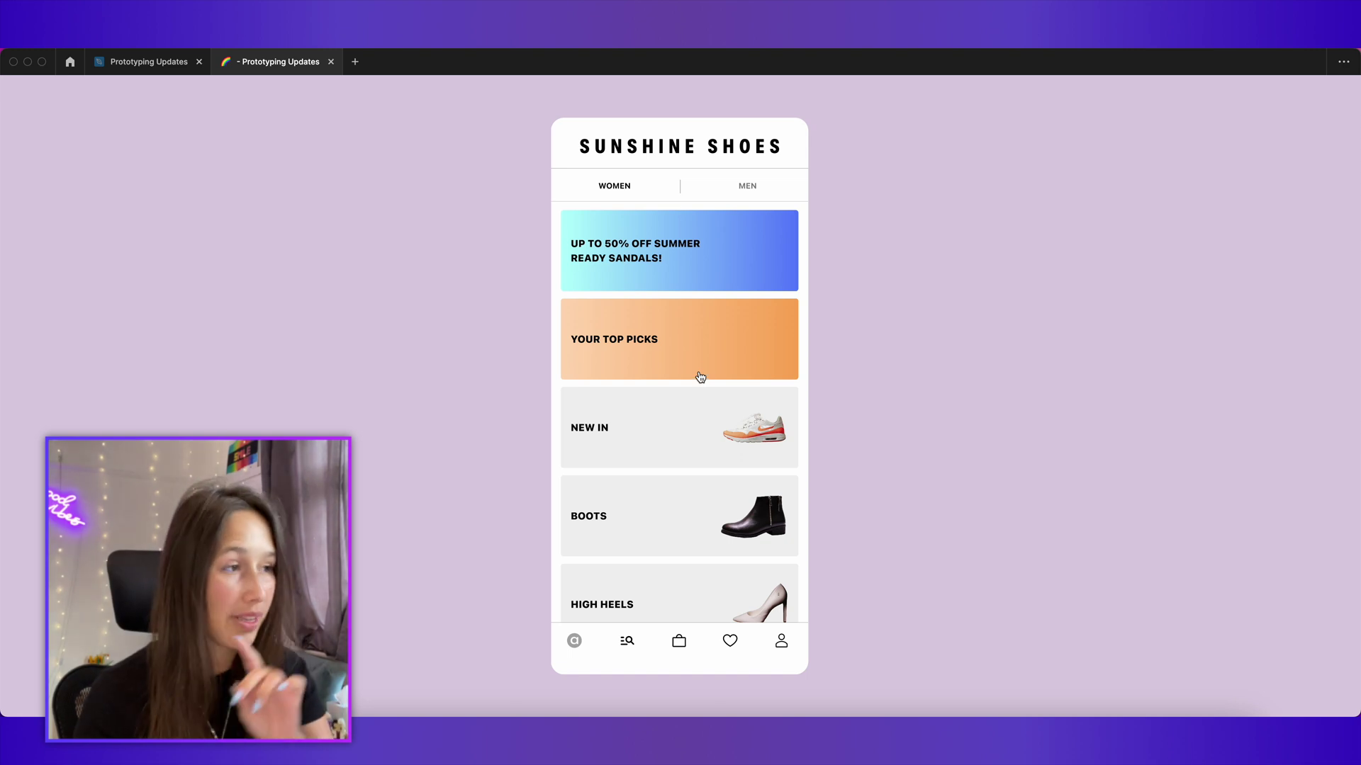
{"action": "left_click", "coordinate": [699, 372]}
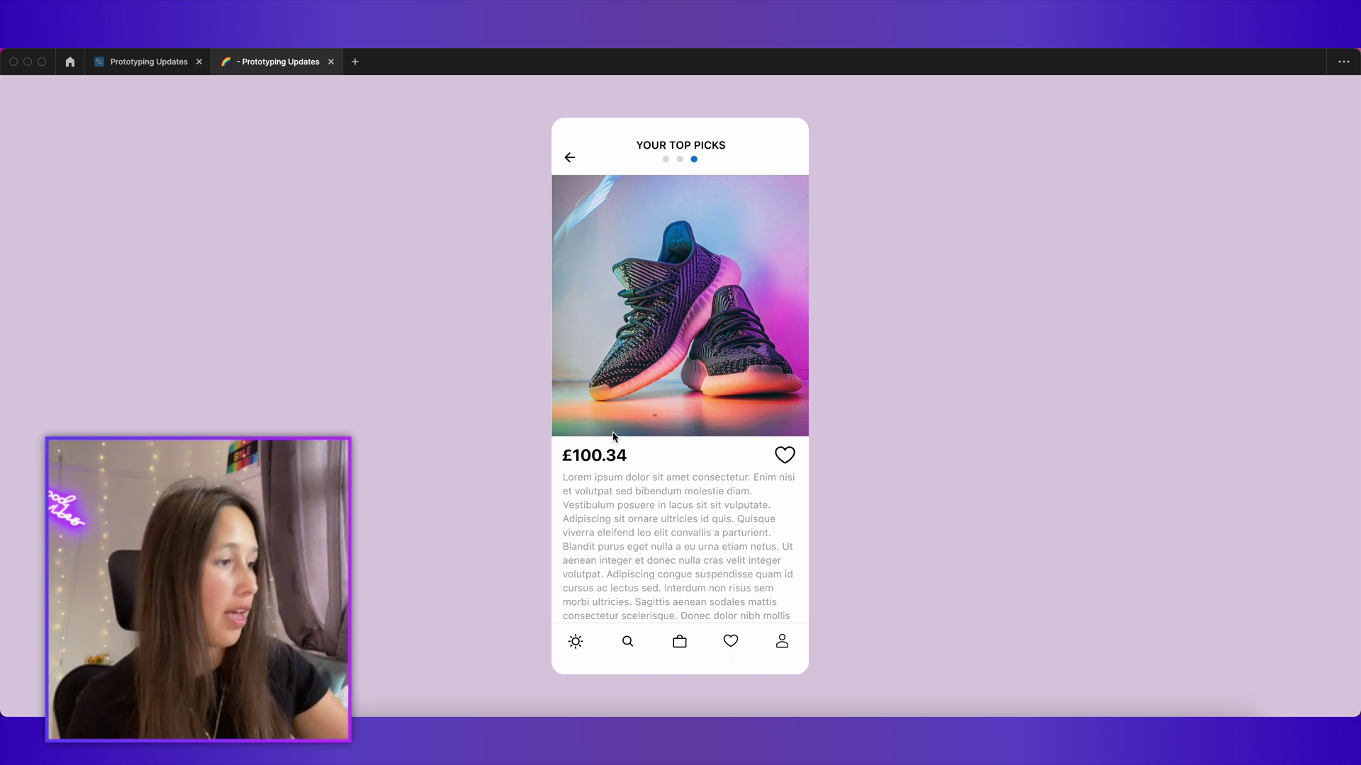
{"action": "left_click", "coordinate": [570, 157]}
{"action": "left_click", "coordinate": [668, 319]}
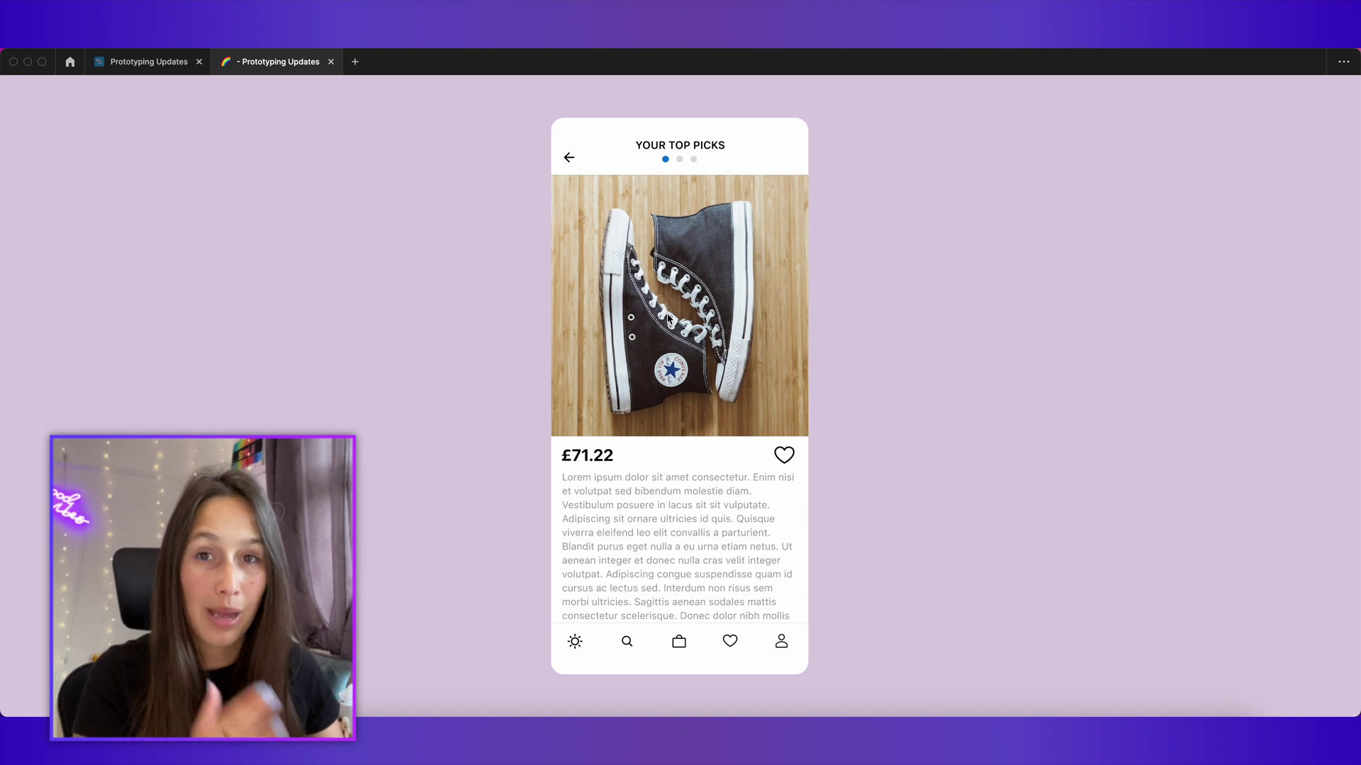
{"action": "left_click", "coordinate": [149, 61]}
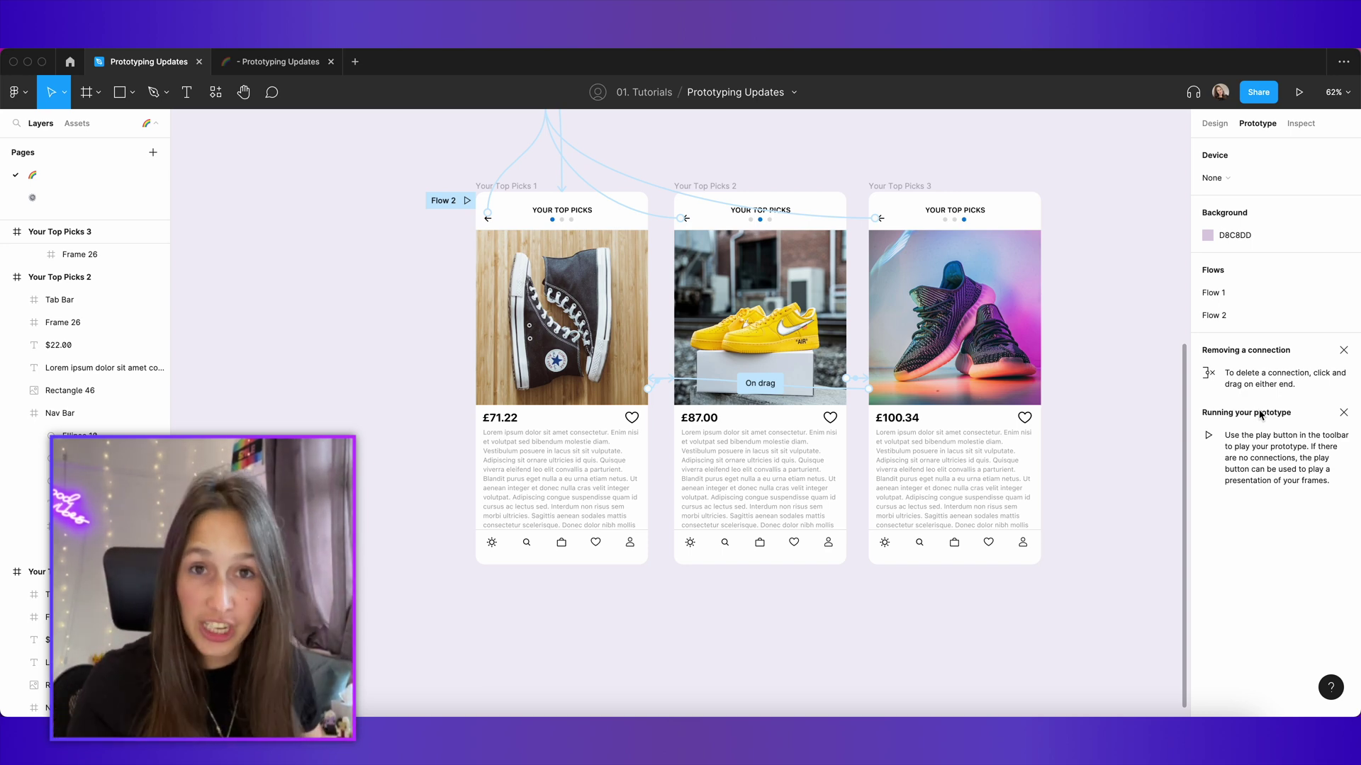
Step: Draw Section 1 around the three Your Top Picks frames using the Section tool
{"action": "left_click", "coordinate": [1215, 123]}
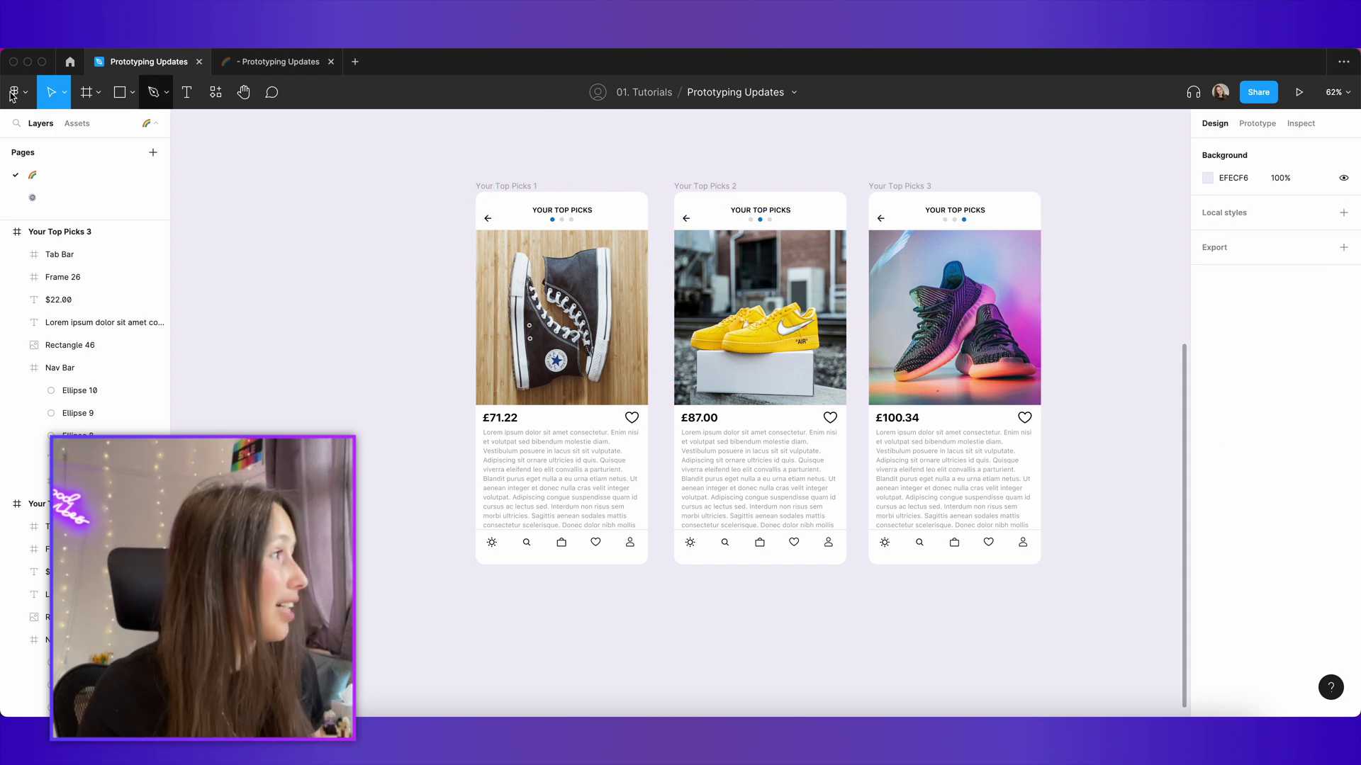
{"action": "left_click", "coordinate": [97, 93]}
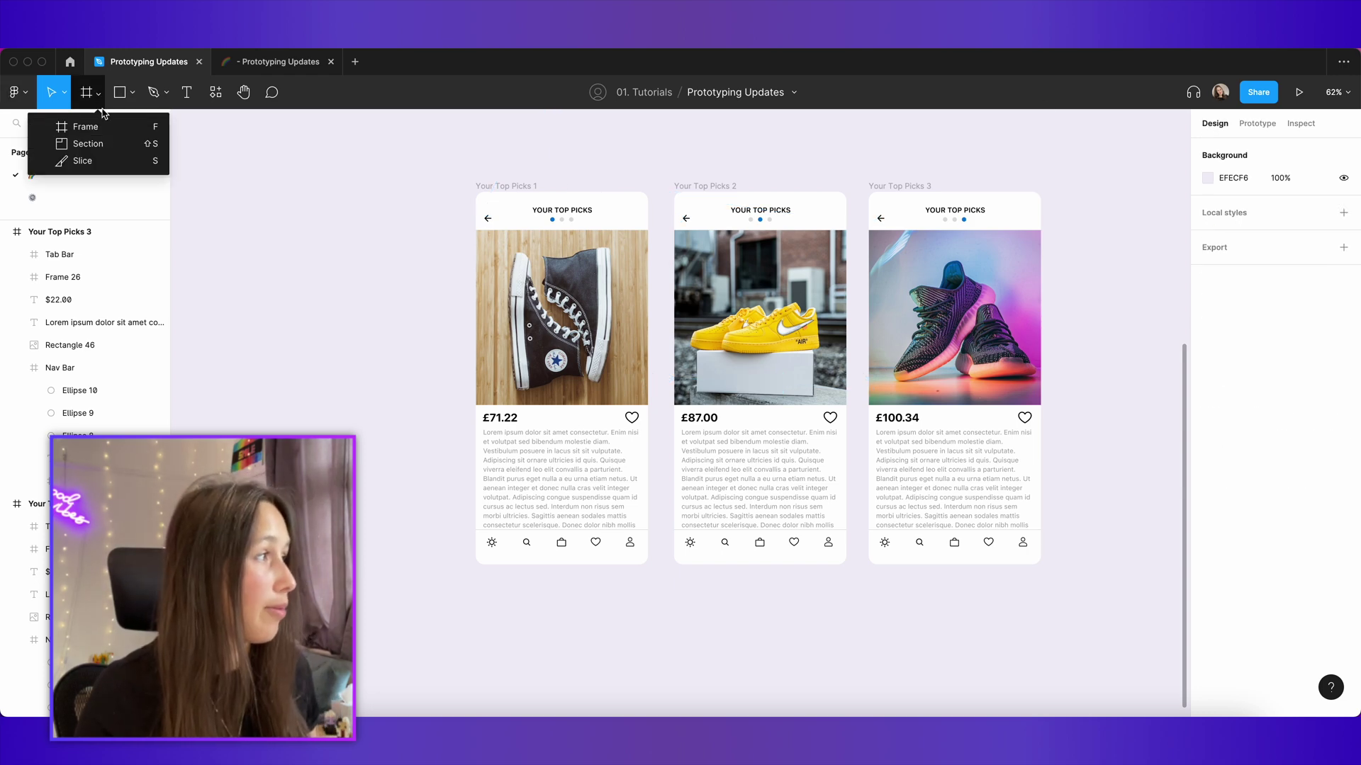
{"action": "left_click", "coordinate": [122, 147]}
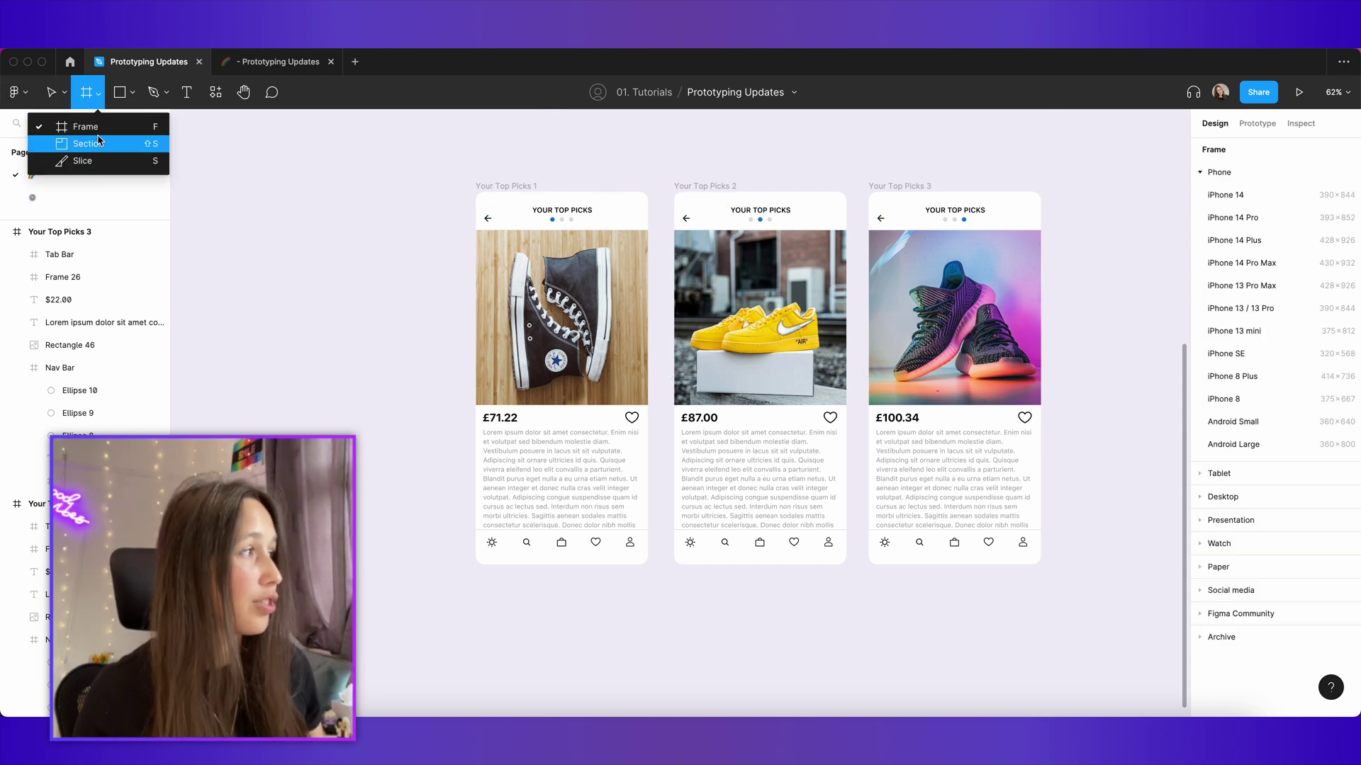
{"action": "left_click_drag", "start_coordinate": [446, 173], "coordinate": [1094, 608]}
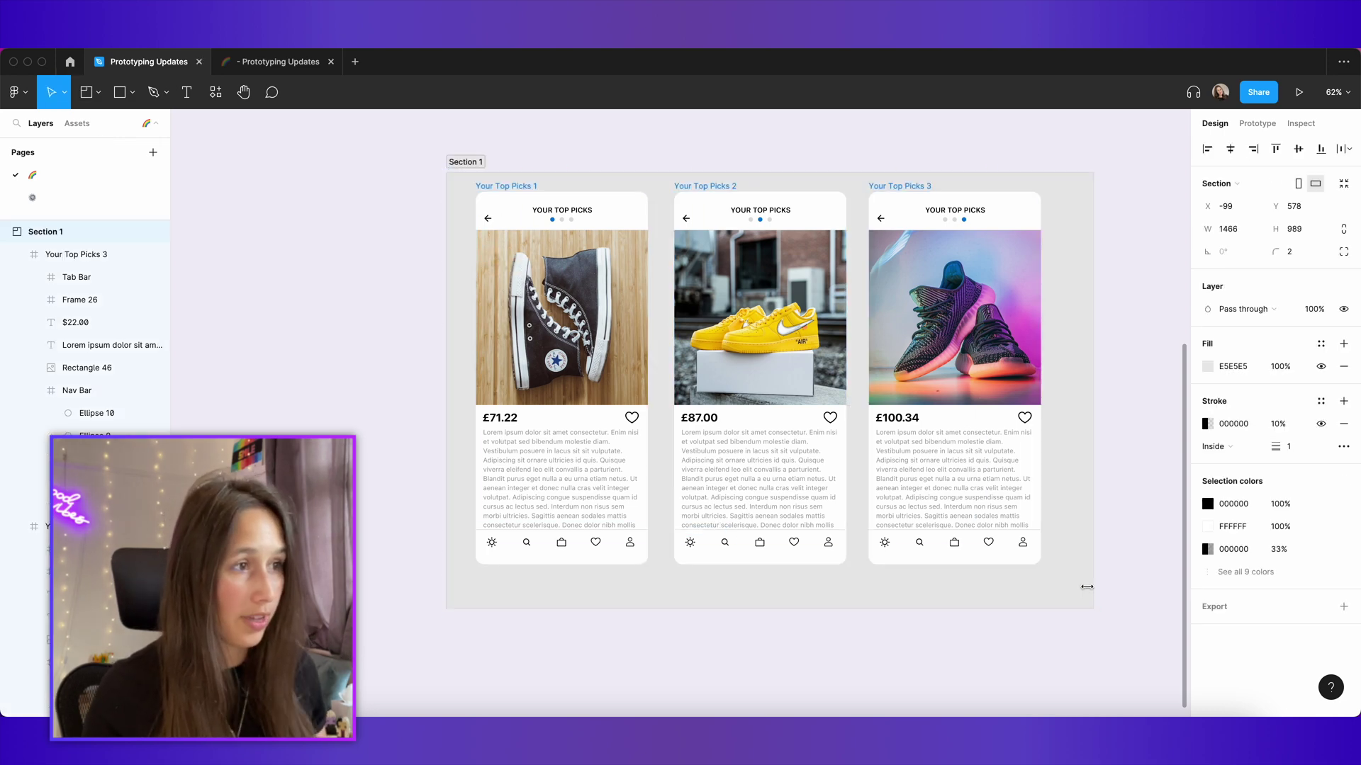
{"action": "left_click", "coordinate": [1148, 472]}
{"action": "scroll", "coordinate": [1148, 472], "scroll_direction": "up", "scroll_amount": 3}
Step: Retarget the Your Top Picks card's prototype link onto Section 1
{"action": "left_click", "coordinate": [1259, 124]}
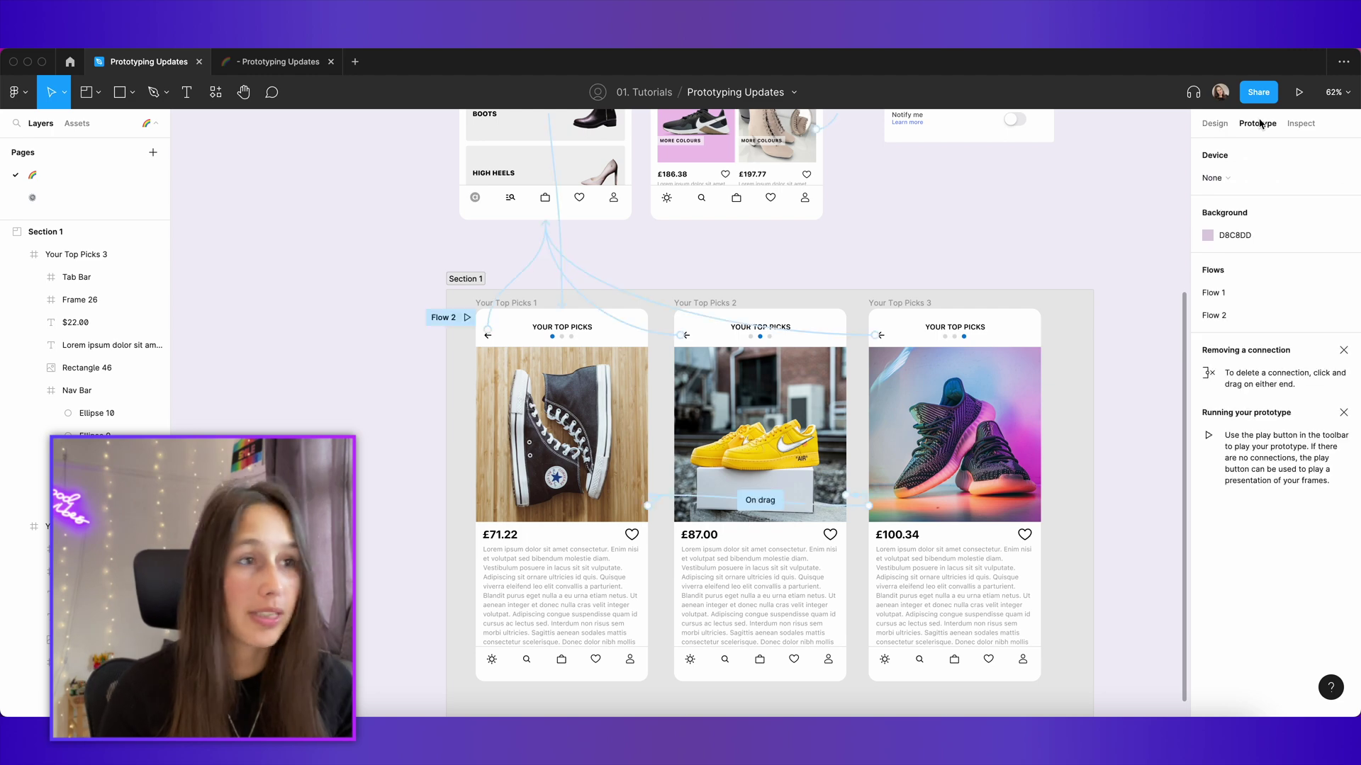
{"action": "scroll", "coordinate": [708, 316], "scroll_direction": "up", "scroll_amount": 3}
{"action": "left_click", "coordinate": [552, 403]}
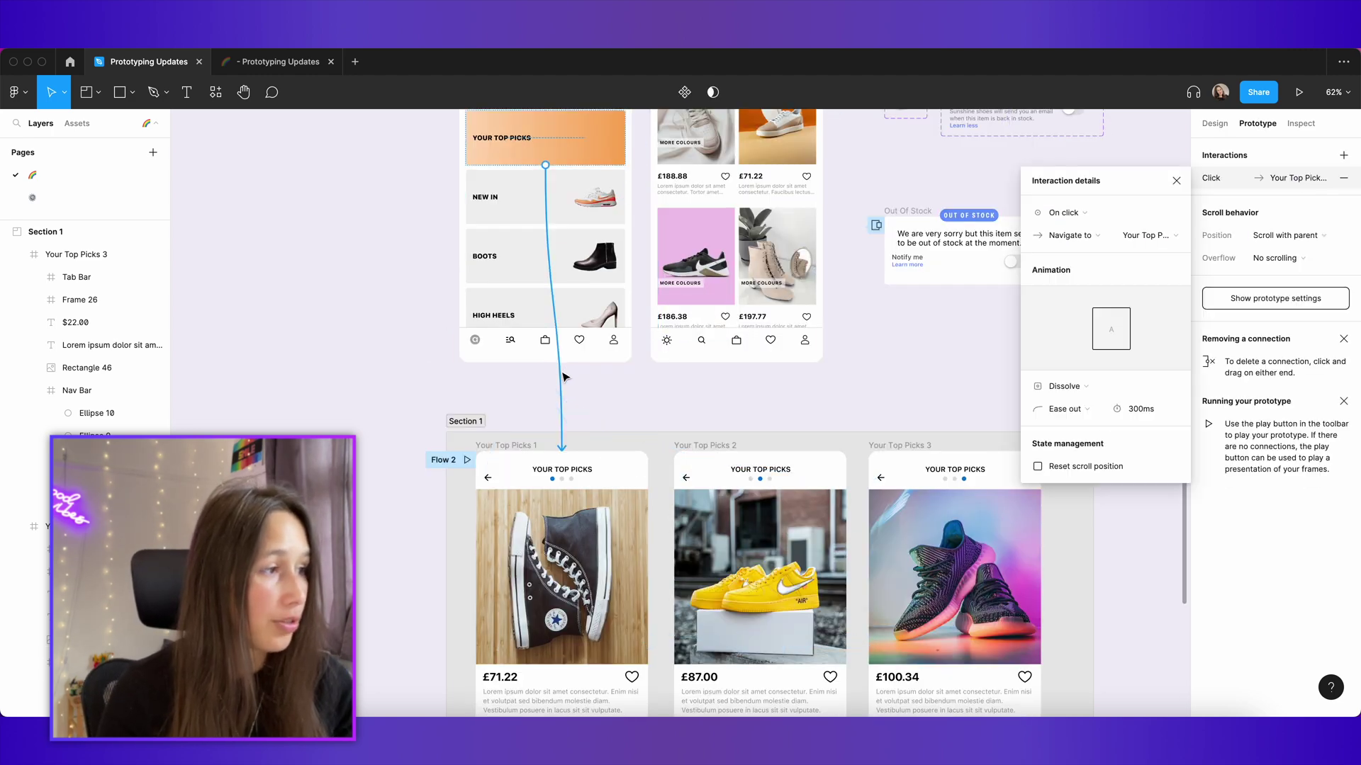
{"action": "scroll", "coordinate": [539, 191], "scroll_direction": "up", "scroll_amount": 1}
{"action": "scroll", "coordinate": [559, 368], "scroll_direction": "down", "scroll_amount": 3}
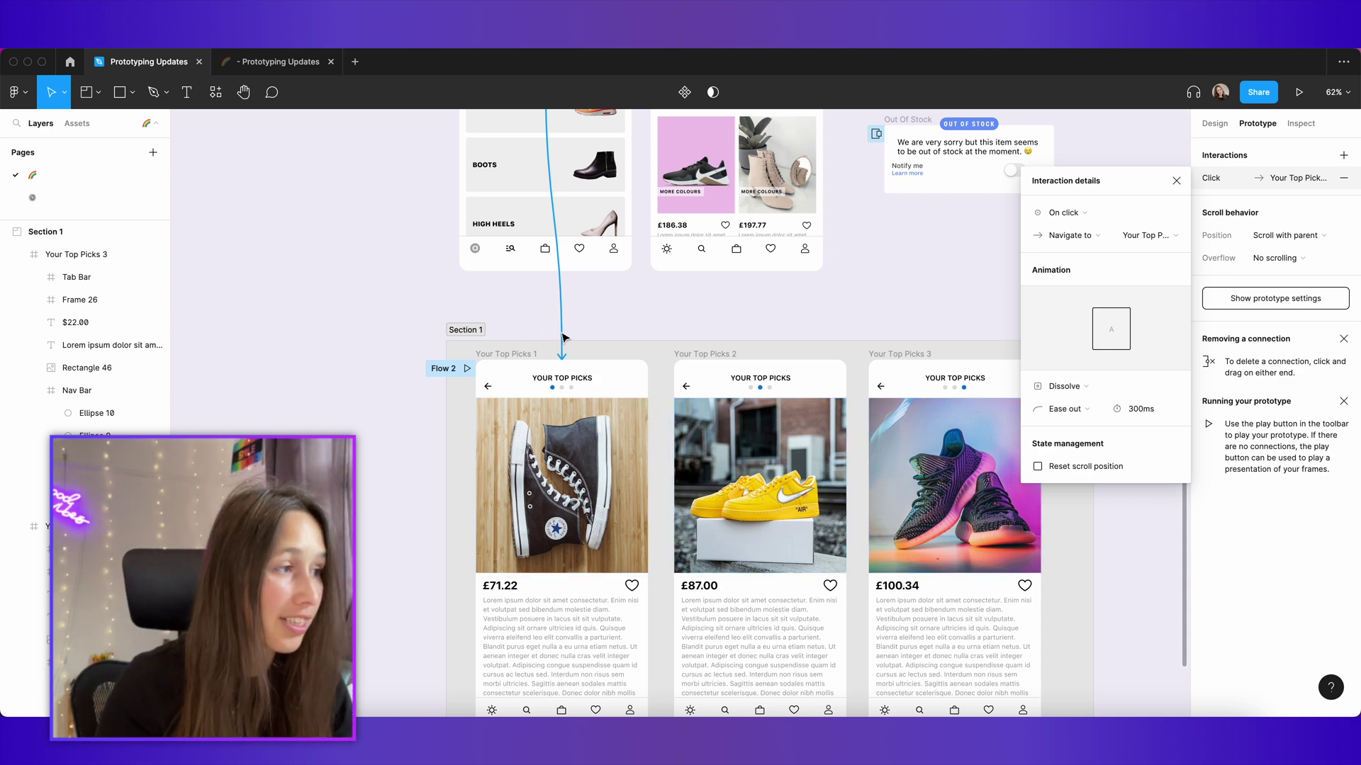
{"action": "left_click_drag", "start_coordinate": [565, 301], "coordinate": [610, 352]}
{"action": "left_click", "coordinate": [642, 315]}
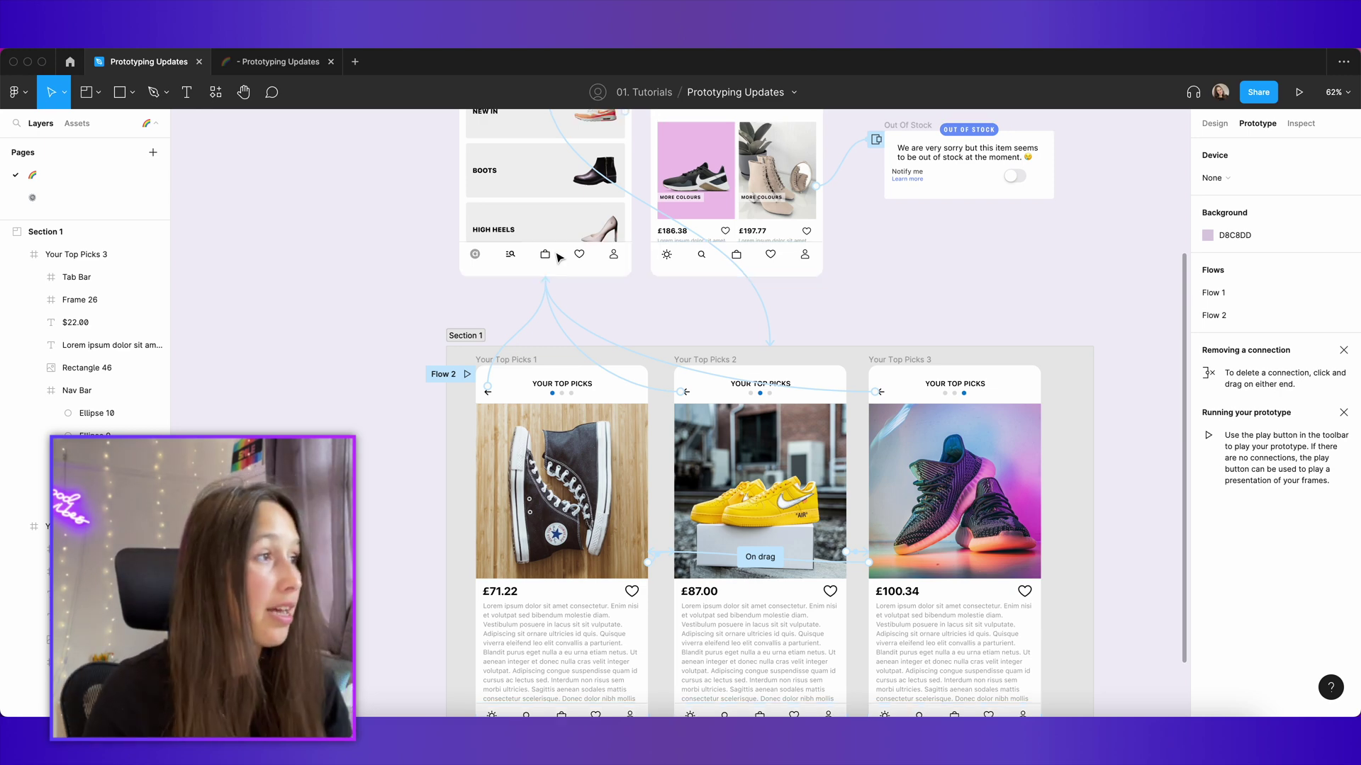
{"action": "scroll", "coordinate": [560, 248], "scroll_direction": "up", "scroll_amount": 3}
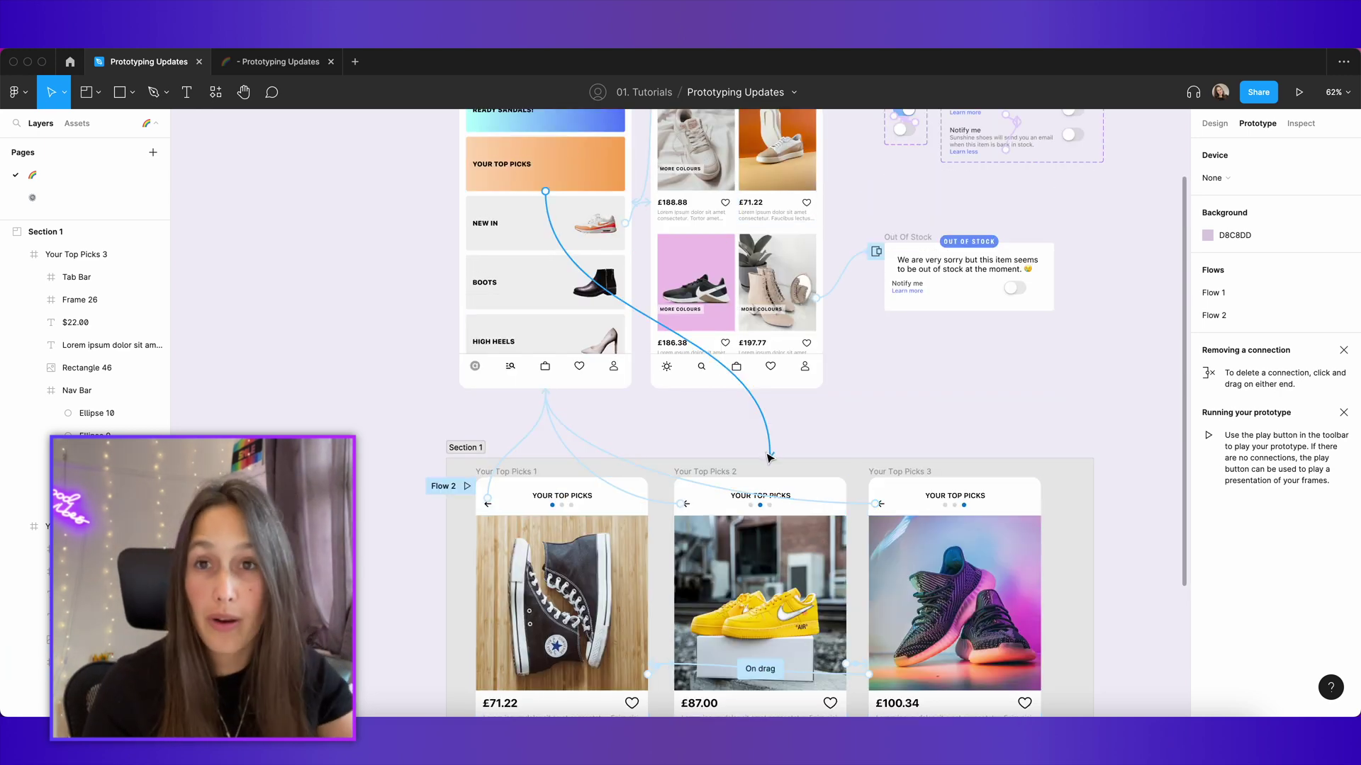
Step: In the prototype, open Your Top Picks, go back home, then reopen it on the £100.34 shoe
{"action": "left_click", "coordinate": [277, 62]}
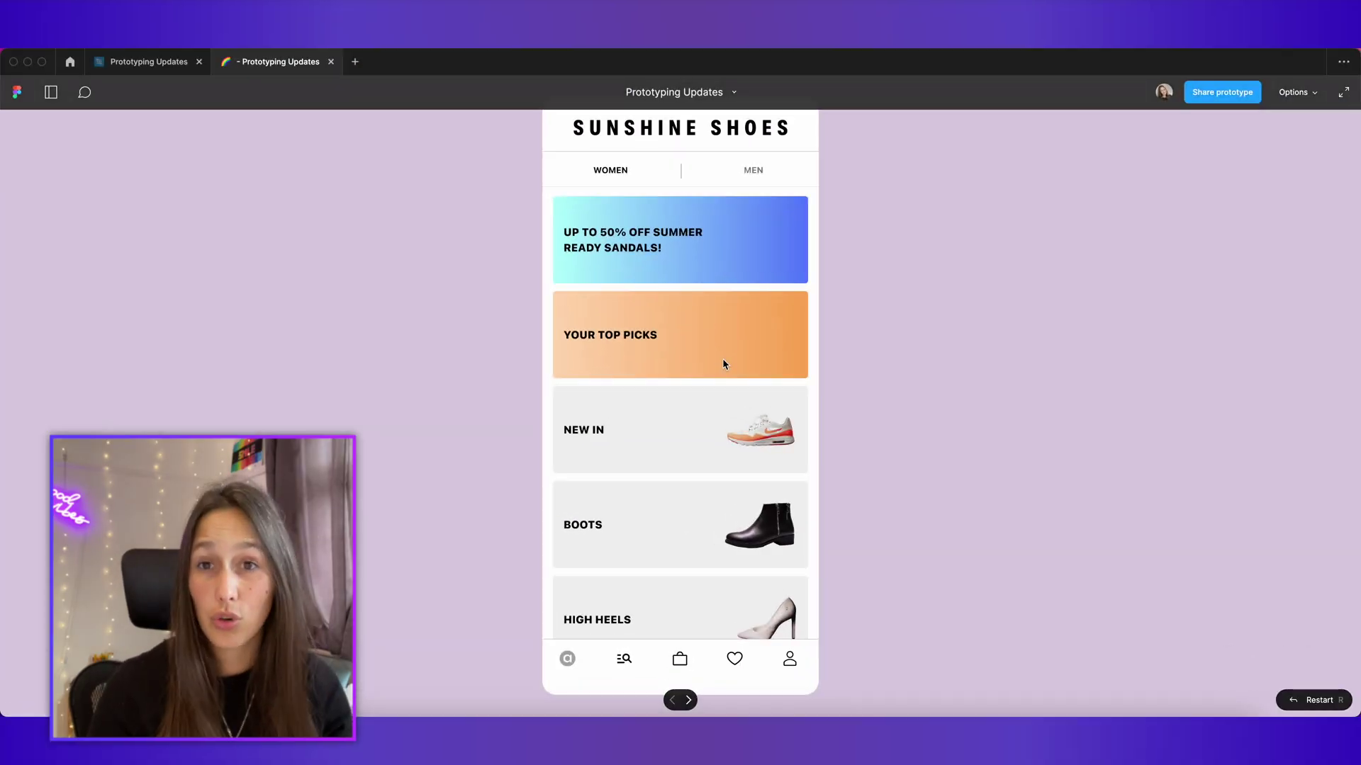
{"action": "left_click", "coordinate": [724, 364]}
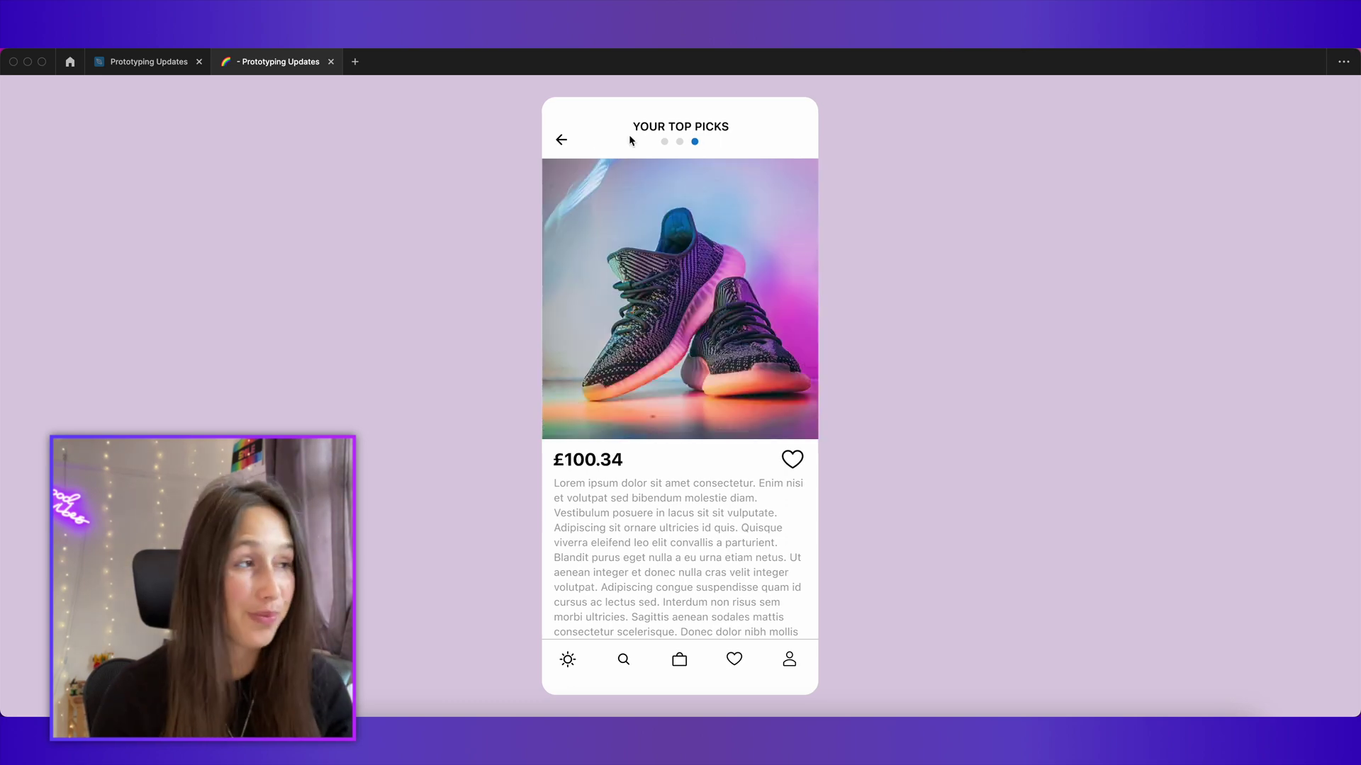
{"action": "left_click", "coordinate": [563, 141]}
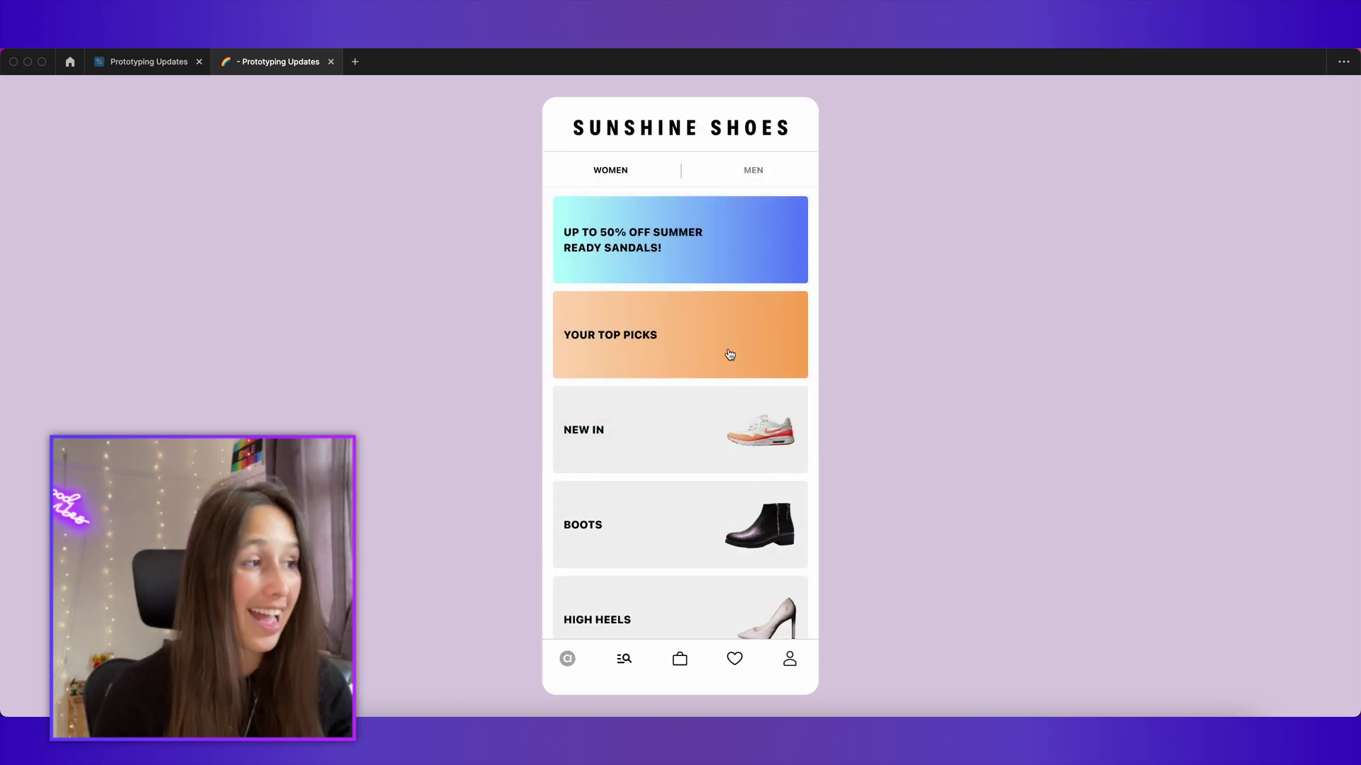
{"action": "left_click", "coordinate": [730, 354]}
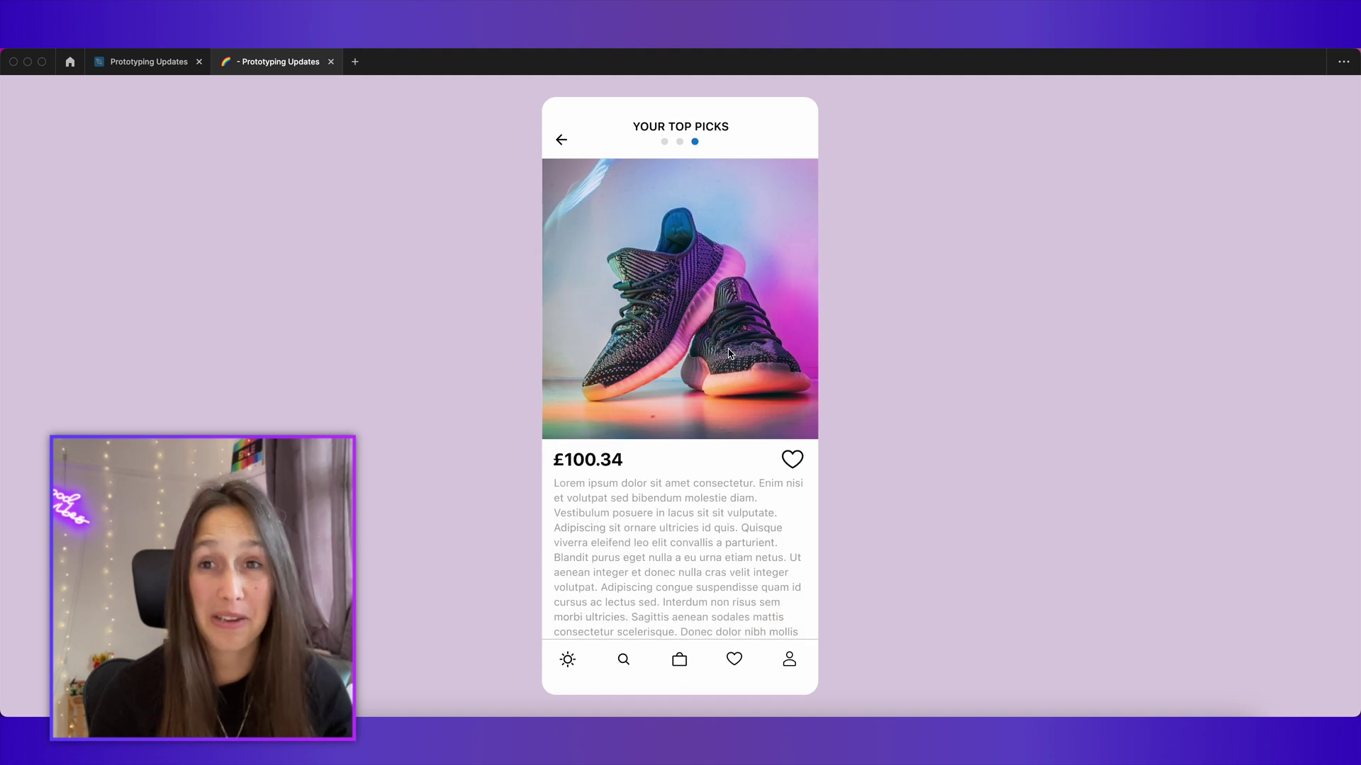